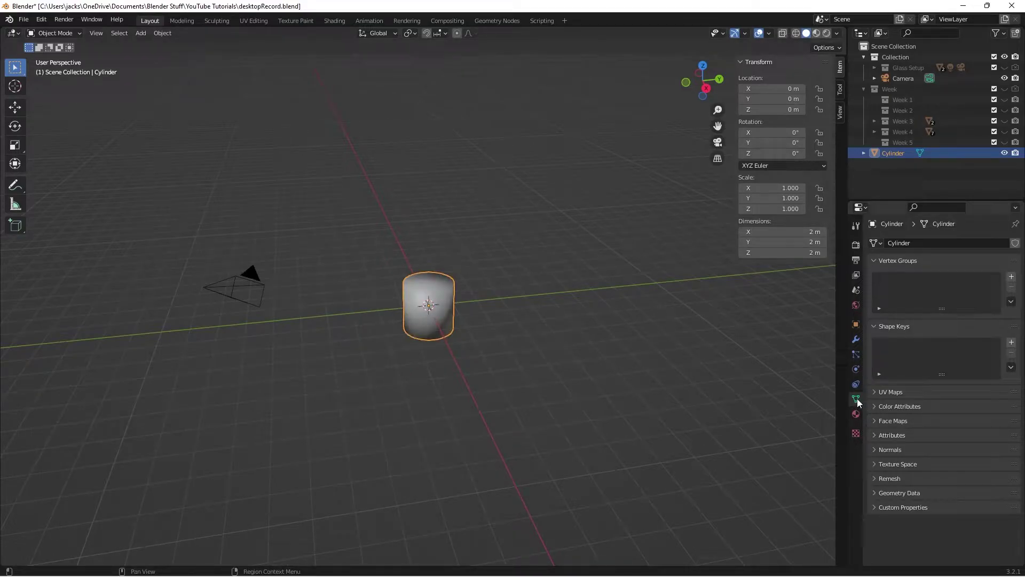
Enable Auto Smooth at 30° in the cylinder's Normals settings
{"action": "left_click", "coordinate": [892, 449]}
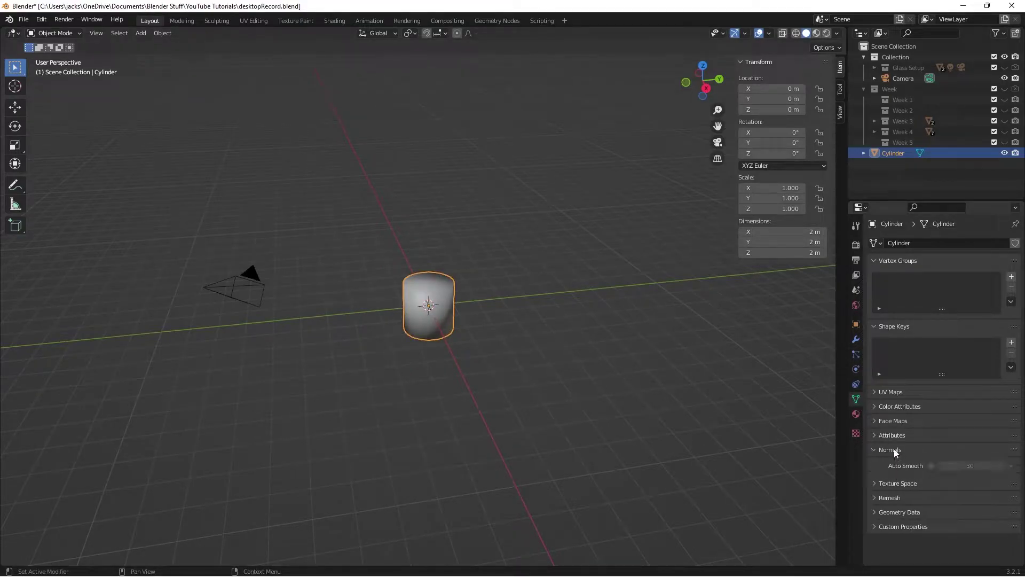
{"action": "left_click", "coordinate": [932, 465]}
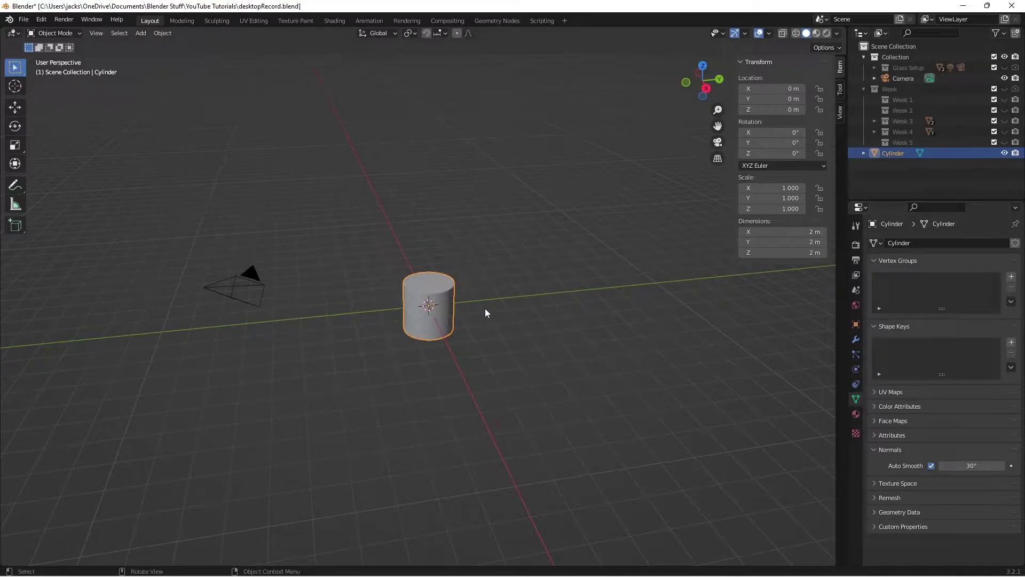
From camera view, set the camera focal length to 90 mm, then 70 mm, and reselect the cylinder
{"action": "key", "text": "KP_0"}
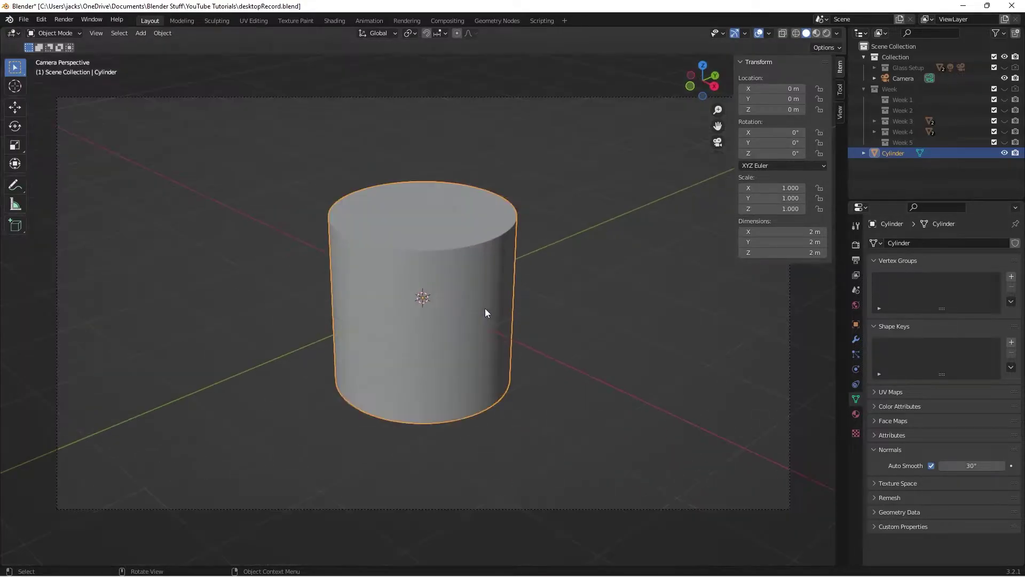
{"action": "left_click", "coordinate": [623, 509]}
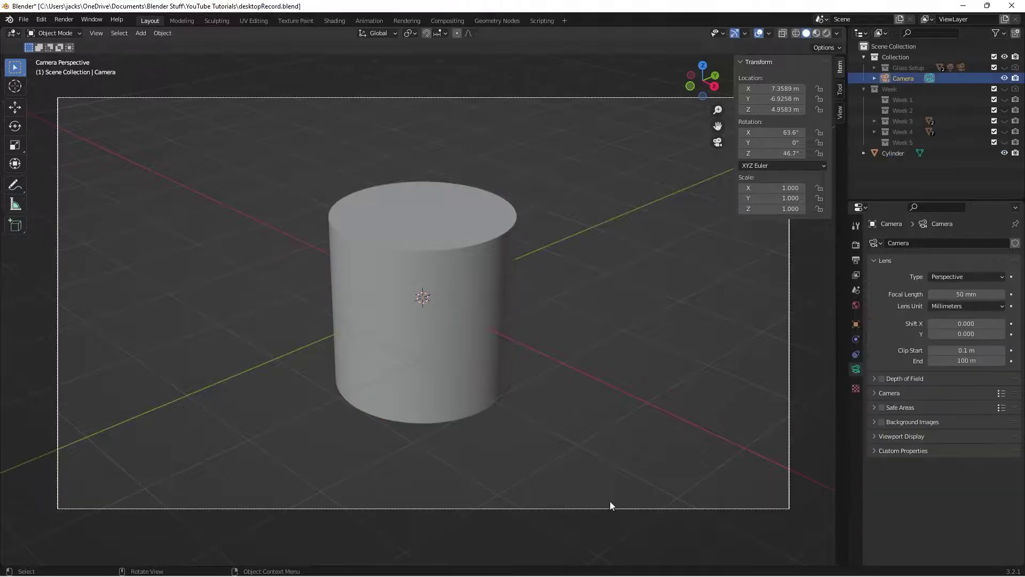
{"action": "left_click", "coordinate": [962, 294]}
{"action": "type", "text": "9"}
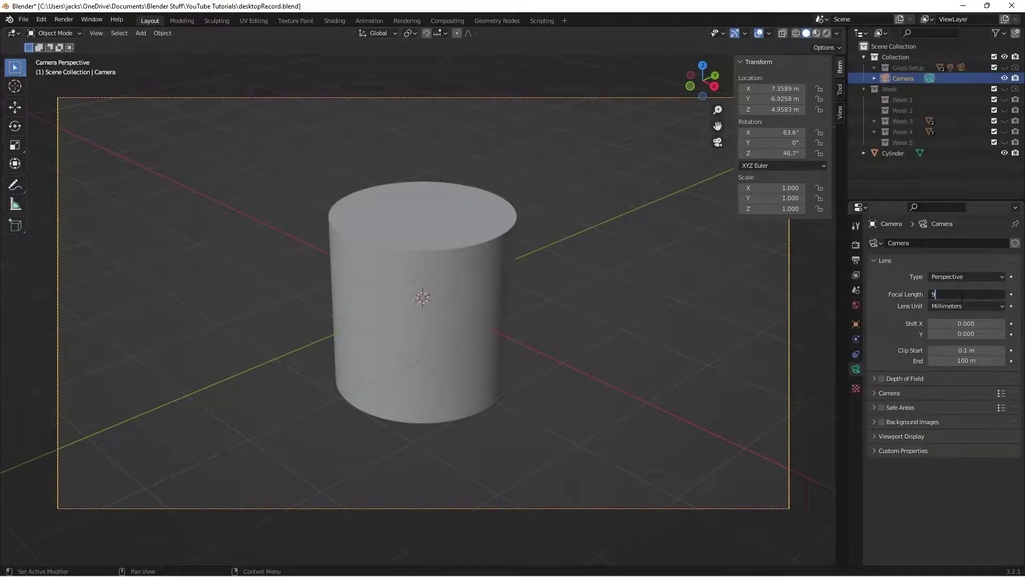
{"action": "type", "text": "0"}
{"action": "key", "text": "Return"}
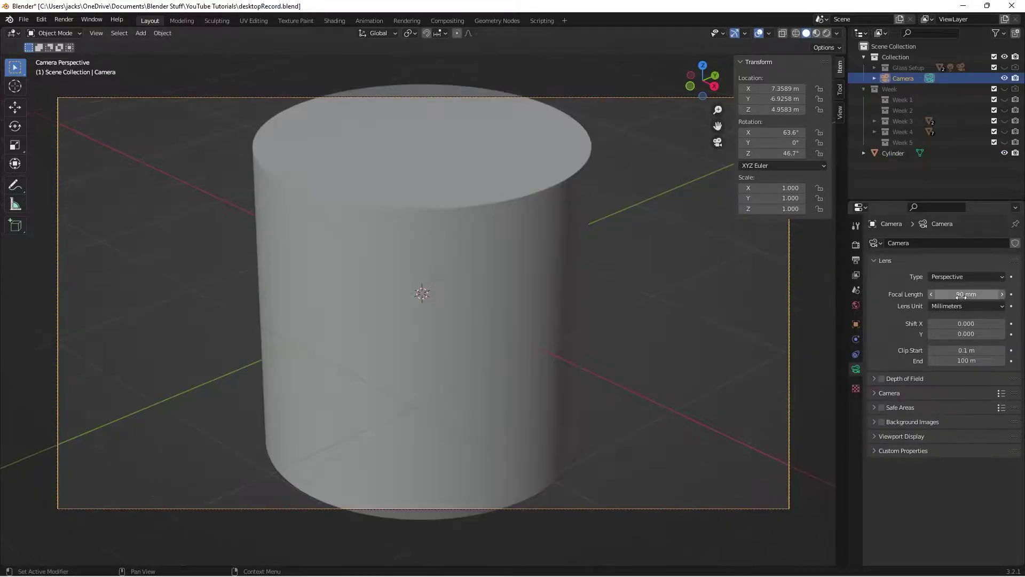
{"action": "left_click", "coordinate": [961, 294]}
{"action": "type", "text": "7"}
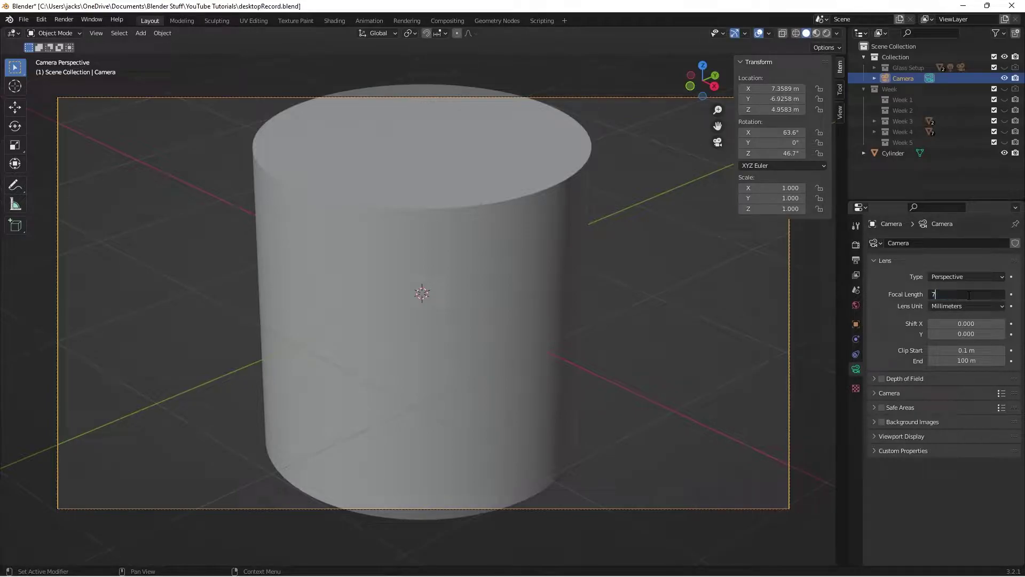
{"action": "type", "text": "0"}
{"action": "key", "text": "Return"}
{"action": "left_click", "coordinate": [510, 329]}
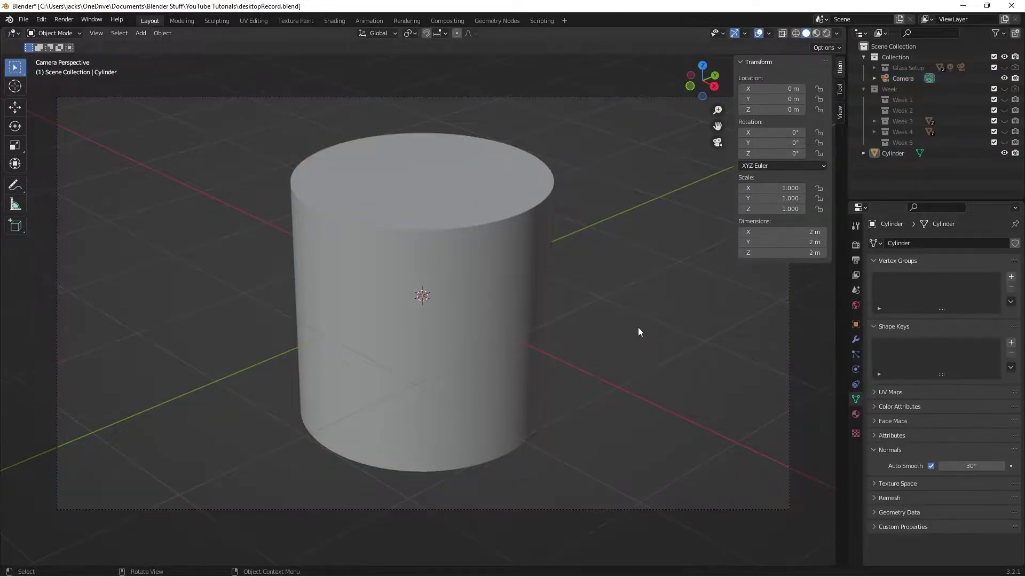
Preview the cylinder in Rendered shading with the forest HDRI, show Eevee render settings, and save
{"action": "key", "text": "ctrl+s"}
{"action": "left_click", "coordinate": [501, 222]}
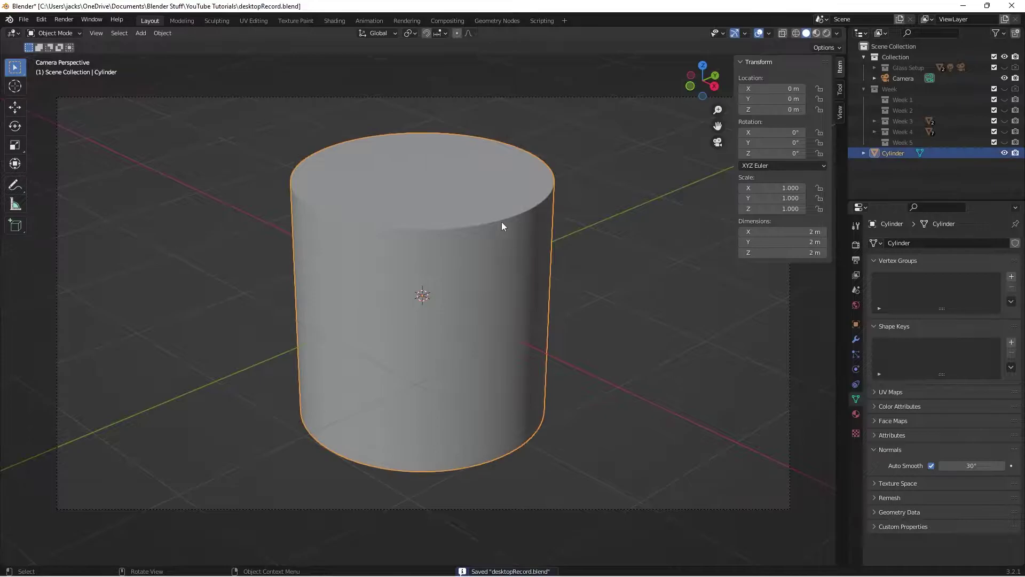
{"action": "left_click", "coordinate": [827, 34]}
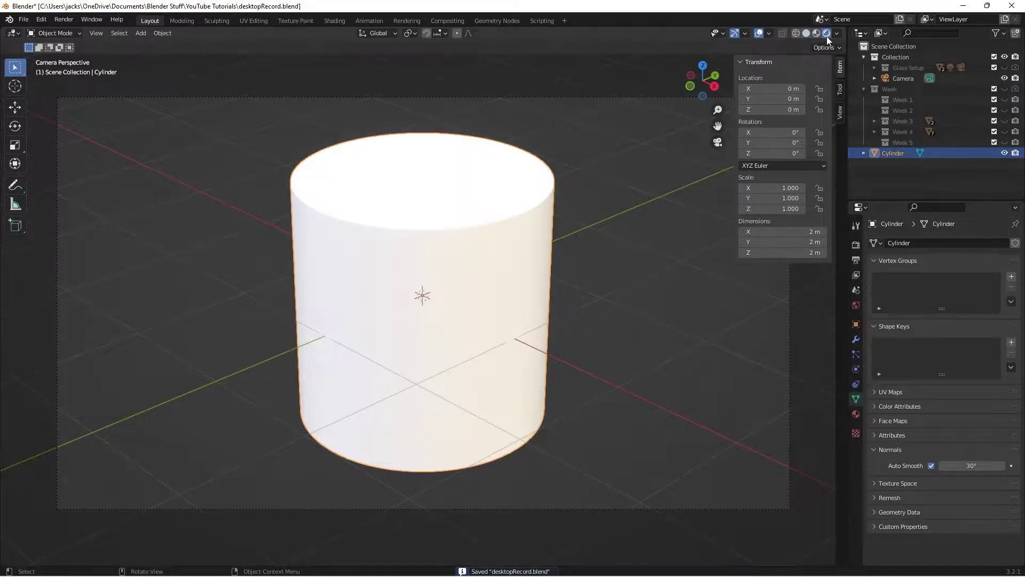
{"action": "left_click", "coordinate": [837, 33]}
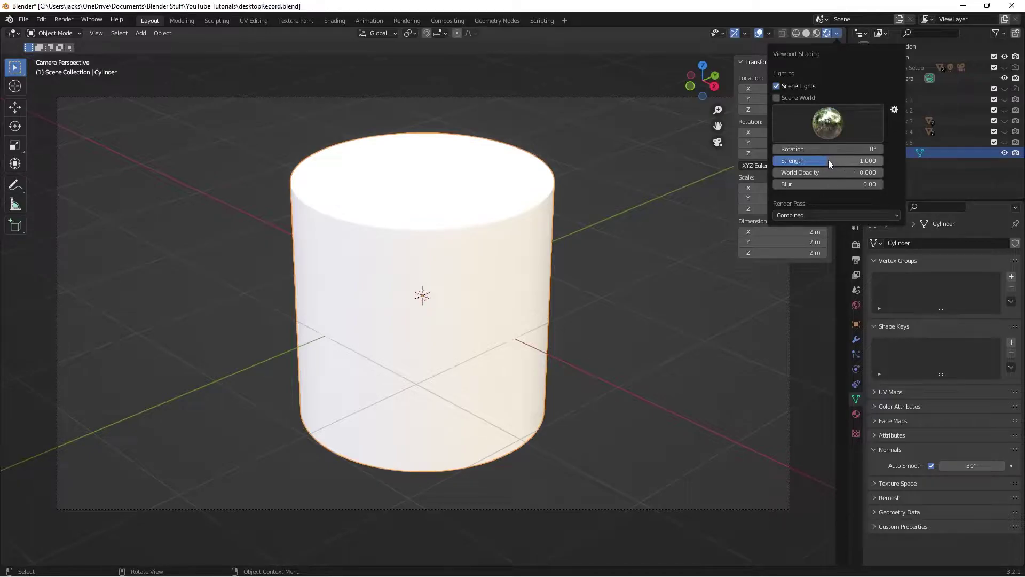
{"action": "left_click", "coordinate": [827, 126]}
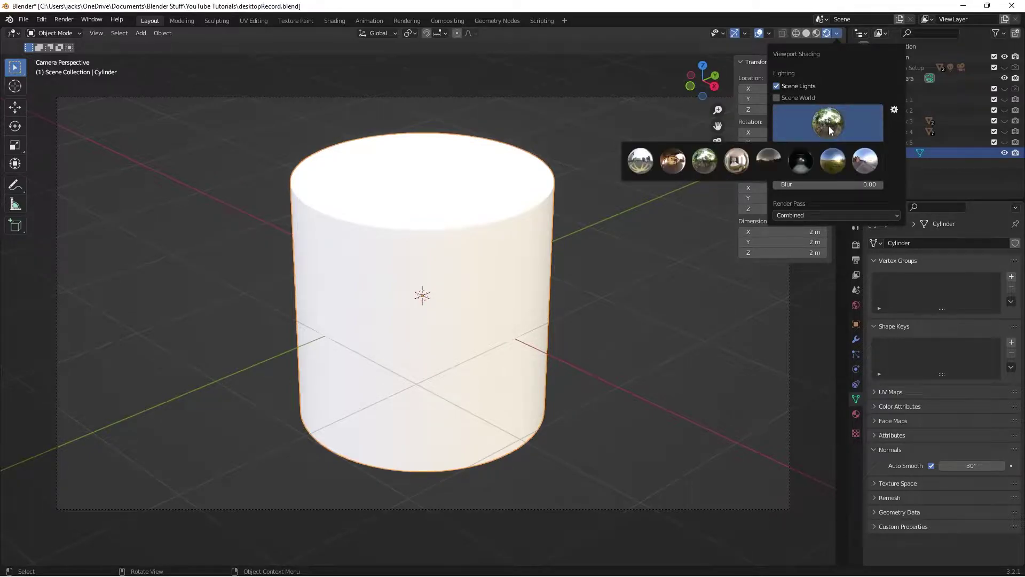
{"action": "left_click", "coordinate": [706, 161]}
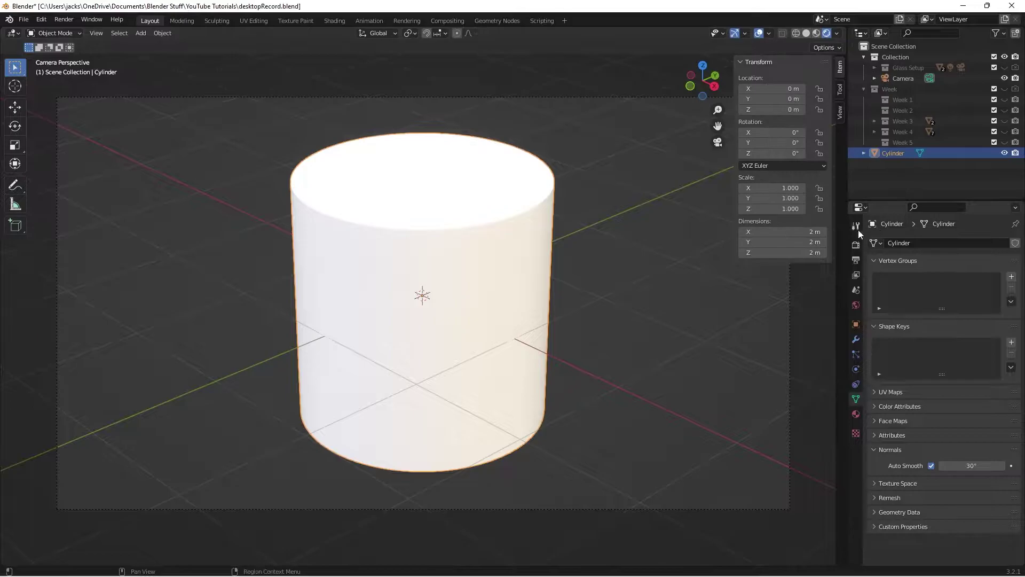
{"action": "left_click", "coordinate": [857, 247]}
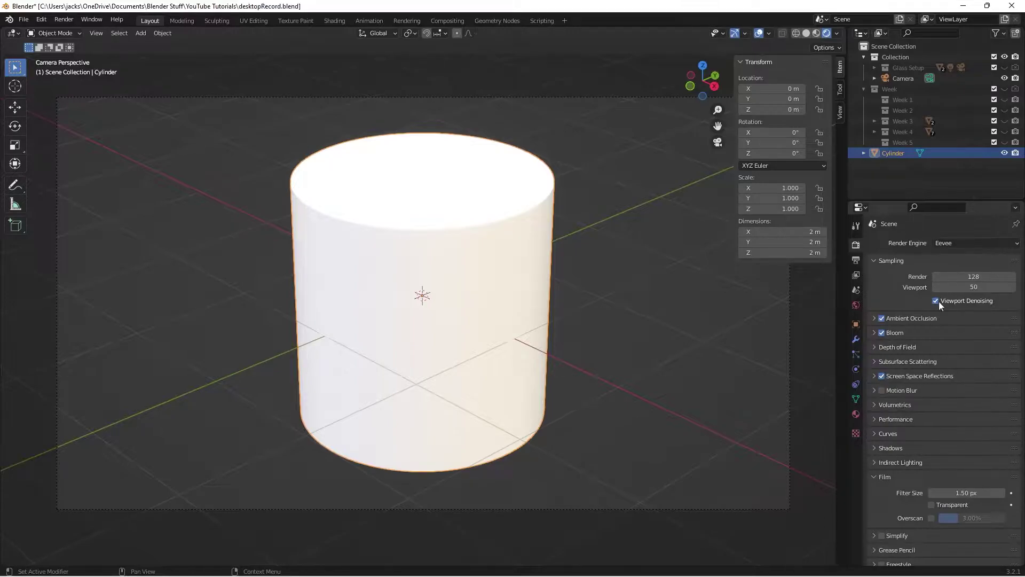
{"action": "key", "text": "ctrl+s"}
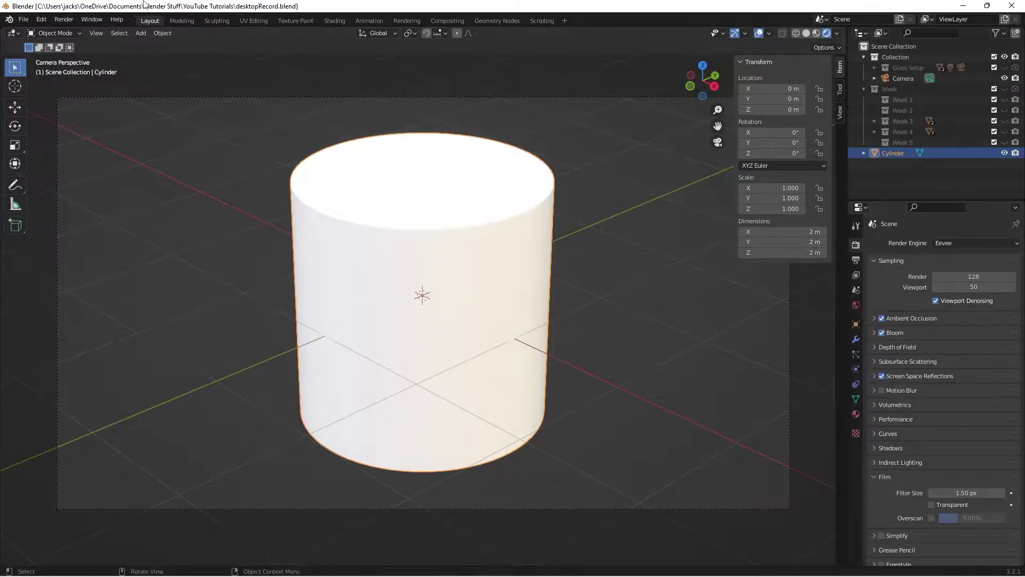
Switch to the Shading workspace and view the cylinder through the camera in Rendered shading
{"action": "left_click", "coordinate": [334, 21]}
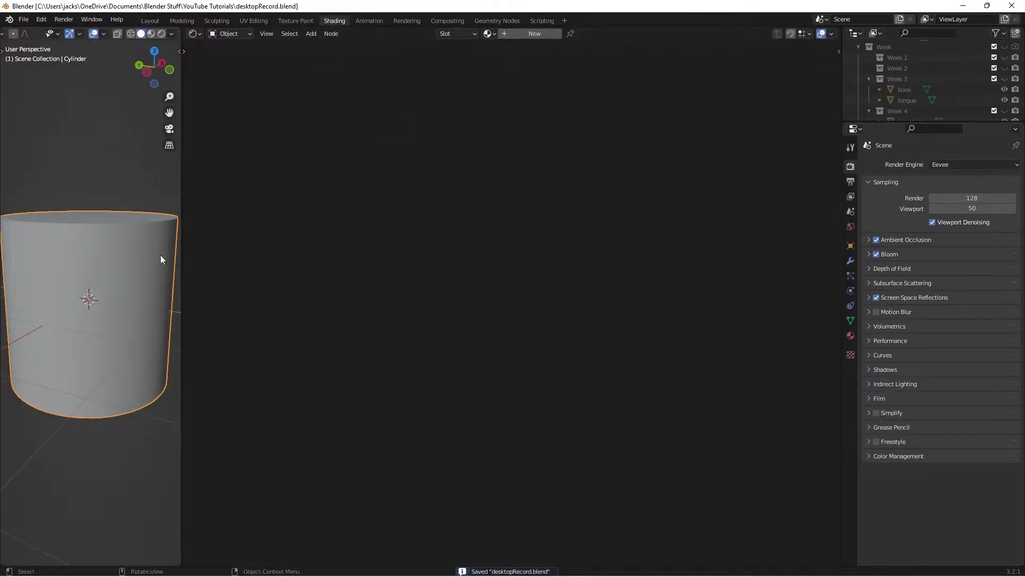
{"action": "key", "text": "KP_0"}
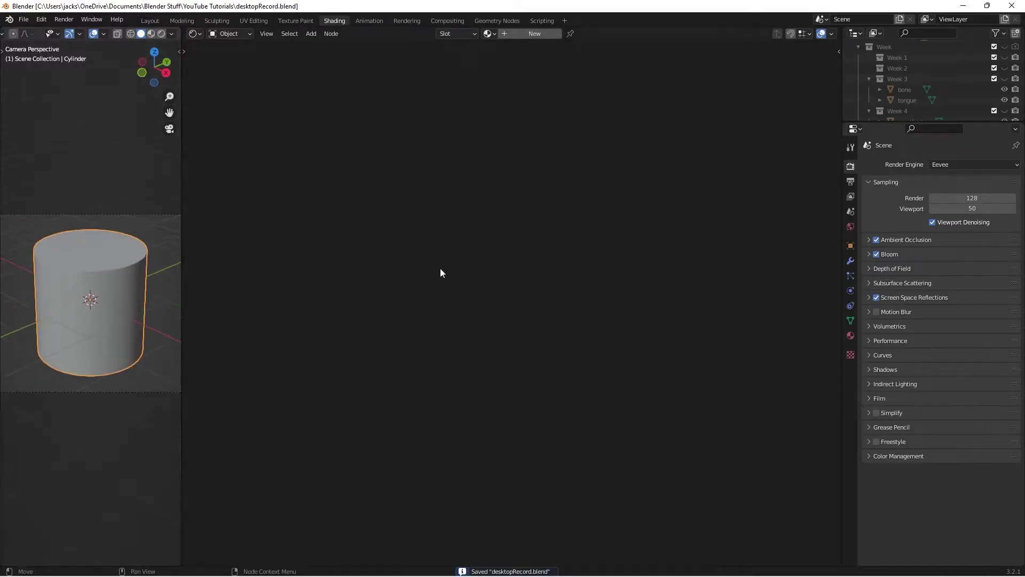
{"action": "left_click", "coordinate": [162, 34]}
{"action": "left_click", "coordinate": [172, 34]}
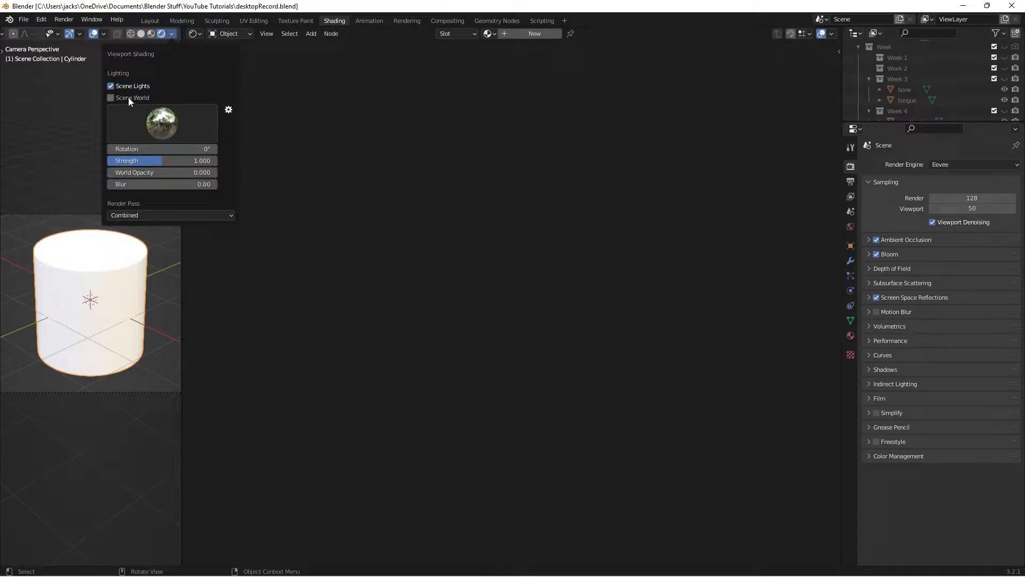
Create a new material for the cylinder named pineTreBark
{"action": "left_click", "coordinate": [540, 34]}
{"action": "double_click", "coordinate": [507, 34]}
{"action": "type", "text": "P"}
{"action": "type", "text": "ineTreBark"}
{"action": "key", "text": "Return"}
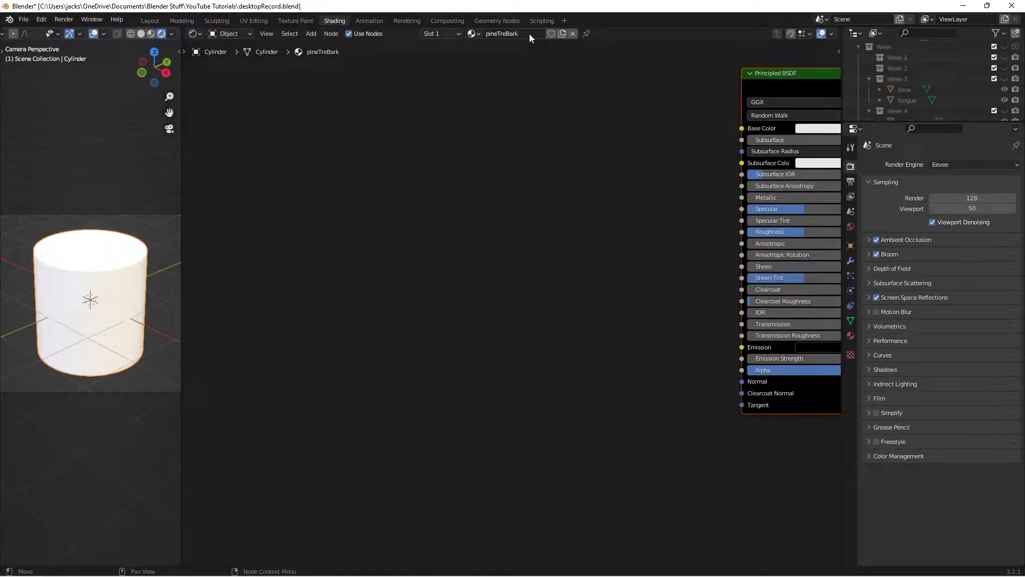
{"action": "left_click", "coordinate": [501, 34]}
{"action": "left_click", "coordinate": [502, 34]}
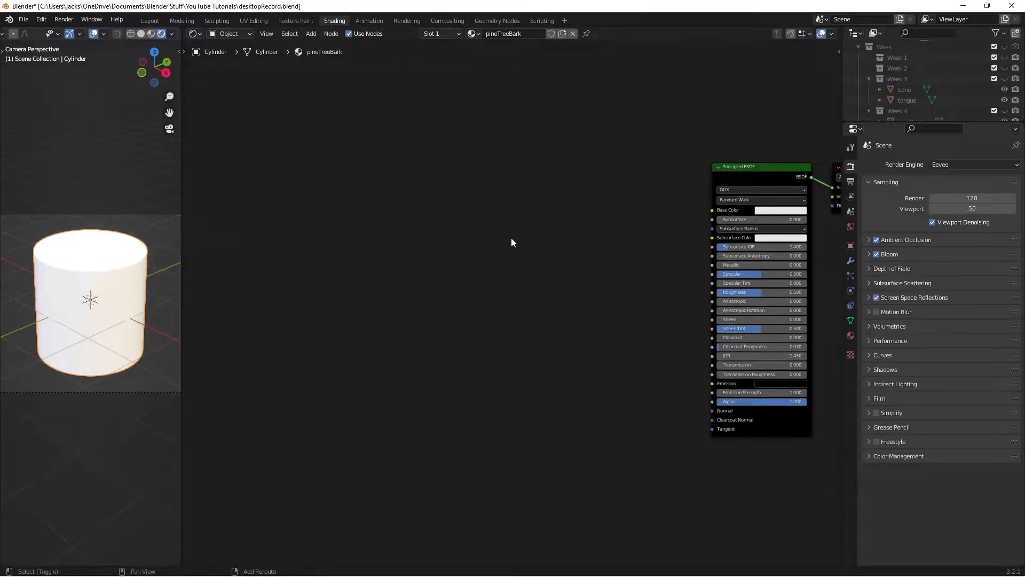
Add a Voronoi Texture node and attach Texture Coordinate and Mapping nodes with Ctrl+T
{"action": "key", "text": "shift+a"}
{"action": "left_click", "coordinate": [511, 238]}
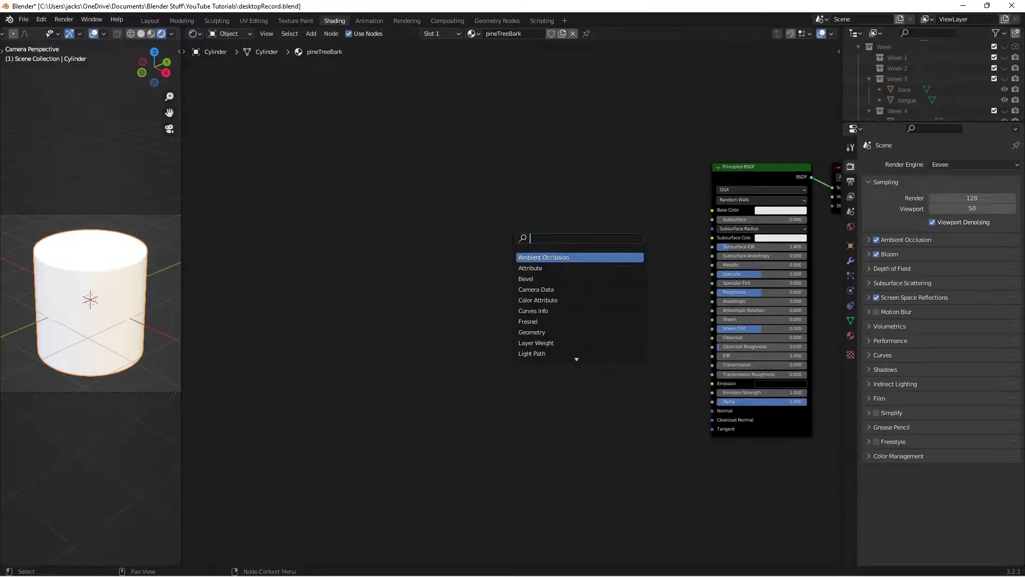
{"action": "type", "text": "voro"}
{"action": "key", "text": "Return"}
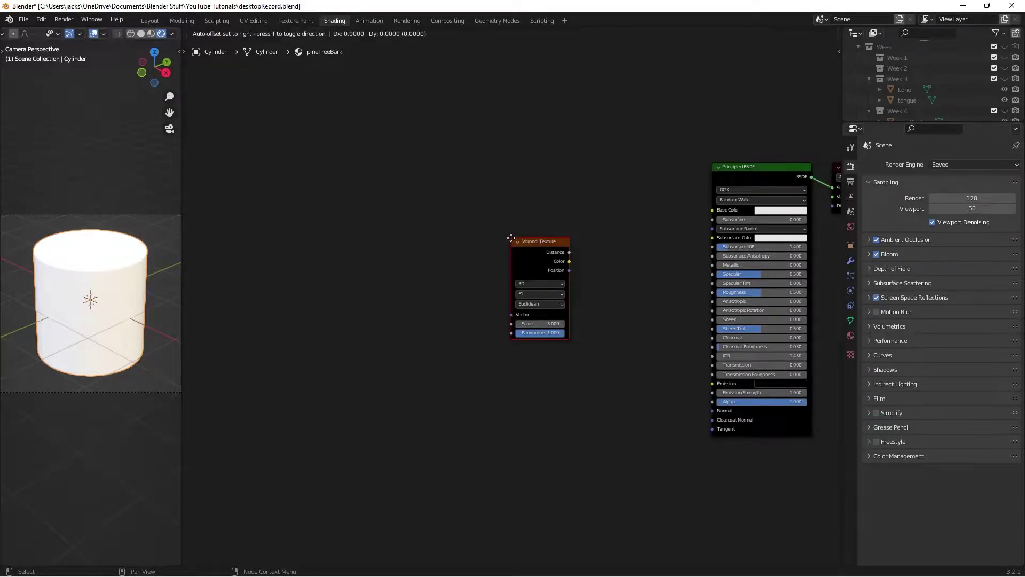
{"action": "left_click", "coordinate": [404, 193]}
{"action": "left_click_drag", "start_coordinate": [425, 204], "coordinate": [402, 189]}
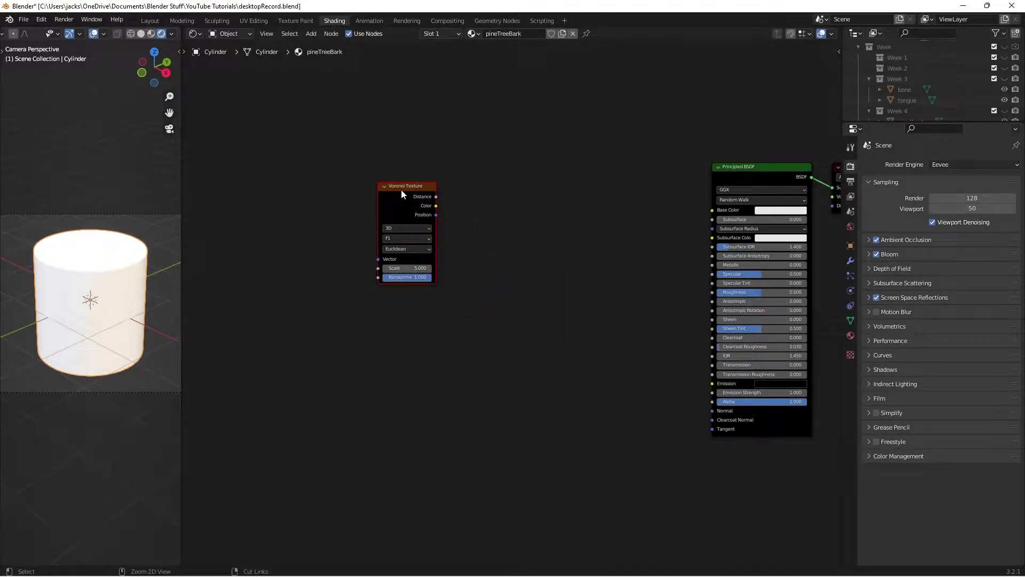
{"action": "key", "text": "ctrl+t"}
{"action": "middle_click_drag", "start_coordinate": [387, 153], "coordinate": [426, 155]}
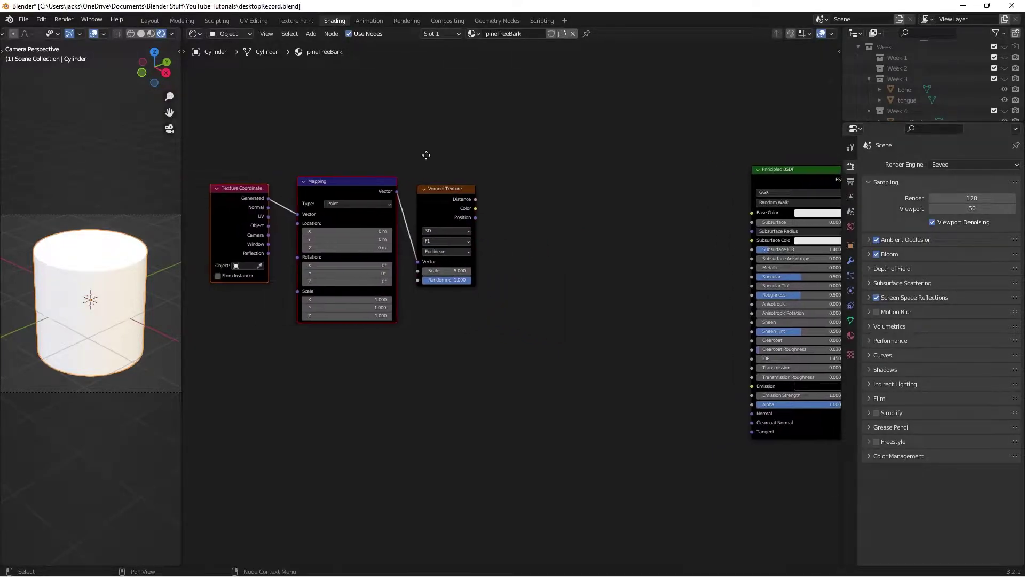
{"action": "left_click", "coordinate": [47, 18]}
Check that Node Wrangler is enabled by searching 'node' in the Preferences add-ons
{"action": "left_click", "coordinate": [72, 171]}
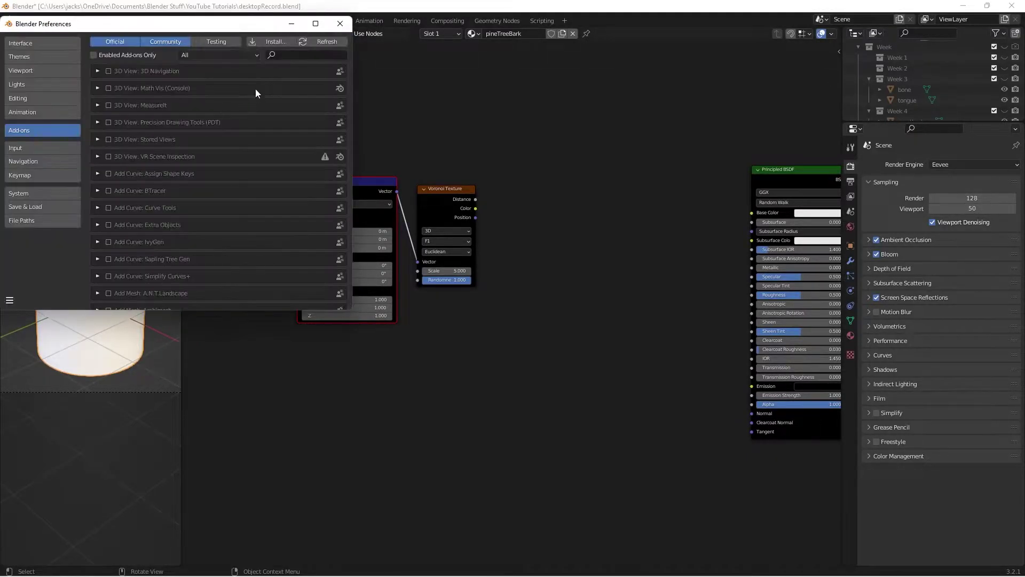
{"action": "left_click", "coordinate": [286, 54]}
{"action": "type", "text": "node"}
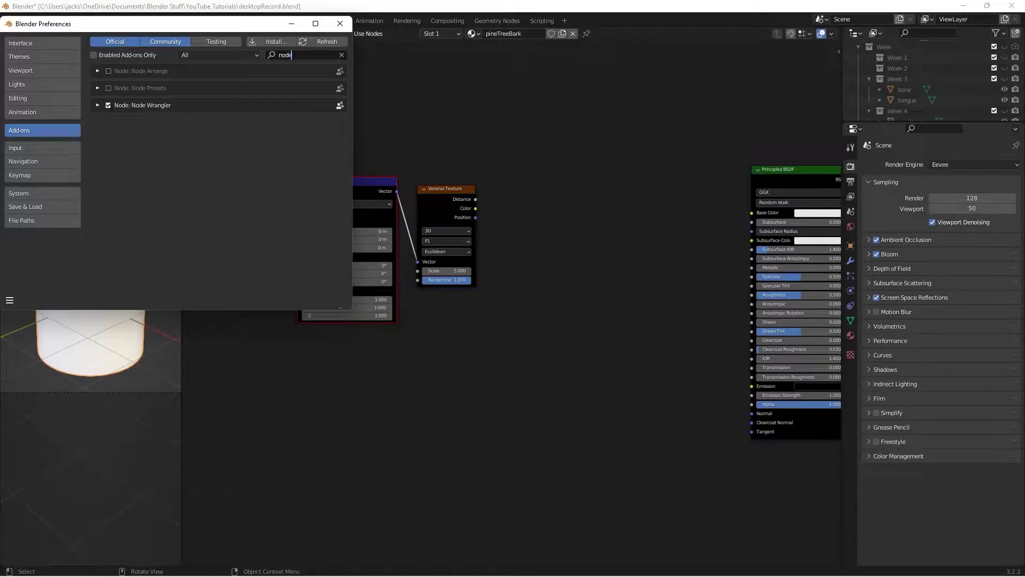
{"action": "left_click", "coordinate": [340, 23]}
Link the Texture Coordinate Object output to the Mapping node's Vector input
{"action": "left_click", "coordinate": [381, 140]}
{"action": "middle_click_drag", "start_coordinate": [383, 142], "coordinate": [507, 118]}
{"action": "scroll", "coordinate": [427, 216], "scroll_direction": "up", "scroll_amount": 3}
{"action": "left_click_drag", "start_coordinate": [379, 198], "coordinate": [420, 184]}
{"action": "left_click_drag", "start_coordinate": [334, 133], "coordinate": [538, 275]}
Move the Texture Coordinate and first Mapping nodes further left
{"action": "key", "text": "g"}
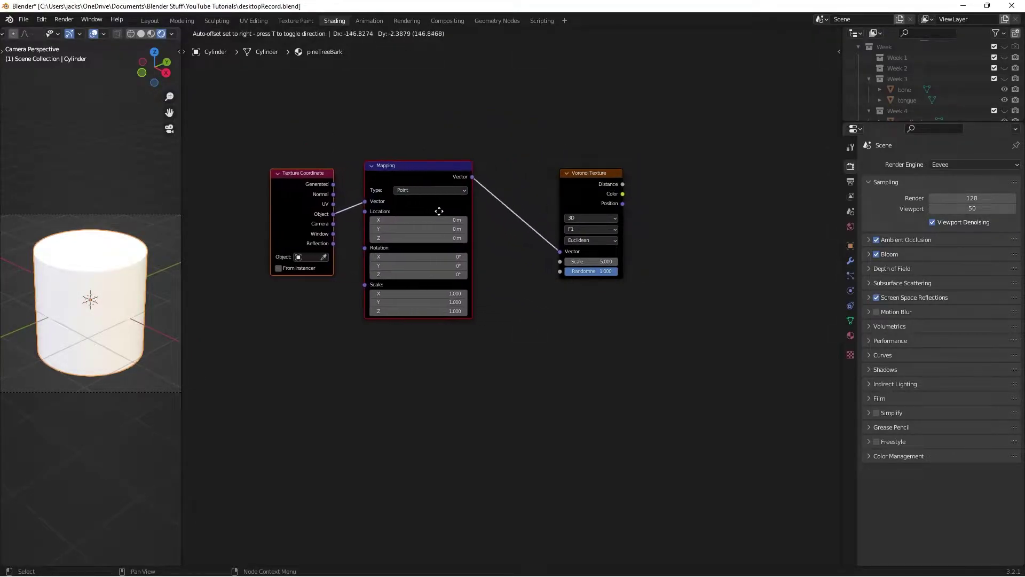
{"action": "left_click", "coordinate": [397, 210]}
{"action": "middle_click_drag", "start_coordinate": [538, 136], "coordinate": [503, 163]}
{"action": "scroll", "coordinate": [493, 172], "scroll_direction": "up", "scroll_amount": 2}
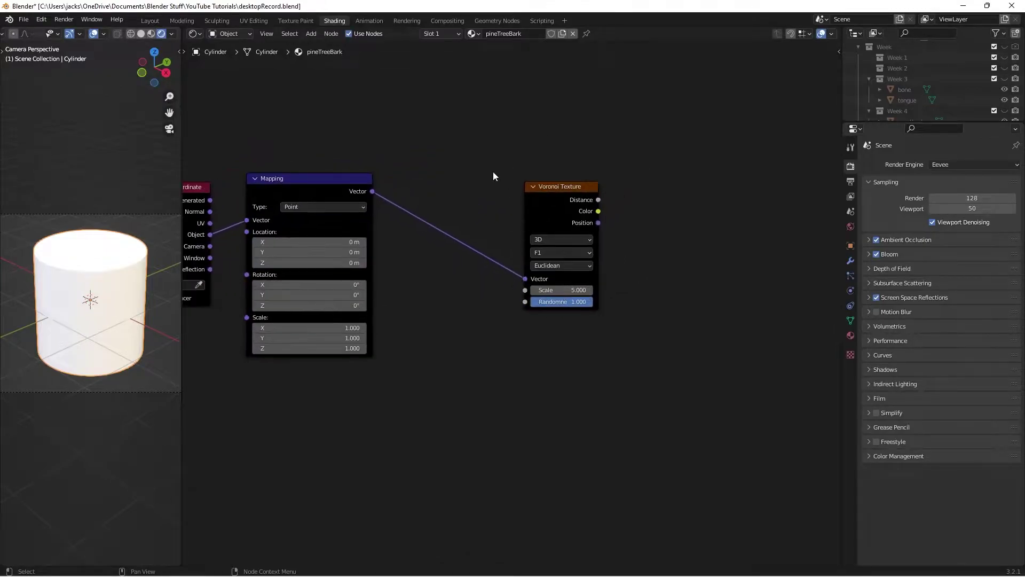
Add a second Mapping node onto the link feeding the Voronoi Texture
{"action": "key", "text": "shift+a"}
{"action": "left_click", "coordinate": [493, 171]}
{"action": "type", "text": "map"}
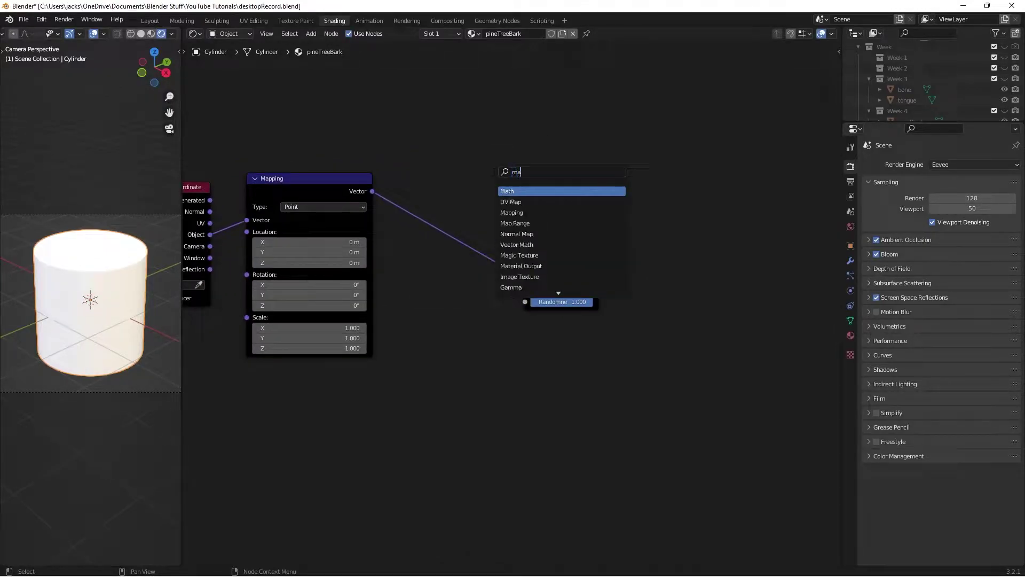
{"action": "key", "text": "Return"}
{"action": "left_click", "coordinate": [444, 166]}
{"action": "left_click_drag", "start_coordinate": [471, 175], "coordinate": [462, 171]}
{"action": "left_click", "coordinate": [281, 182]}
{"action": "left_click", "coordinate": [464, 172]}
{"action": "left_click", "coordinate": [584, 190]}
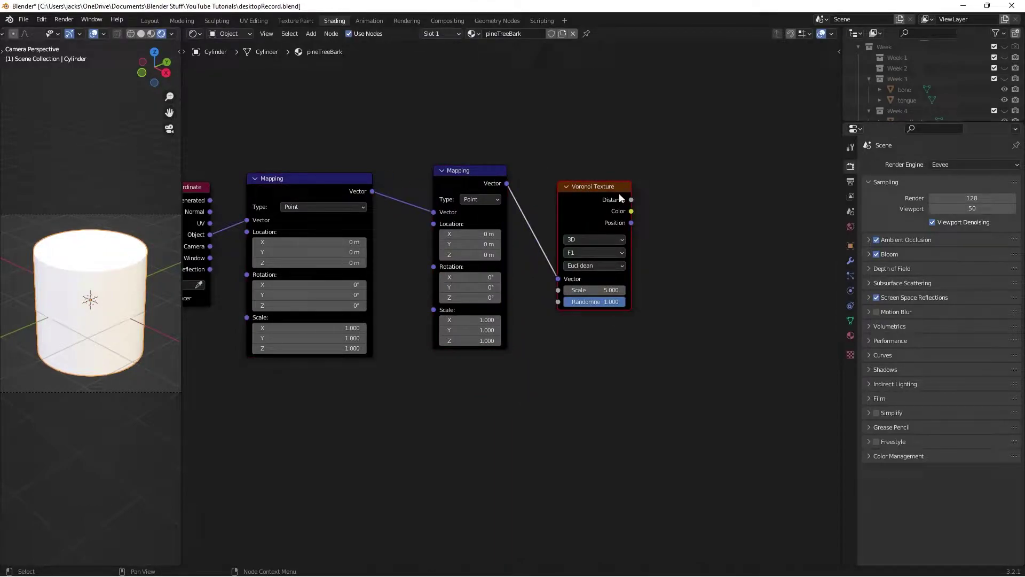
{"action": "scroll", "coordinate": [619, 193], "scroll_direction": "up", "scroll_amount": 1}
{"action": "middle_click_drag", "start_coordinate": [742, 176], "coordinate": [643, 188]}
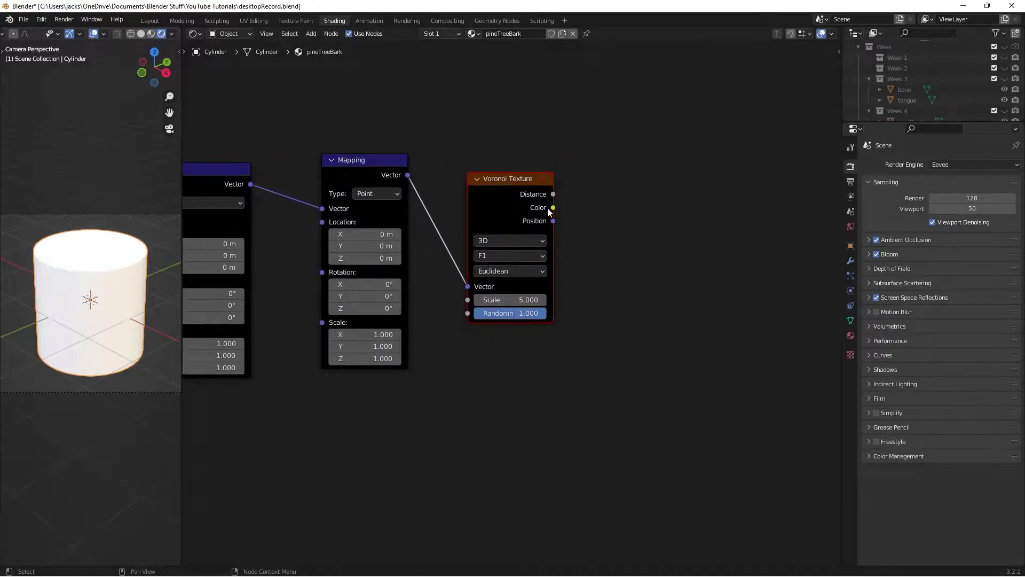
Preview the Voronoi Distance output on the cylinder
{"action": "left_click", "coordinate": [492, 201], "text": "ctrl+shift"}
{"action": "scroll", "coordinate": [658, 279], "scroll_direction": "up", "scroll_amount": 3}
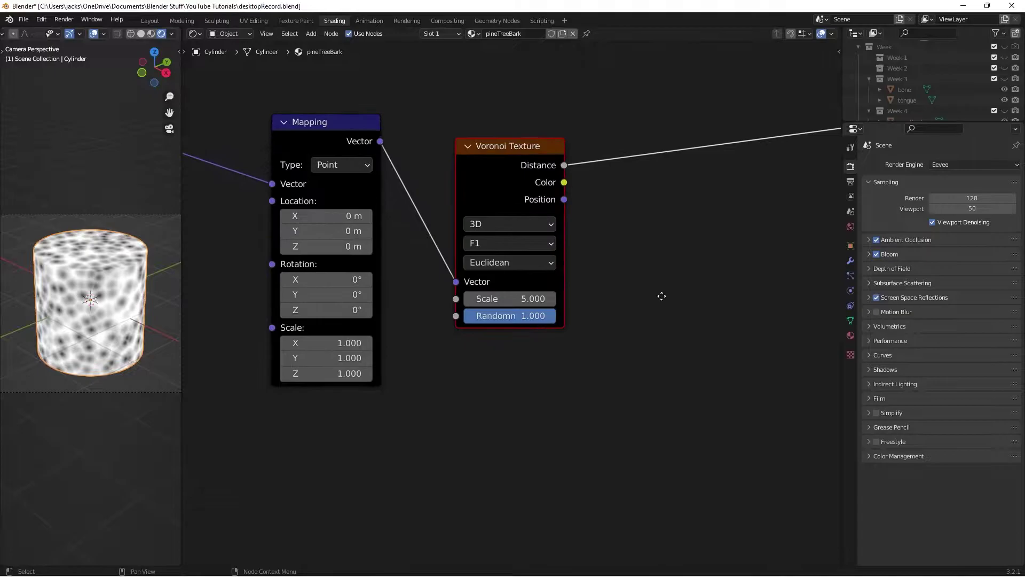
{"action": "middle_click_drag", "start_coordinate": [660, 294], "coordinate": [676, 292]}
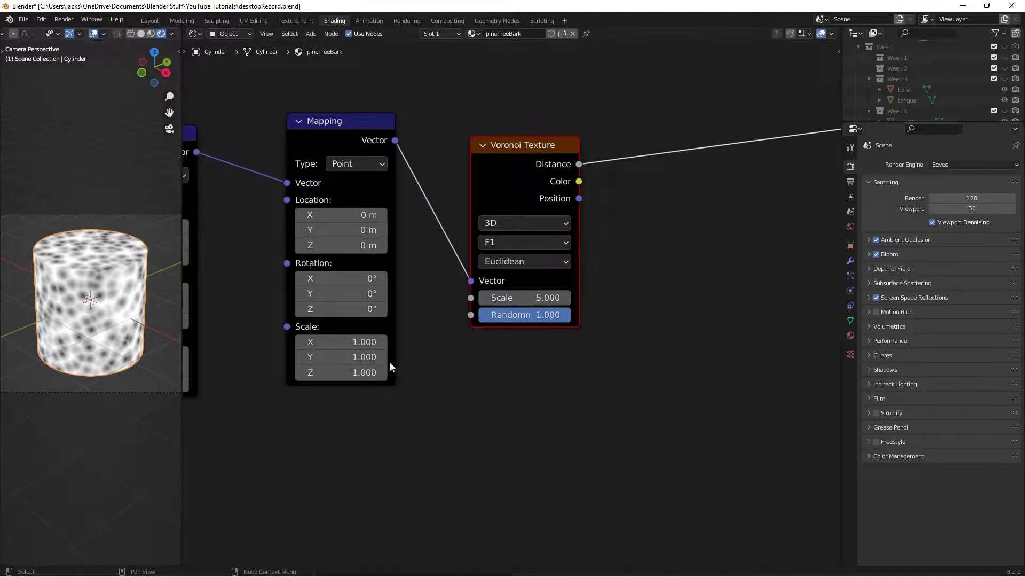
Set the second Mapping node's Z scale to 0.2 and save the file
{"action": "left_click", "coordinate": [346, 370]}
{"action": "type", "text": "0.2"}
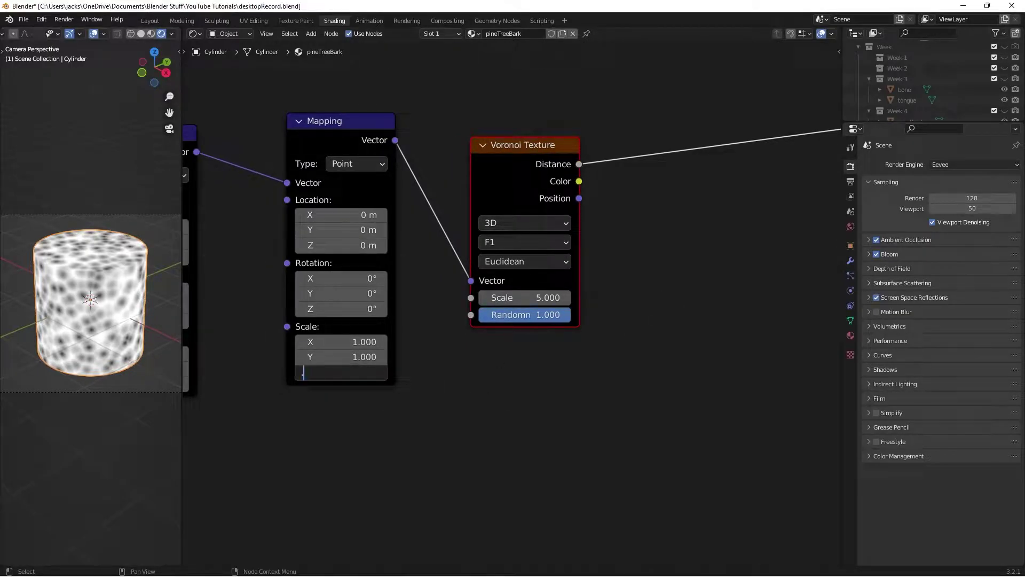
{"action": "key", "text": "Return"}
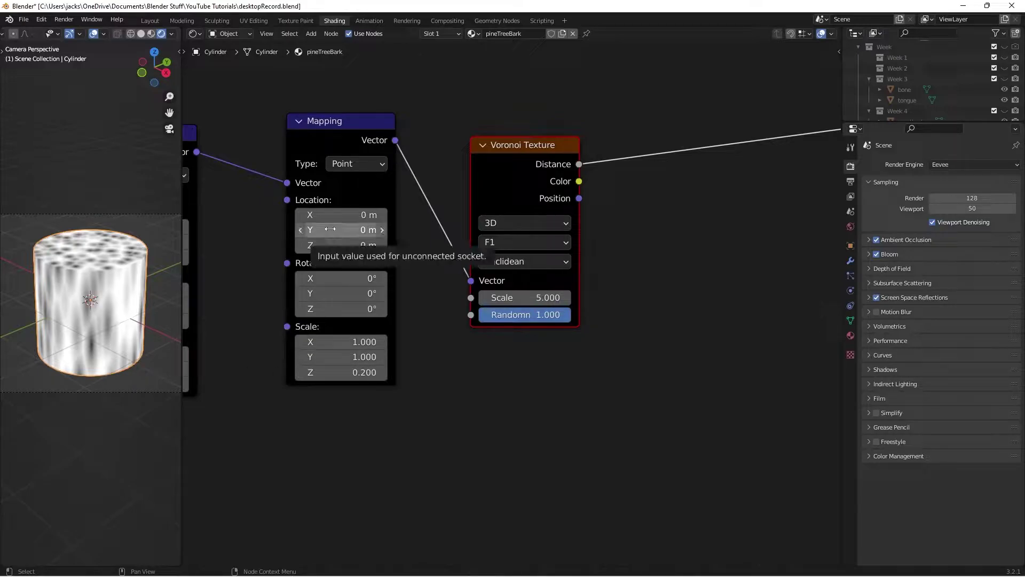
{"action": "key", "text": "ctrl+s"}
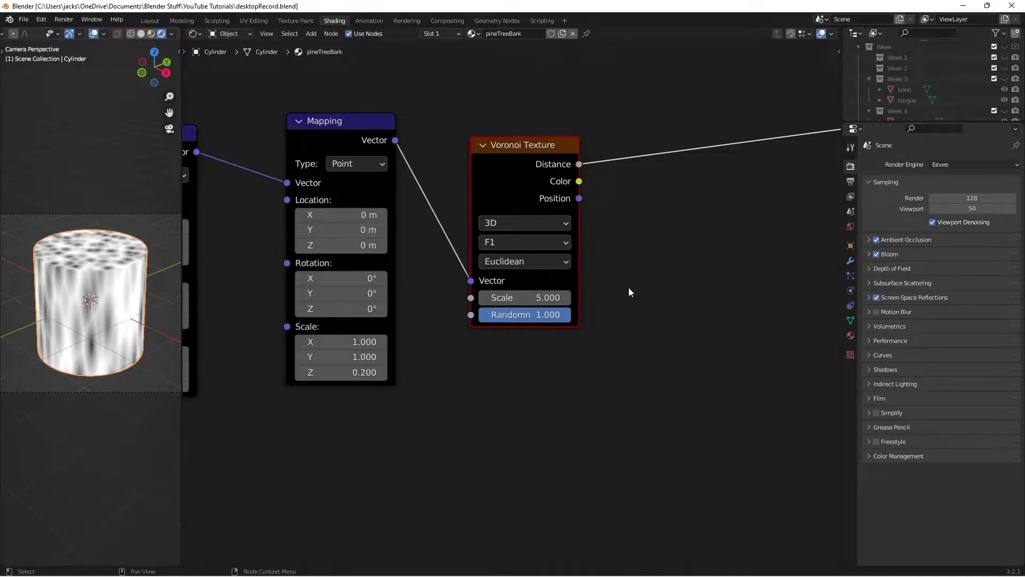
{"action": "scroll", "coordinate": [627, 288], "scroll_direction": "up", "scroll_amount": 2}
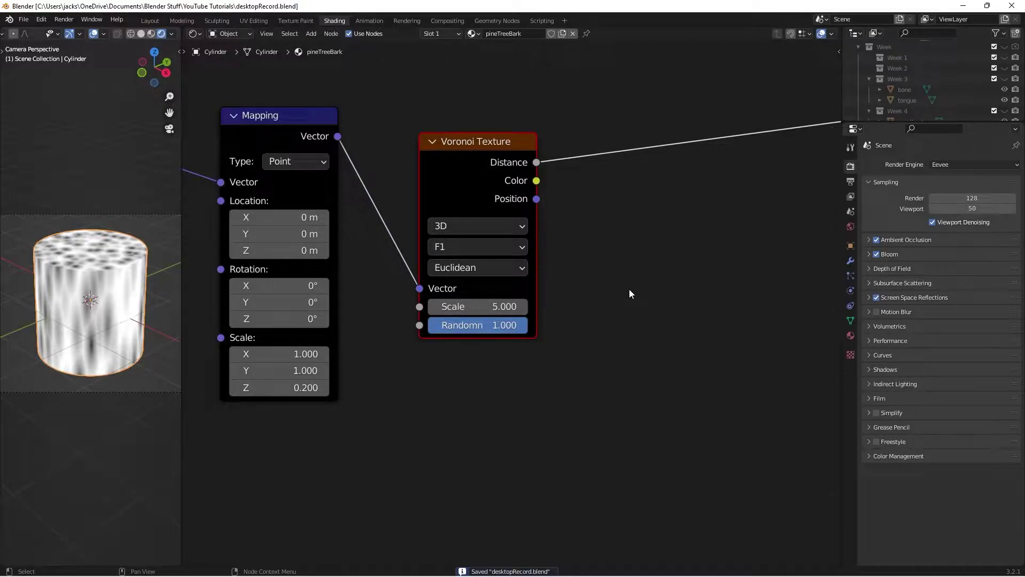
Switch the Voronoi Texture to Smooth F1 with Scale 15 and save the file
{"action": "left_click", "coordinate": [513, 248]}
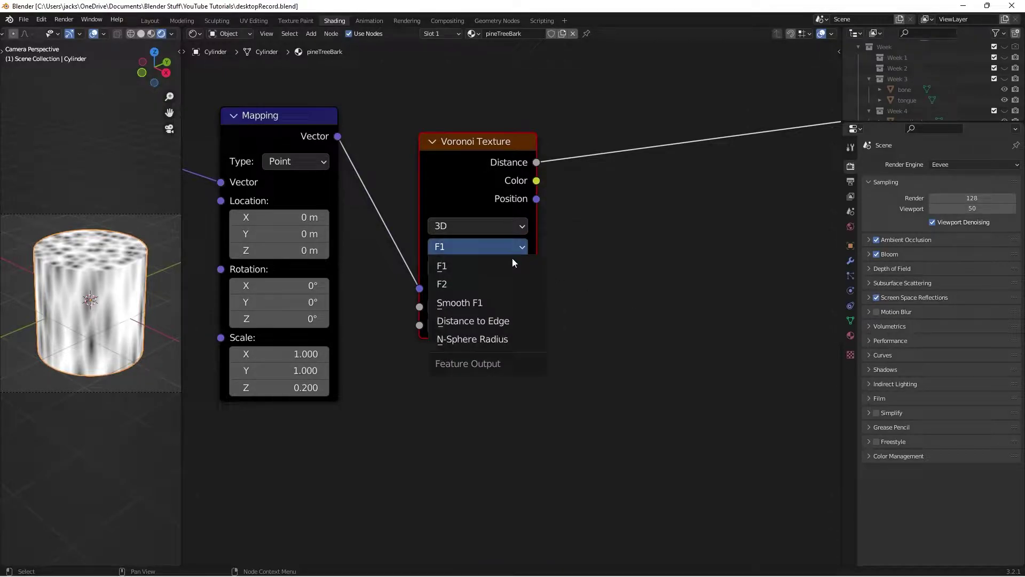
{"action": "left_click", "coordinate": [512, 302]}
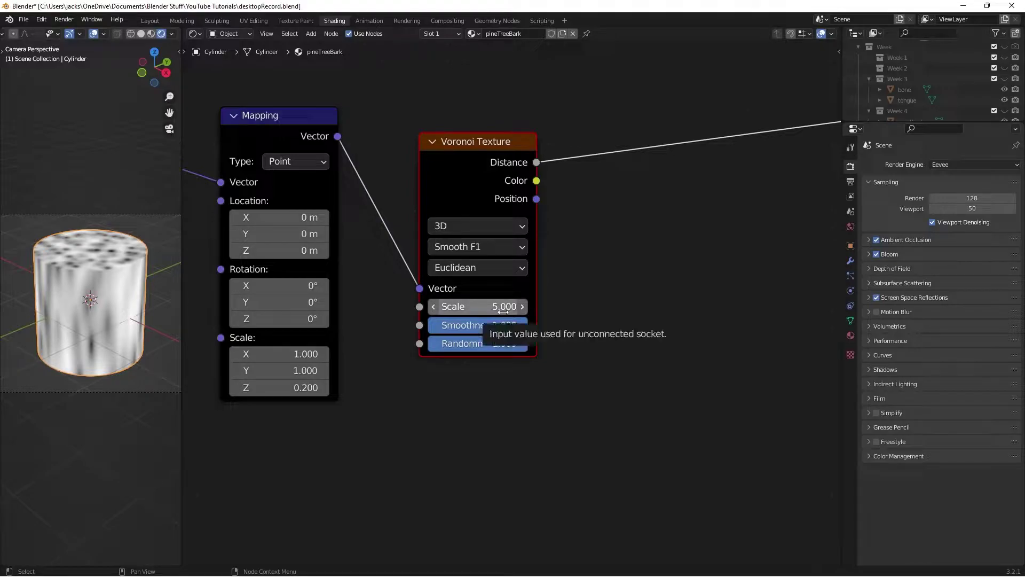
{"action": "left_click", "coordinate": [503, 307]}
{"action": "type", "text": "15"}
{"action": "key", "text": "Return"}
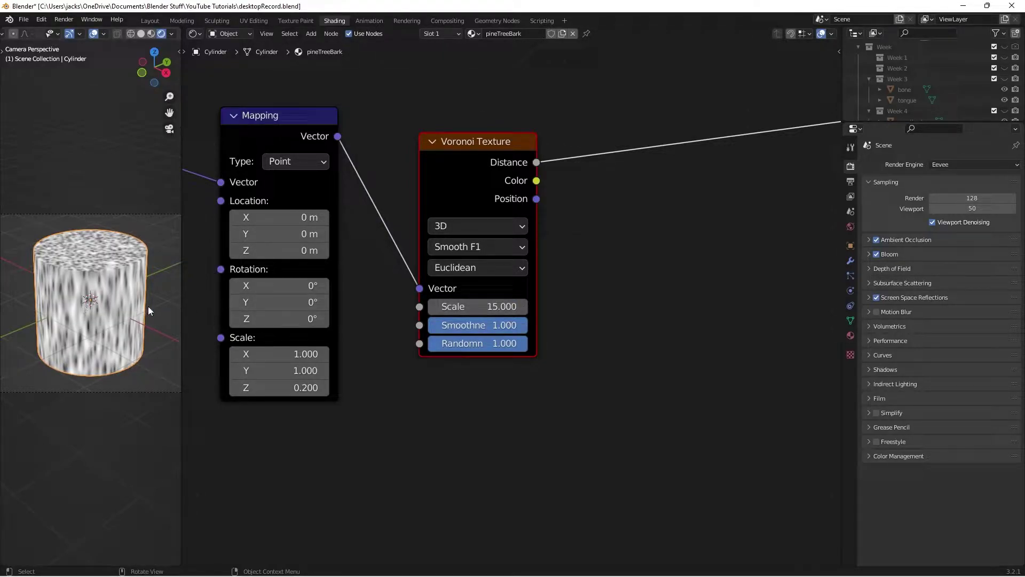
{"action": "key", "text": "ctrl+s"}
{"action": "middle_click_drag", "start_coordinate": [62, 354], "coordinate": [100, 330]}
{"action": "scroll", "coordinate": [99, 323], "scroll_direction": "up", "scroll_amount": 4}
{"action": "scroll", "coordinate": [48, 335], "scroll_direction": "down", "scroll_amount": 2}
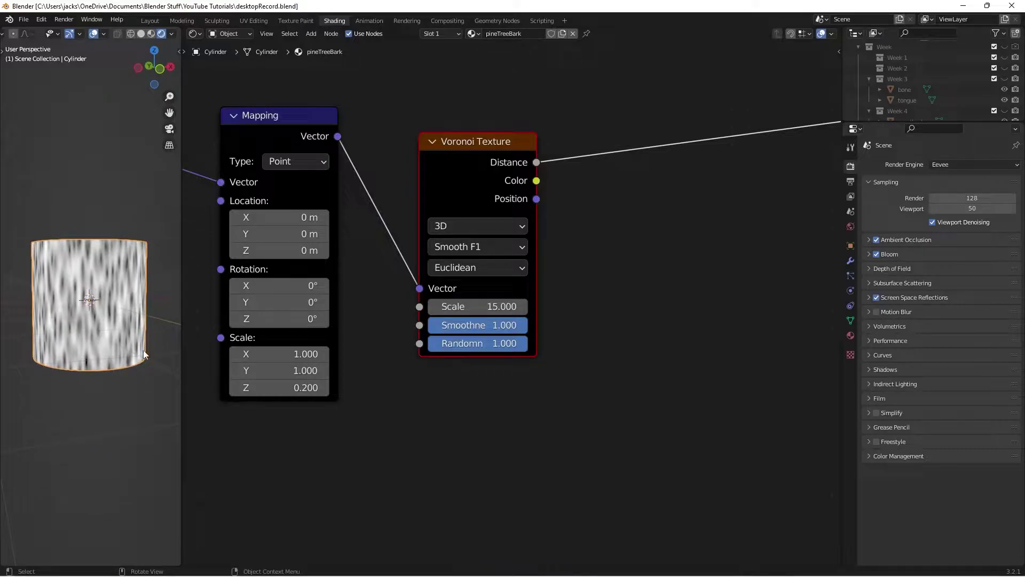
{"action": "scroll", "coordinate": [598, 246], "scroll_direction": "down", "scroll_amount": 2}
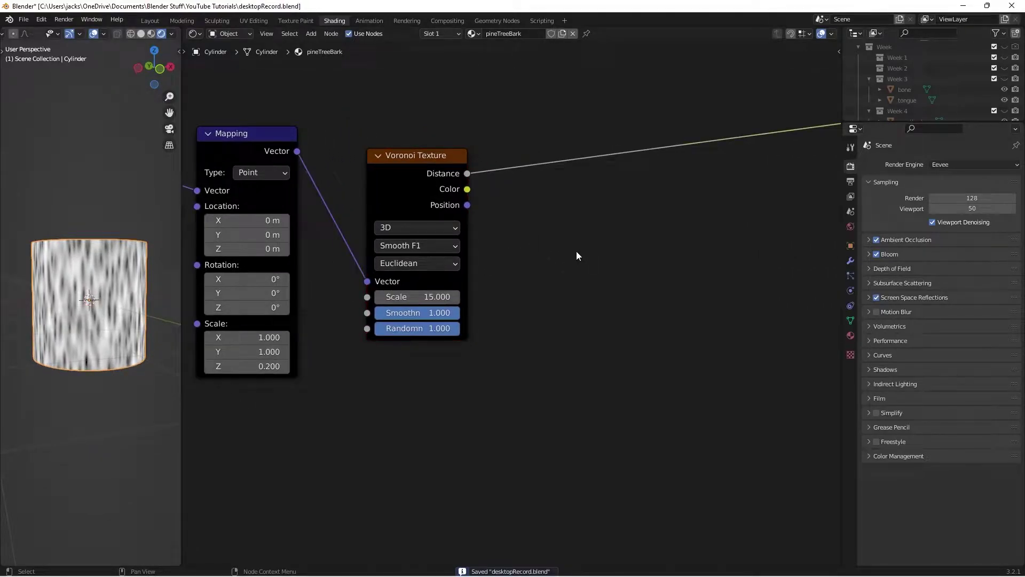
Insert a ColorRamp node on the Voronoi Distance output link
{"action": "key", "text": "shift+a"}
{"action": "type", "text": "colo"}
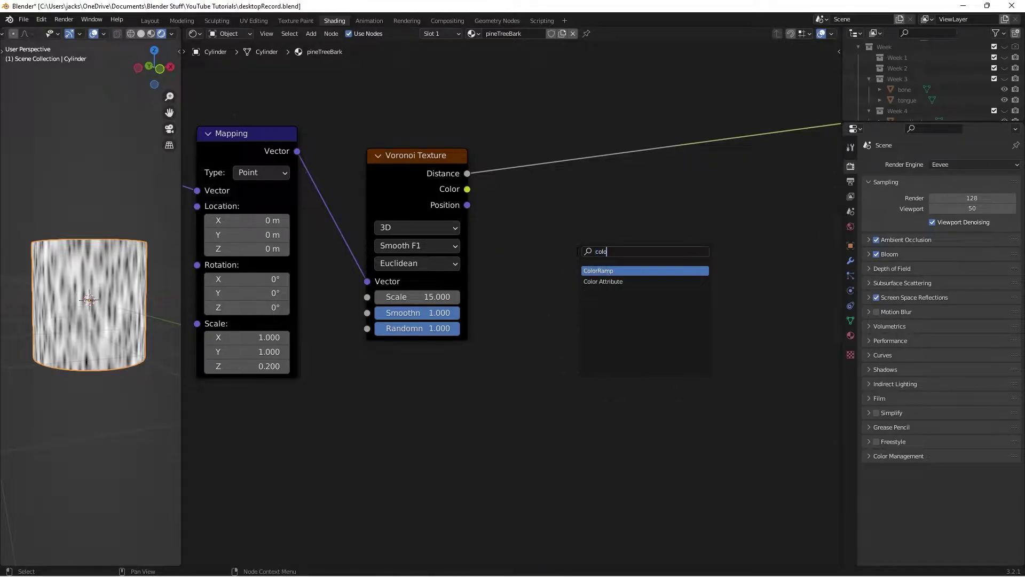
{"action": "key", "text": "Return"}
{"action": "left_click", "coordinate": [600, 187]}
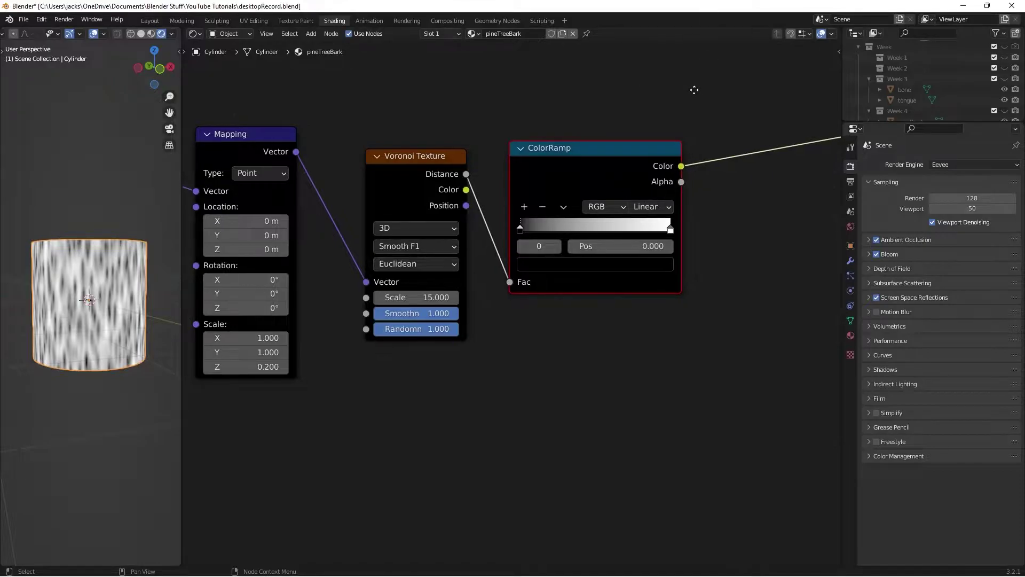
{"action": "scroll", "coordinate": [486, 200], "scroll_direction": "up", "scroll_amount": 2}
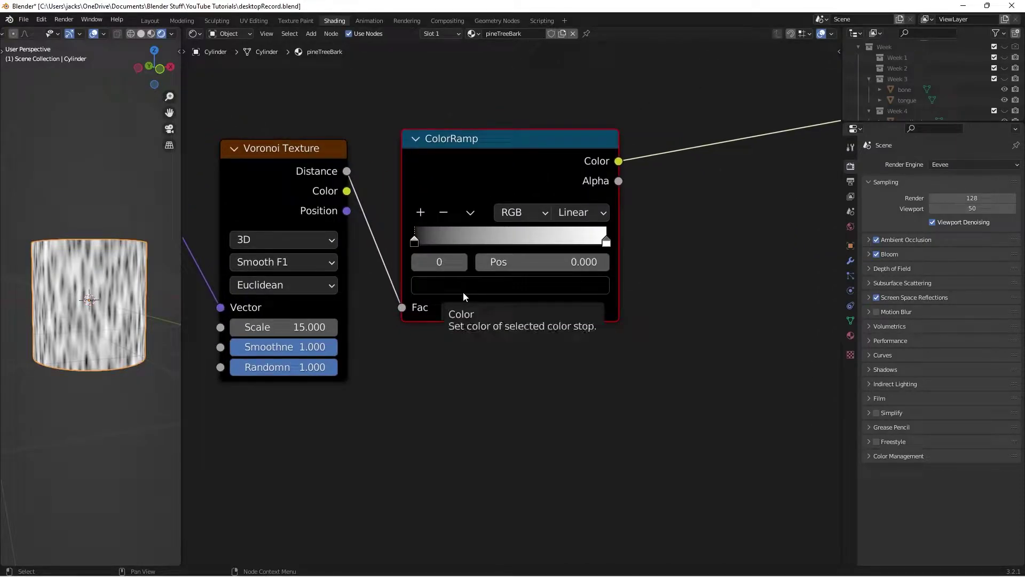
Set the ramp from white at position 0.25 to black at the end, and save
{"action": "left_click_drag", "start_coordinate": [416, 241], "coordinate": [530, 241]}
{"action": "left_click_drag", "start_coordinate": [597, 241], "coordinate": [454, 241]}
{"action": "left_click_drag", "start_coordinate": [533, 240], "coordinate": [628, 239]}
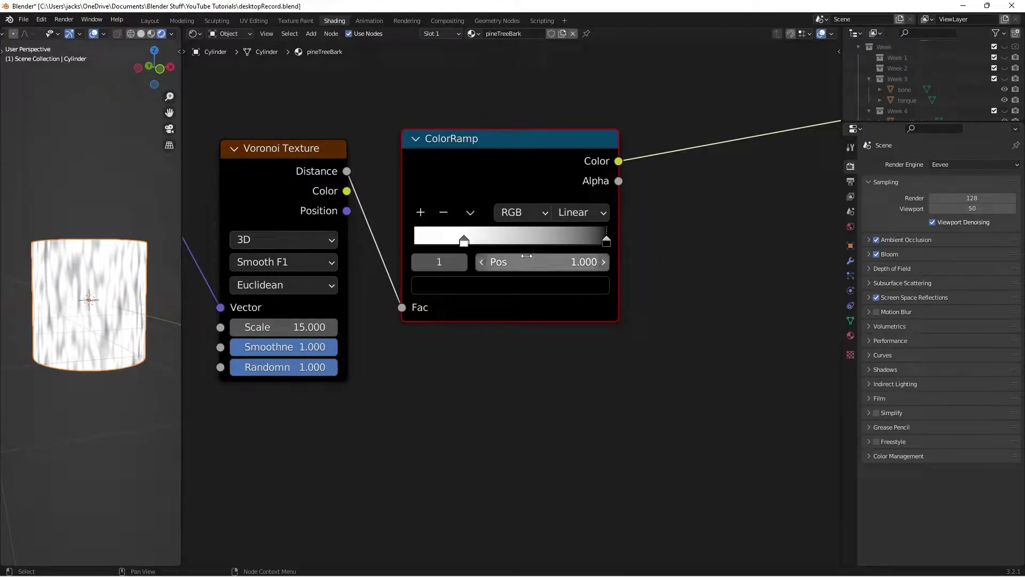
{"action": "left_click", "coordinate": [466, 241]}
{"action": "double_click", "coordinate": [544, 262]}
{"action": "key", "text": "BackSpace"}
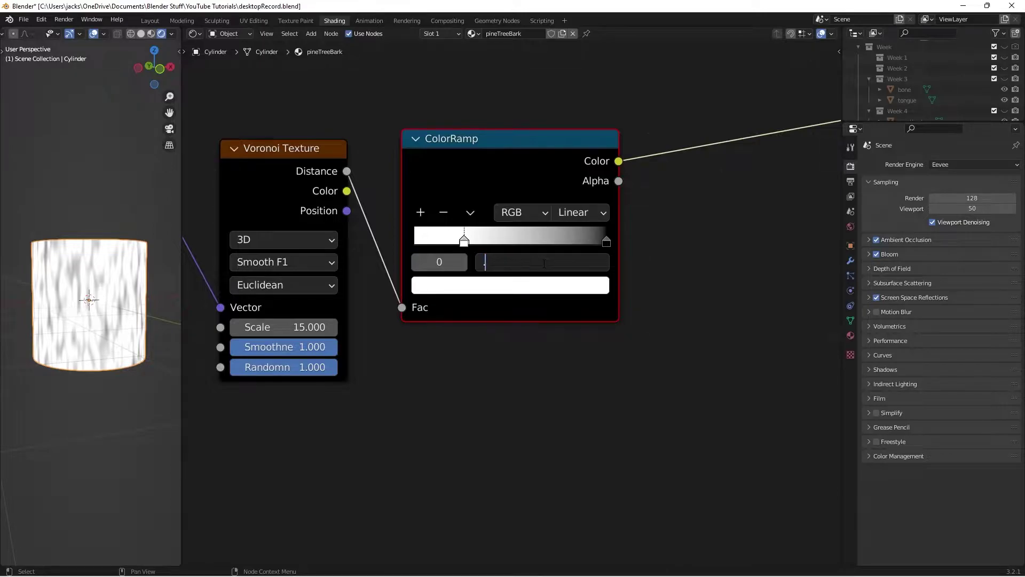
{"action": "type", "text": "0.25"}
{"action": "key", "text": "Return"}
{"action": "scroll", "coordinate": [106, 291], "scroll_direction": "up", "scroll_amount": 4}
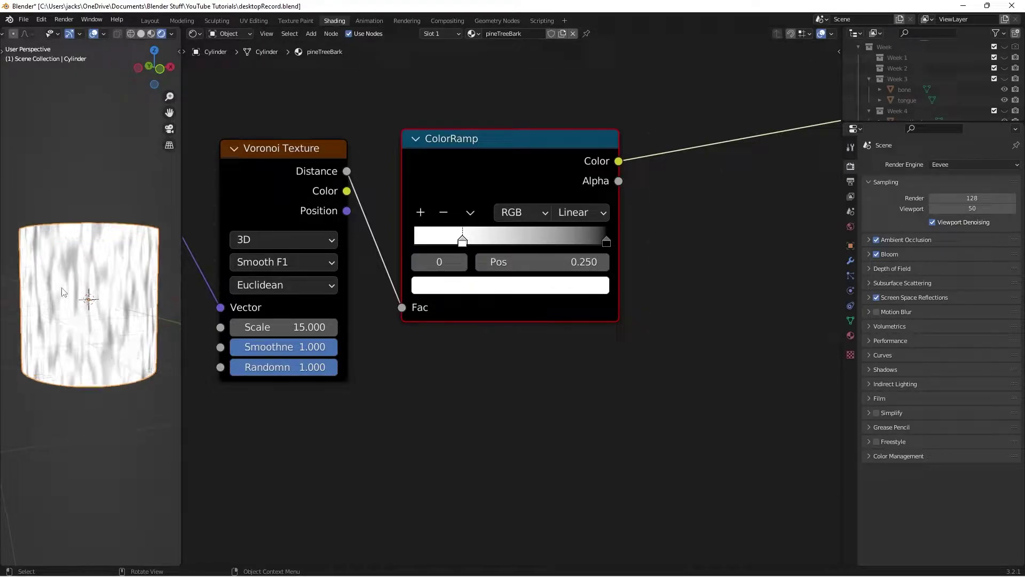
{"action": "middle_click_drag", "start_coordinate": [122, 287], "coordinate": [116, 290]}
{"action": "key", "text": "ctrl+s"}
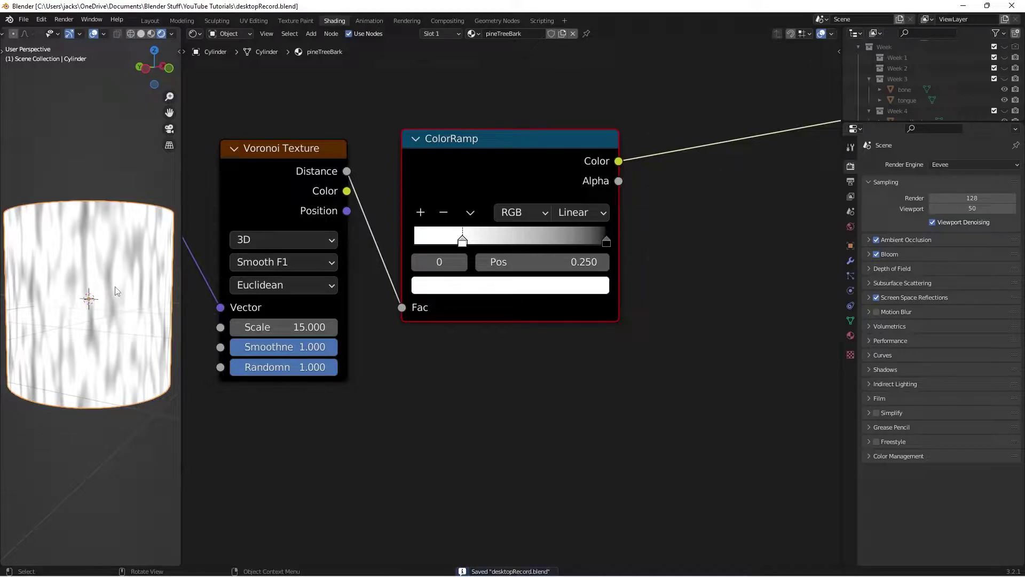
Collapse the second Mapping node and place the Voronoi Texture beneath it
{"action": "scroll", "coordinate": [496, 244], "scroll_direction": "down", "scroll_amount": 6}
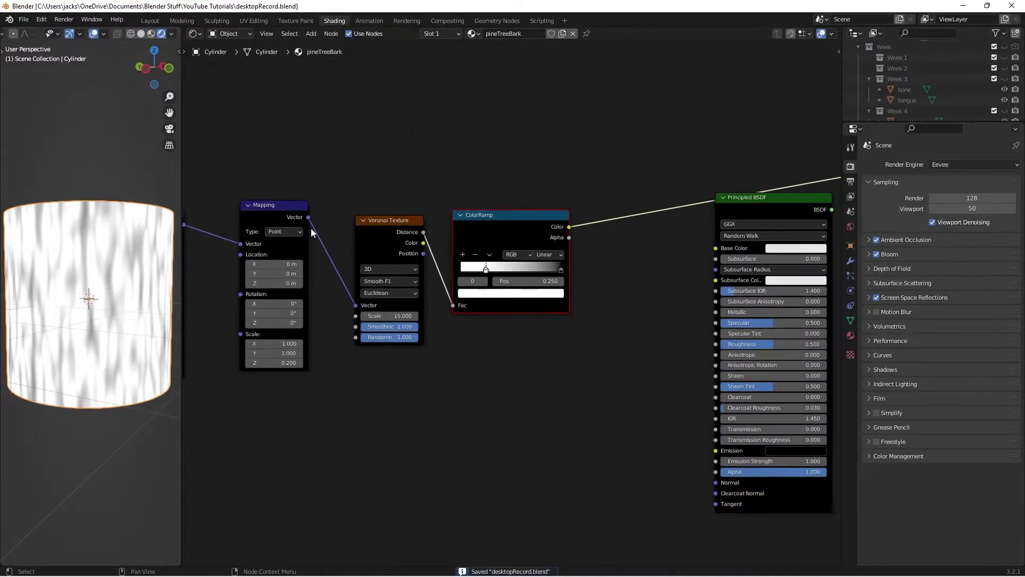
{"action": "left_click_drag", "start_coordinate": [502, 196], "coordinate": [484, 194]}
{"action": "left_click_drag", "start_coordinate": [583, 217], "coordinate": [549, 216]}
{"action": "left_click", "coordinate": [475, 192]}
{"action": "left_click_drag", "start_coordinate": [485, 188], "coordinate": [478, 179]}
{"action": "left_click_drag", "start_coordinate": [557, 208], "coordinate": [480, 205]}
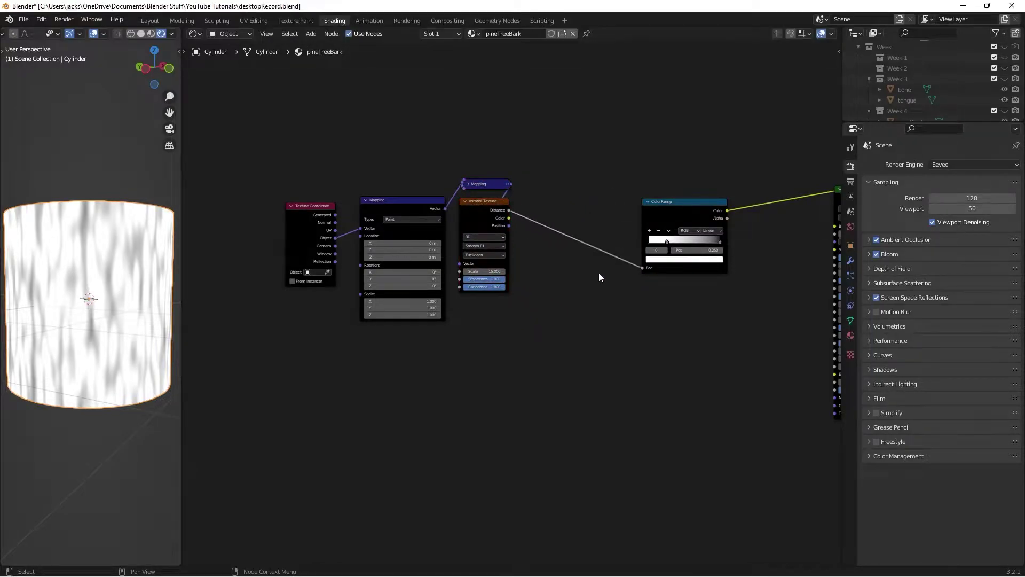
Add a Bump node with ColorRamp Color as Height, feeding the Principled BSDF Normal
{"action": "key", "text": "shift+a"}
{"action": "type", "text": "bu"}
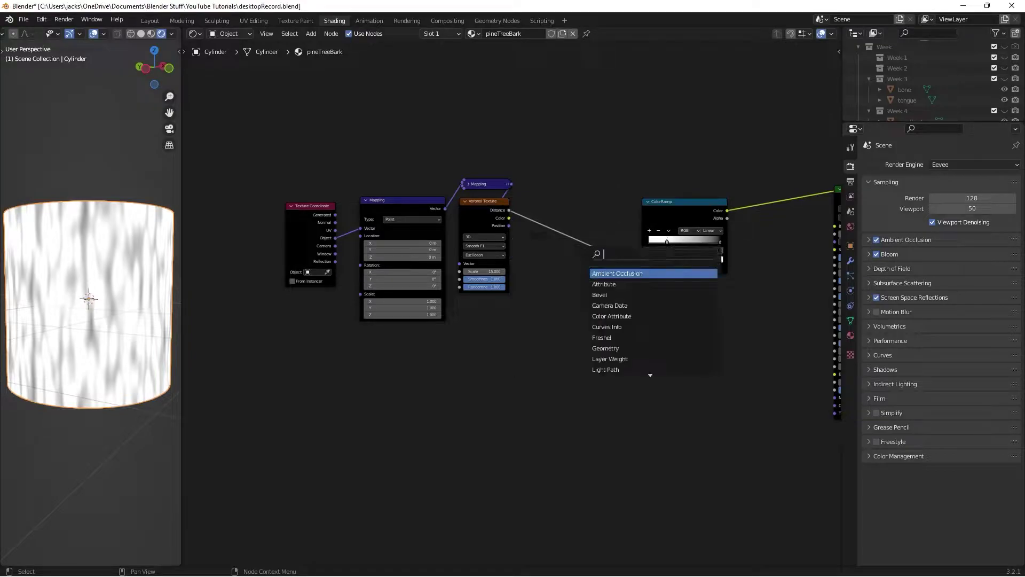
{"action": "type", "text": "m"}
{"action": "key", "text": "Return"}
{"action": "left_click", "coordinate": [753, 346]}
{"action": "middle_click_drag", "start_coordinate": [760, 297], "coordinate": [648, 238]}
{"action": "left_click_drag", "start_coordinate": [613, 151], "coordinate": [640, 331]}
{"action": "left_click_drag", "start_coordinate": [660, 294], "coordinate": [724, 339]}
{"action": "scroll", "coordinate": [492, 281], "scroll_direction": "down", "scroll_amount": 2}
{"action": "left_click_drag", "start_coordinate": [354, 119], "coordinate": [636, 225]}
Shift the ColorRamp and texture nodes left to tidy the layout, and save
{"action": "left_click_drag", "start_coordinate": [625, 175], "coordinate": [528, 179]}
{"action": "left_click_drag", "start_coordinate": [342, 142], "coordinate": [583, 272]}
{"action": "key", "text": "g"}
{"action": "left_click", "coordinate": [458, 223]}
{"action": "left_click", "coordinate": [454, 251]}
{"action": "middle_click_drag", "start_coordinate": [447, 283], "coordinate": [518, 307]}
{"action": "scroll", "coordinate": [517, 308], "scroll_direction": "up", "scroll_amount": 2}
{"action": "key", "text": "ctrl+s"}
{"action": "middle_click_drag", "start_coordinate": [552, 263], "coordinate": [522, 296]}
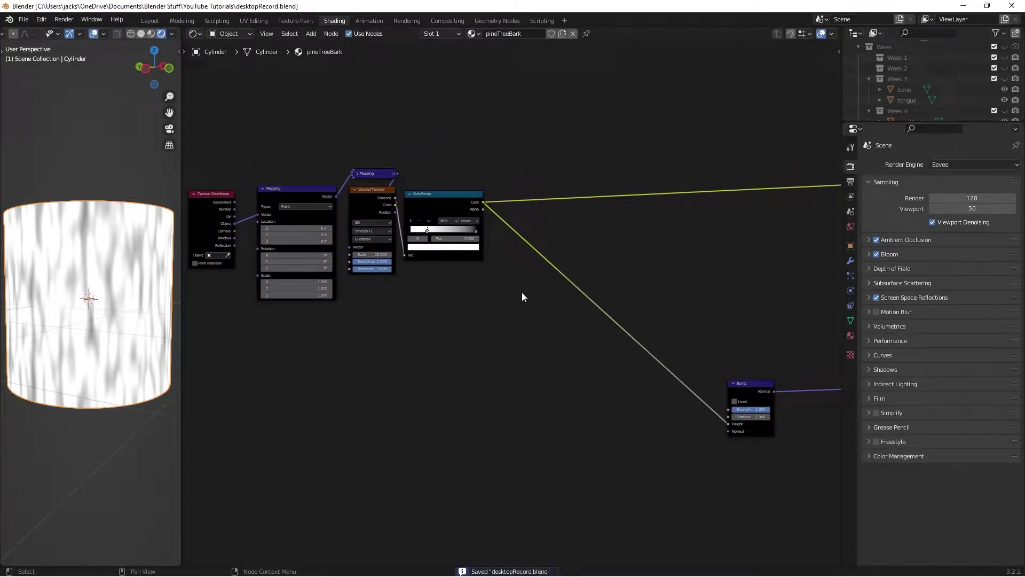
Add a Noise Texture node below the Voronoi Texture
{"action": "key", "text": "shift+a"}
{"action": "left_click", "coordinate": [521, 332]}
{"action": "type", "text": "noi"}
{"action": "key", "text": "Down"}
{"action": "key", "text": "Return"}
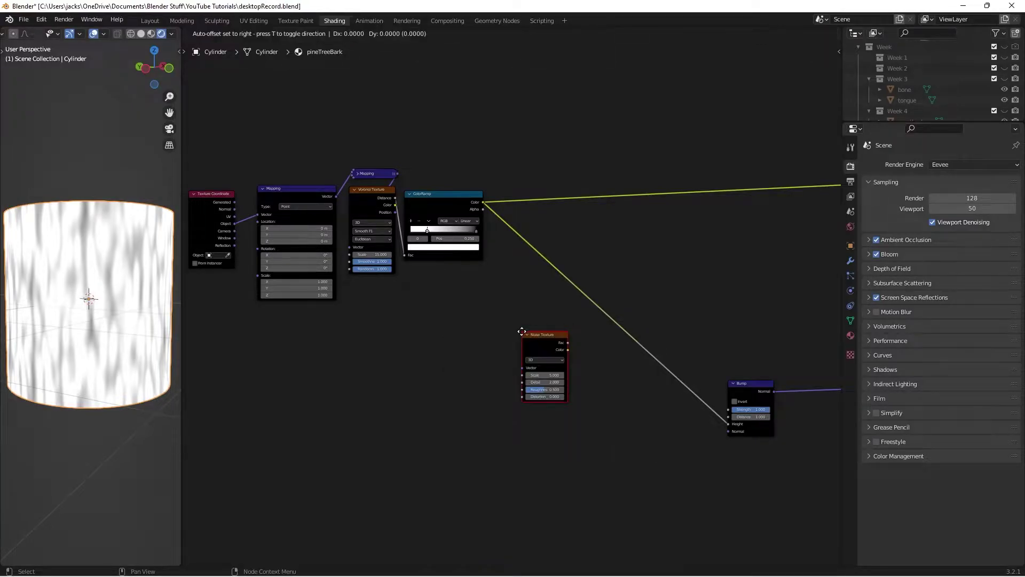
{"action": "left_click", "coordinate": [363, 304]}
{"action": "scroll", "coordinate": [363, 296], "scroll_direction": "up", "scroll_amount": 2}
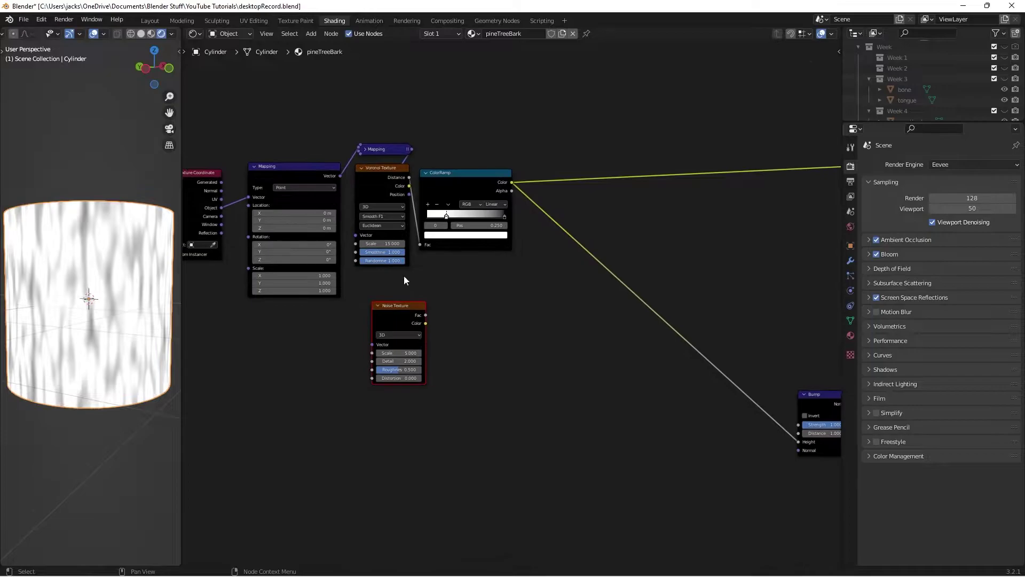
Feed the Mapping vector into the Noise Texture and preview it on the cylinder
{"action": "left_click_drag", "start_coordinate": [320, 170], "coordinate": [372, 344]}
{"action": "left_click", "coordinate": [391, 315]}
{"action": "left_click", "coordinate": [379, 318], "text": "ctrl+shift"}
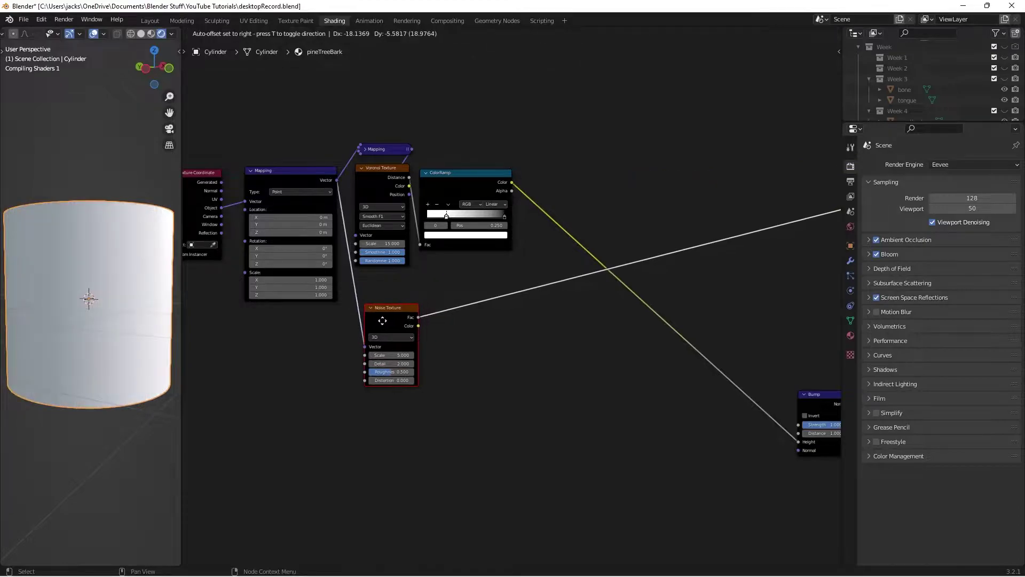
{"action": "scroll", "coordinate": [459, 346], "scroll_direction": "up", "scroll_amount": 1}
{"action": "scroll", "coordinate": [435, 339], "scroll_direction": "up", "scroll_amount": 2}
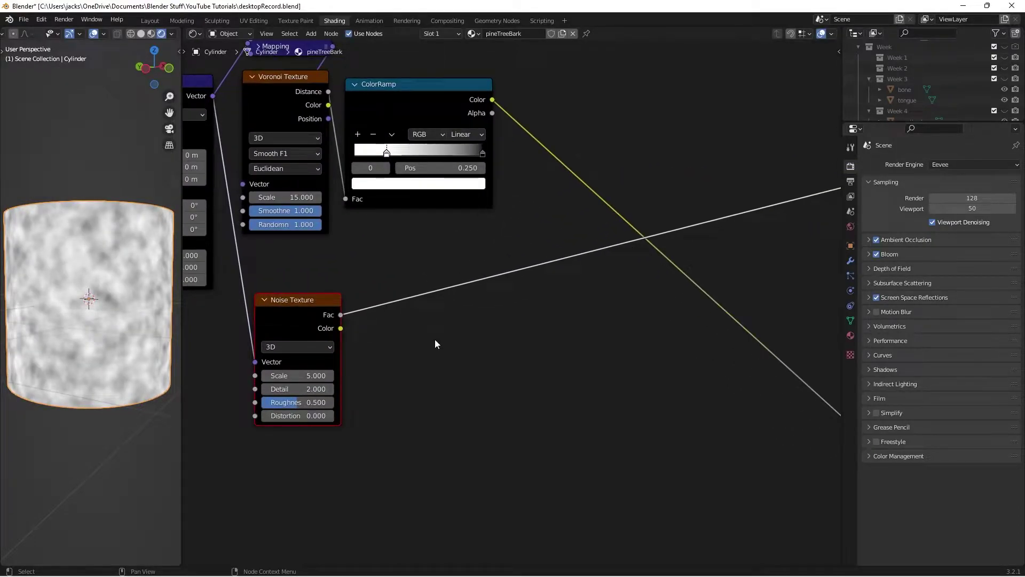
Give the Noise Texture Scale 10, Detail 16, Roughness 0.6 and Distortion 0.1
{"action": "left_click", "coordinate": [306, 380]}
{"action": "type", "text": "10"}
{"action": "key", "text": "Return"}
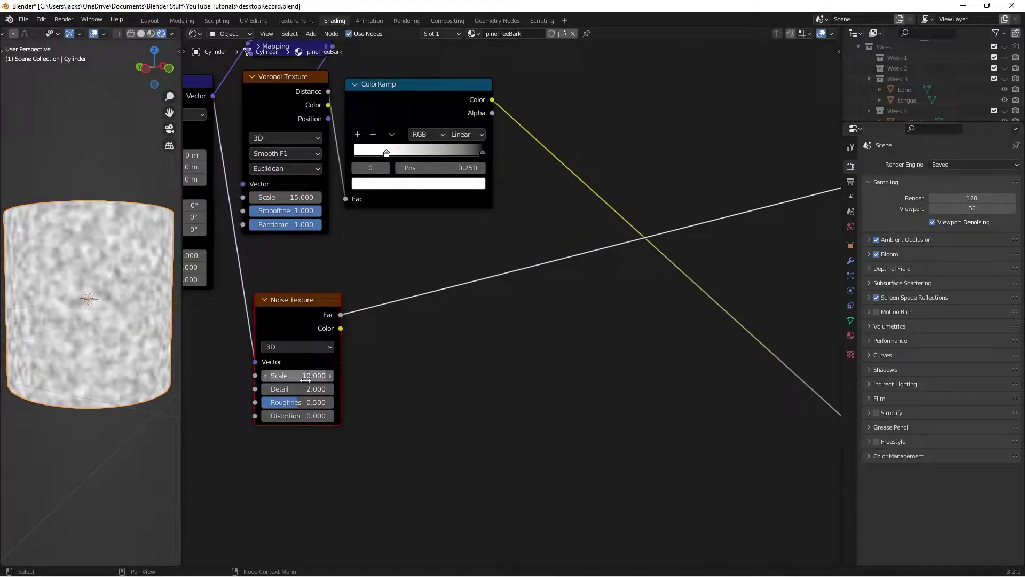
{"action": "left_click", "coordinate": [311, 390]}
{"action": "type", "text": "16"}
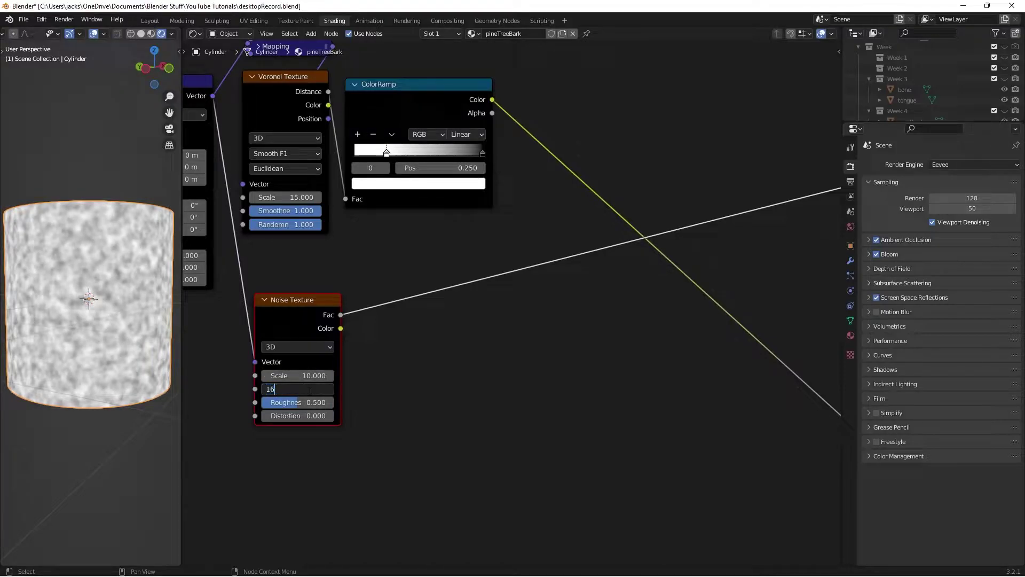
{"action": "key", "text": "Return"}
{"action": "left_click", "coordinate": [290, 402]}
{"action": "type", "text": "0.6"}
{"action": "key", "text": "Return"}
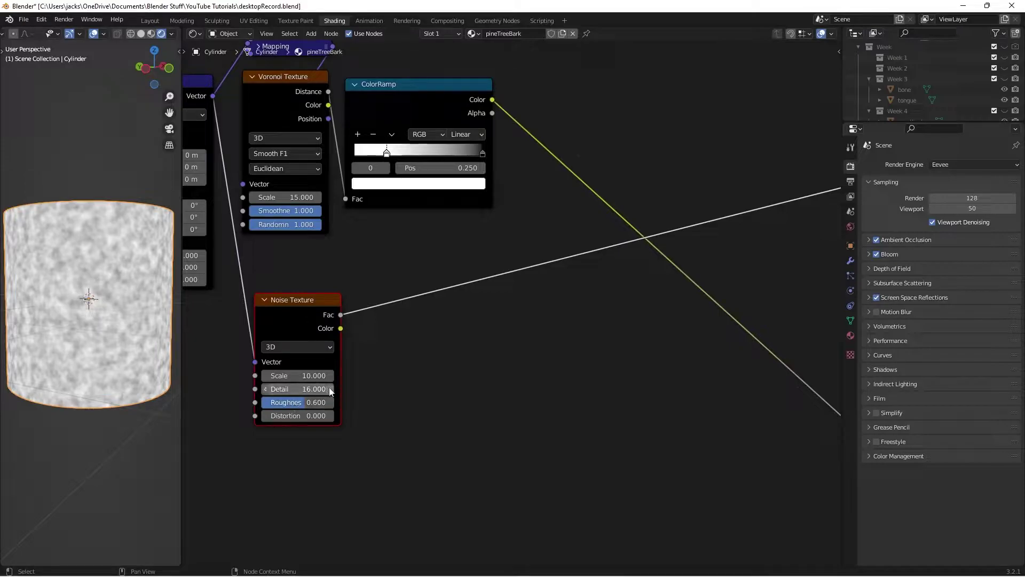
{"action": "left_click", "coordinate": [299, 416]}
{"action": "type", "text": ".1"}
{"action": "key", "text": "Return"}
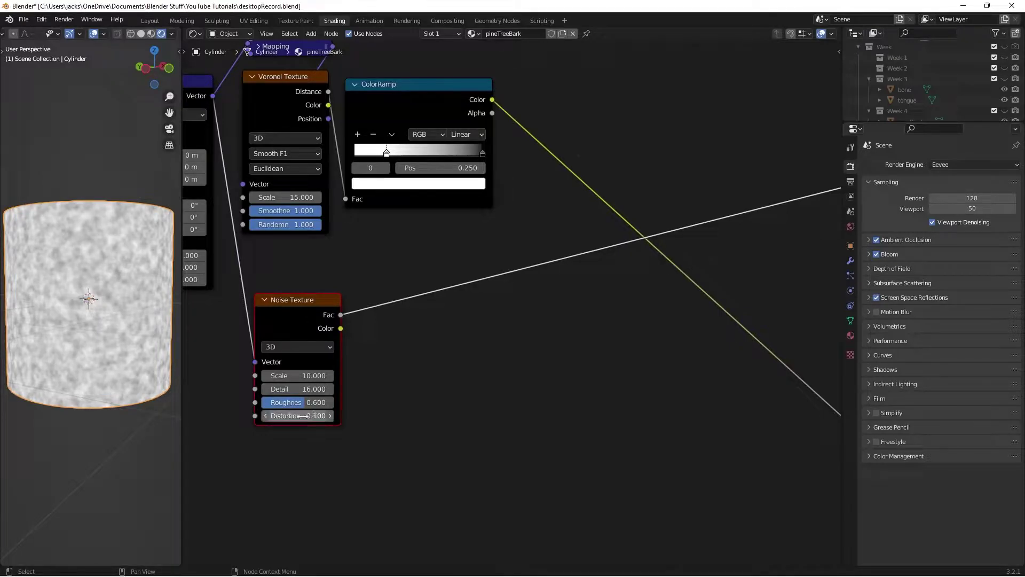
Save the blend file
{"action": "key", "text": "ctrl+s"}
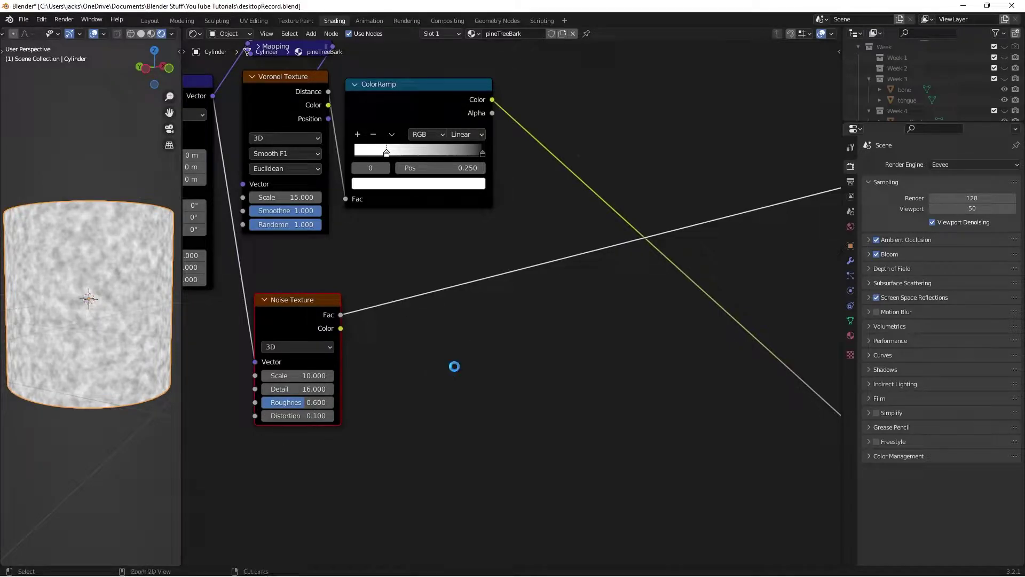
{"action": "key", "text": "shift+a"}
{"action": "left_click", "coordinate": [460, 366]}
Insert a ColorRamp onto the Noise Texture's Fac link
{"action": "type", "text": "ramp"}
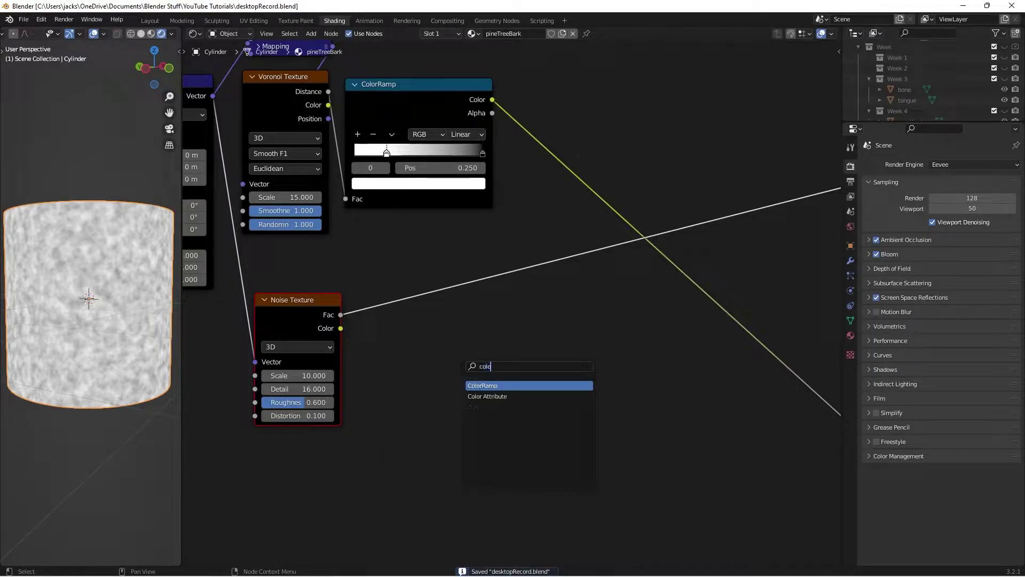
{"action": "key", "text": "Return"}
{"action": "left_click", "coordinate": [447, 290]}
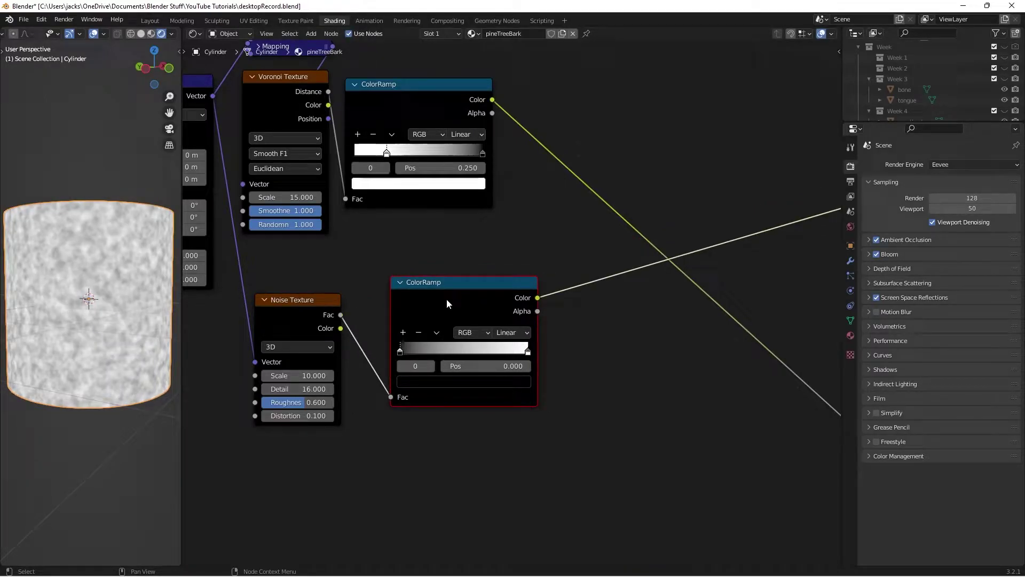
Set the ramp's first stop brightness to 0.6 and the white stop to 0.9
{"action": "left_click", "coordinate": [432, 384]}
{"action": "left_click", "coordinate": [468, 348]}
{"action": "type", "text": ".6"}
{"action": "key", "text": "Return"}
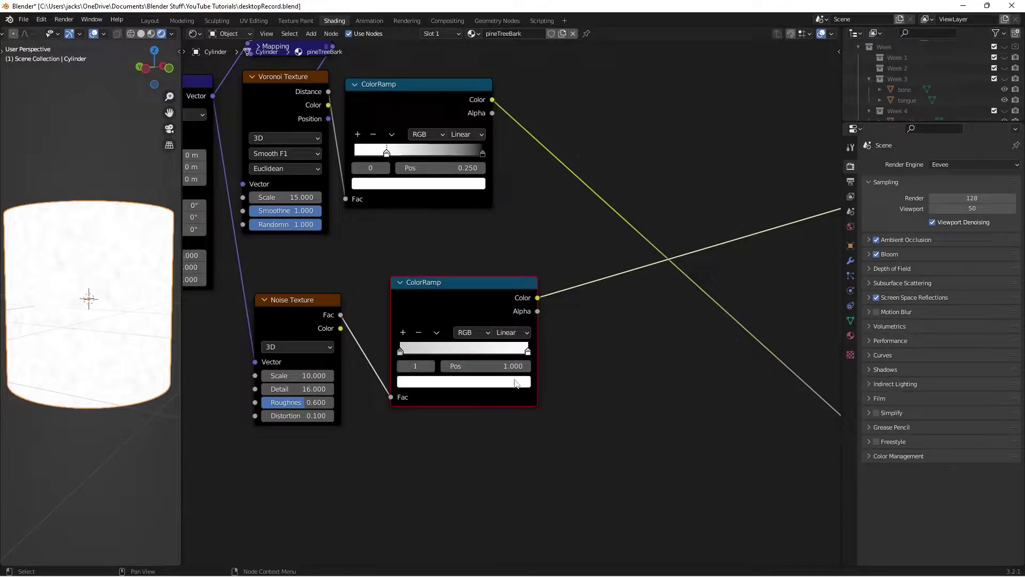
{"action": "left_click", "coordinate": [516, 383]}
{"action": "left_click", "coordinate": [470, 350]}
{"action": "type", "text": "0.9"}
{"action": "key", "text": "Return"}
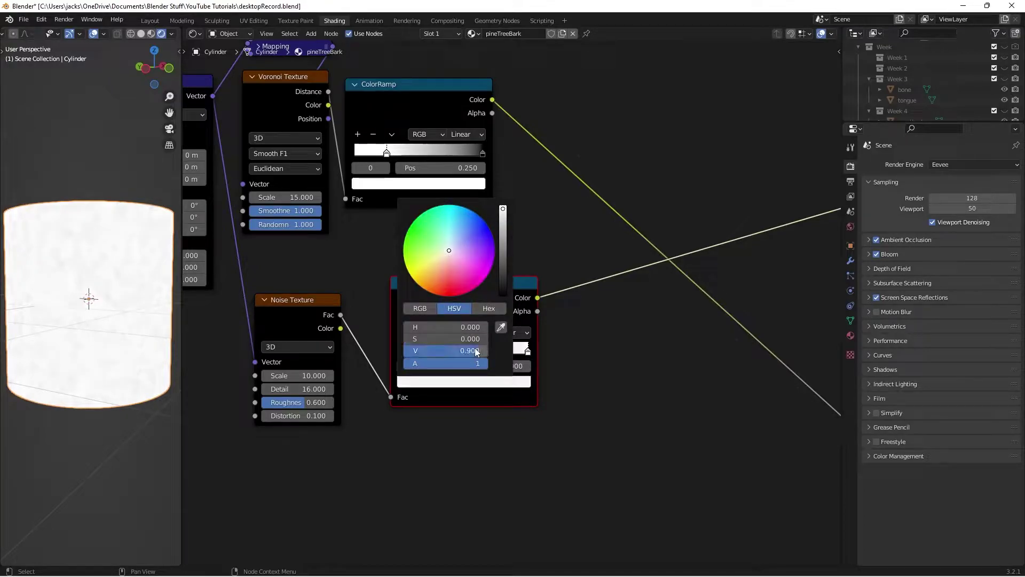
Wire the ramp's Color into the Principled BSDF Roughness and reposition the node
{"action": "scroll", "coordinate": [587, 278], "scroll_direction": "down", "scroll_amount": 2}
{"action": "left_click_drag", "start_coordinate": [376, 283], "coordinate": [643, 194]}
{"action": "middle_click_drag", "start_coordinate": [755, 248], "coordinate": [545, 288]}
{"action": "left_click_drag", "start_coordinate": [479, 239], "coordinate": [684, 308]}
{"action": "left_click_drag", "start_coordinate": [412, 248], "coordinate": [513, 281]}
{"action": "middle_click_drag", "start_coordinate": [353, 303], "coordinate": [585, 241]}
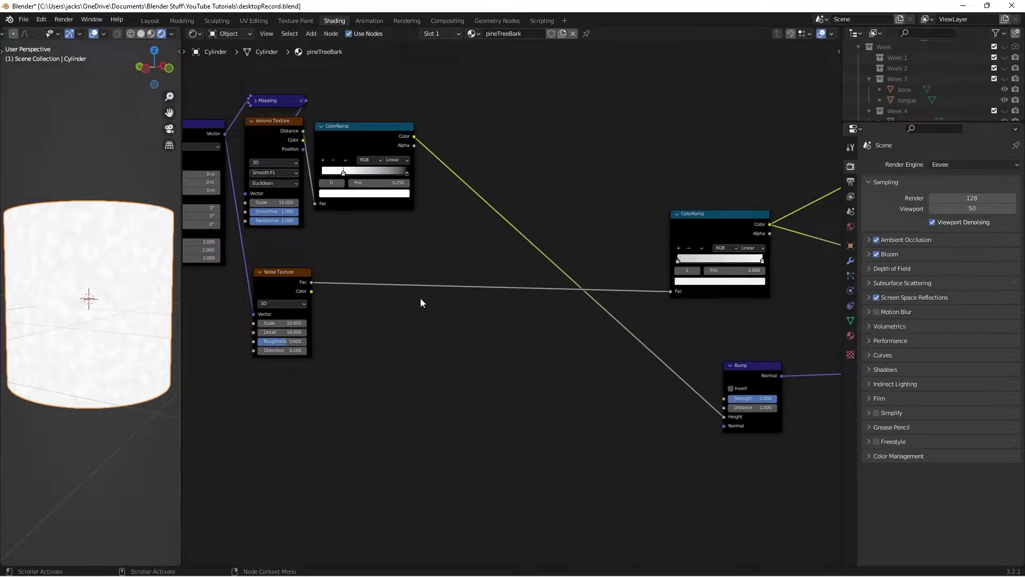
Add a new ColorRamp fed by the Noise Texture Fac and preview it on the cylinder
{"action": "key", "text": "shift+a"}
{"action": "left_click", "coordinate": [421, 298]}
{"action": "type", "text": "colorr"}
{"action": "key", "text": "Return"}
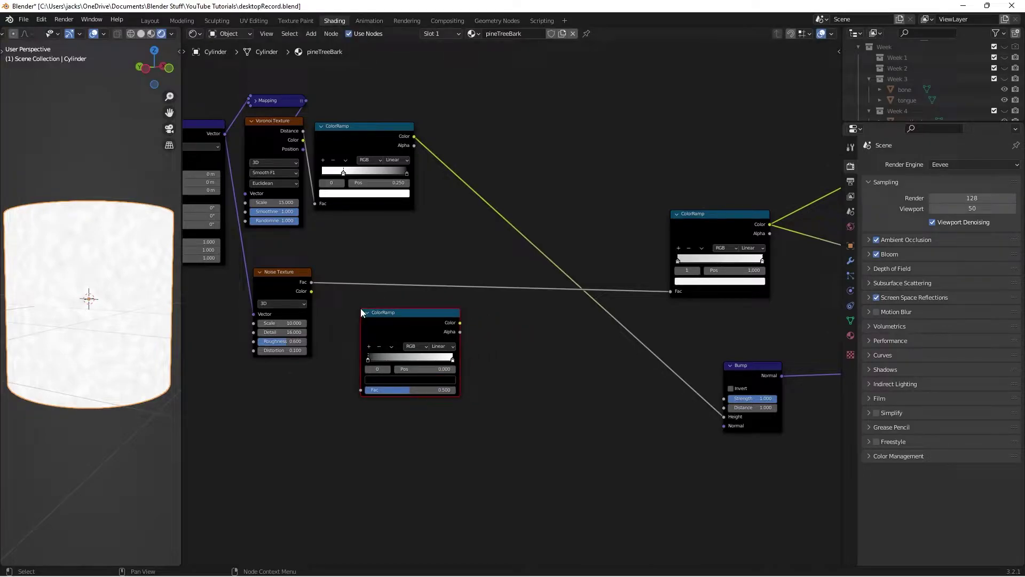
{"action": "left_click", "coordinate": [360, 308]}
{"action": "left_click_drag", "start_coordinate": [311, 282], "coordinate": [364, 390]}
{"action": "left_click", "coordinate": [402, 325], "text": "ctrl+shift"}
{"action": "left_click_drag", "start_coordinate": [403, 323], "coordinate": [425, 314]}
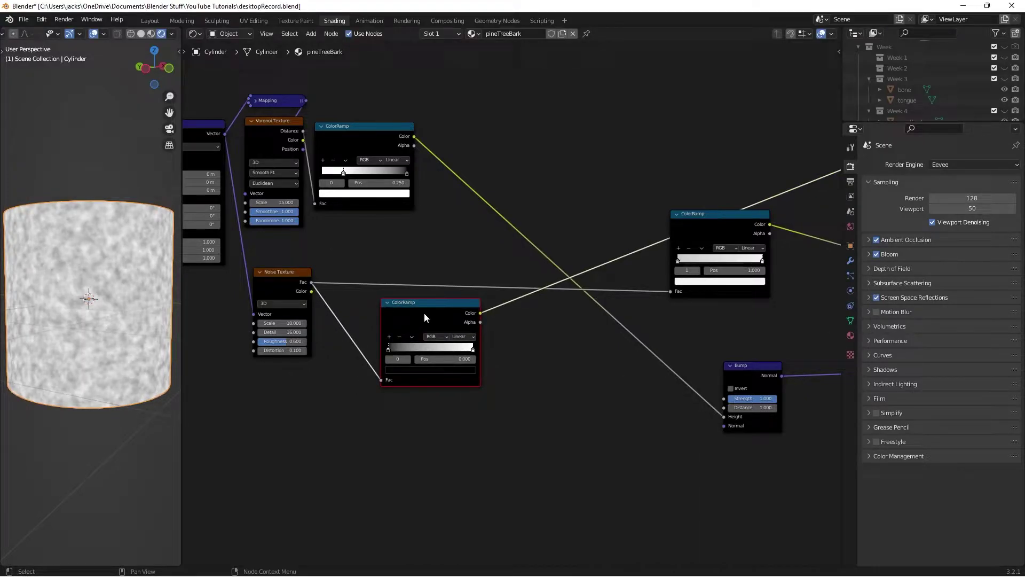
Lift the ramp's black stop brightness to 0.05 and save the file
{"action": "scroll", "coordinate": [427, 316], "scroll_direction": "up", "scroll_amount": 1}
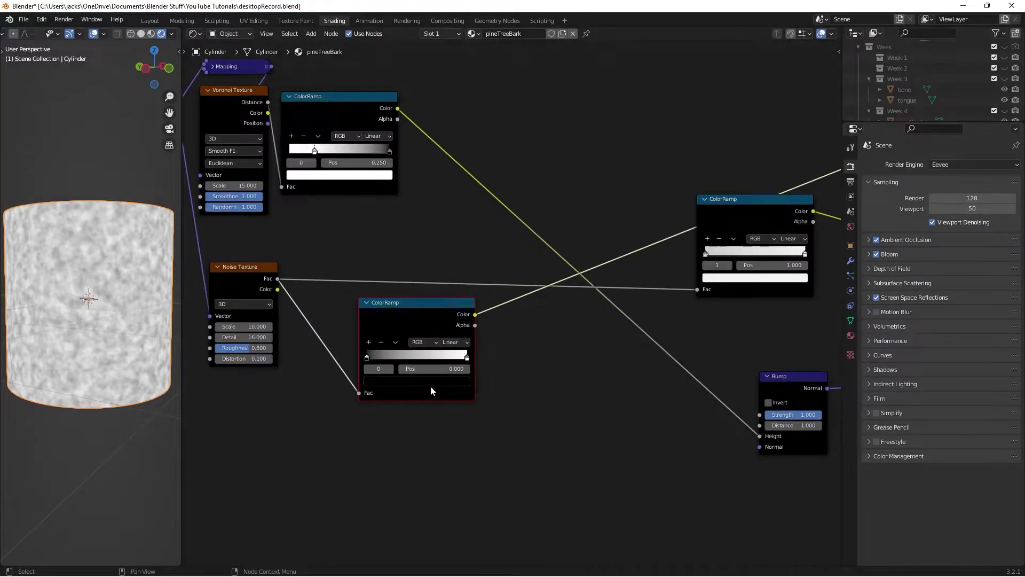
{"action": "left_click", "coordinate": [428, 385]}
{"action": "left_click", "coordinate": [418, 357]}
{"action": "type", "text": ".05"}
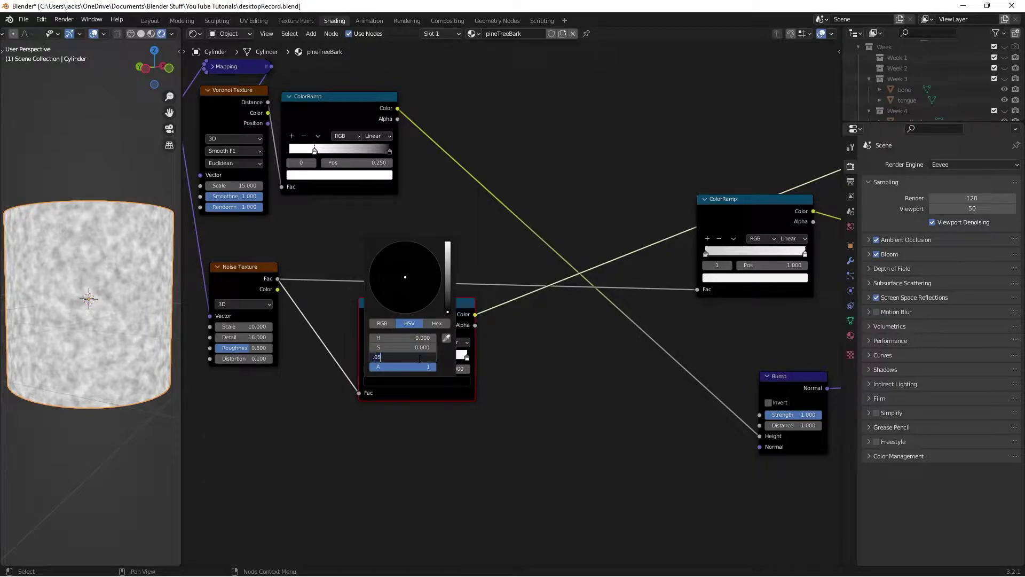
{"action": "key", "text": "Return"}
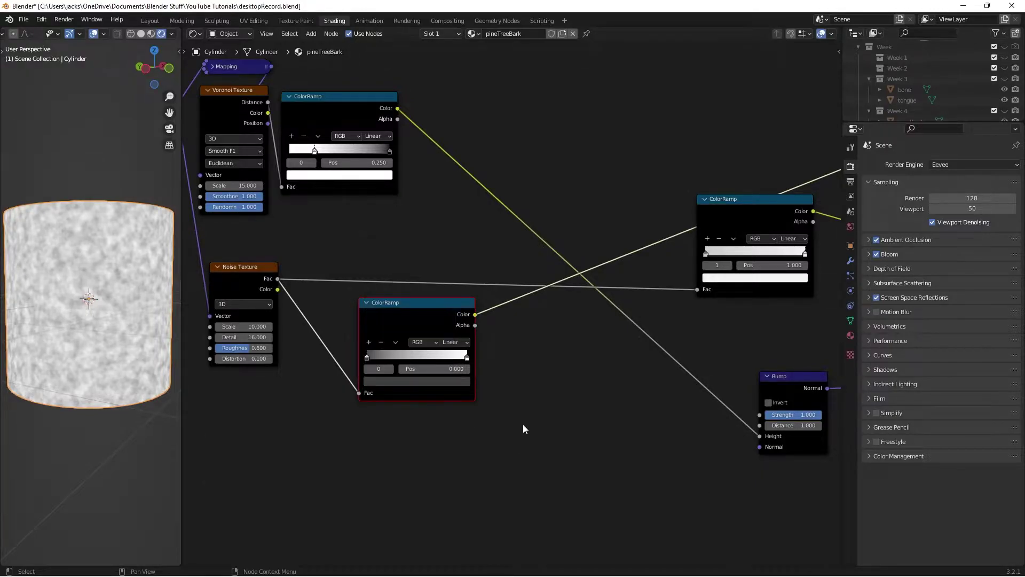
{"action": "key", "text": "ctrl+s"}
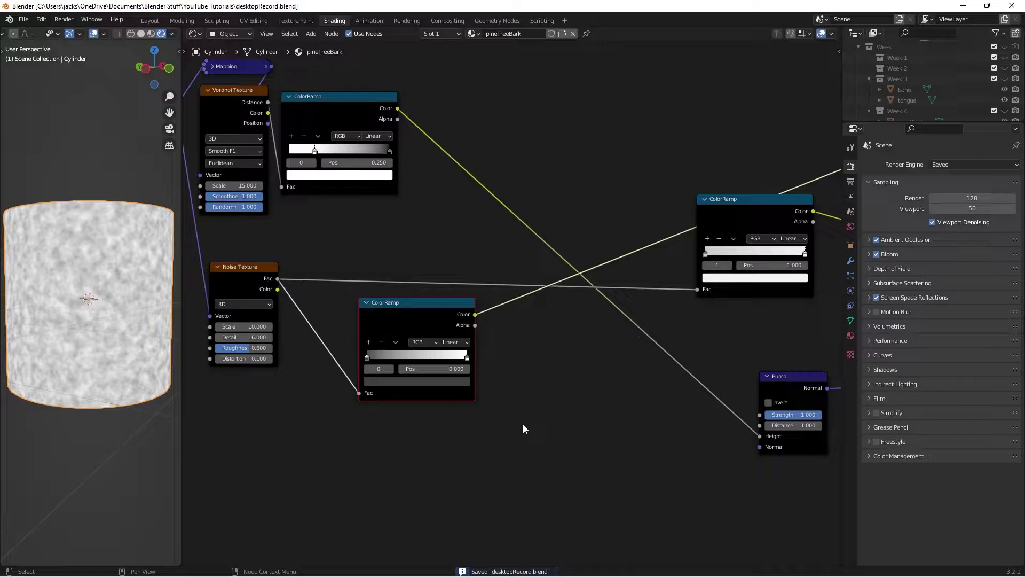
Drop a new Bump node onto the BSDF Normal link and arrange both Bump nodes
{"action": "key", "text": "shift+a"}
{"action": "left_click", "coordinate": [574, 356]}
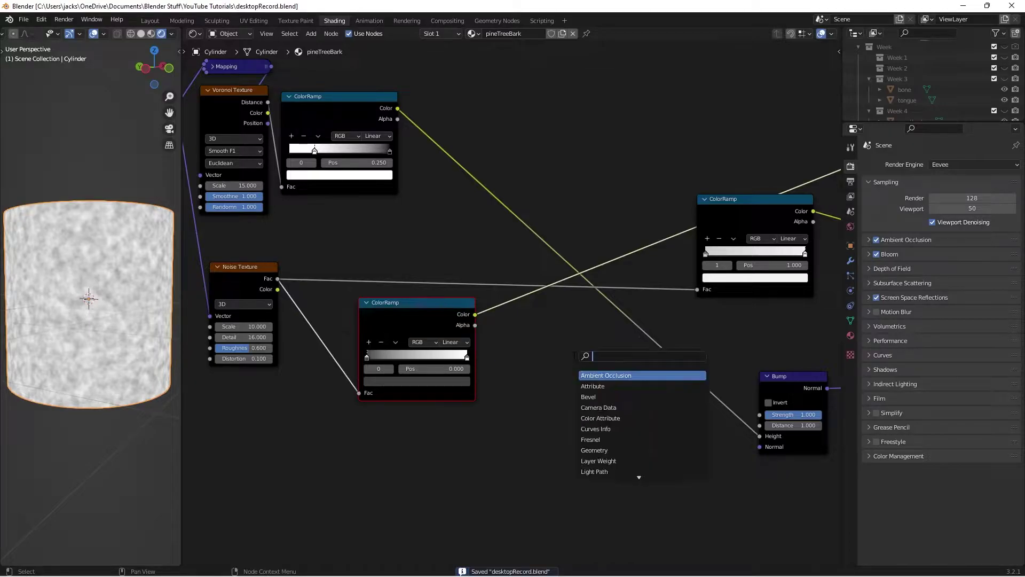
{"action": "type", "text": "bump"}
{"action": "key", "text": "Return"}
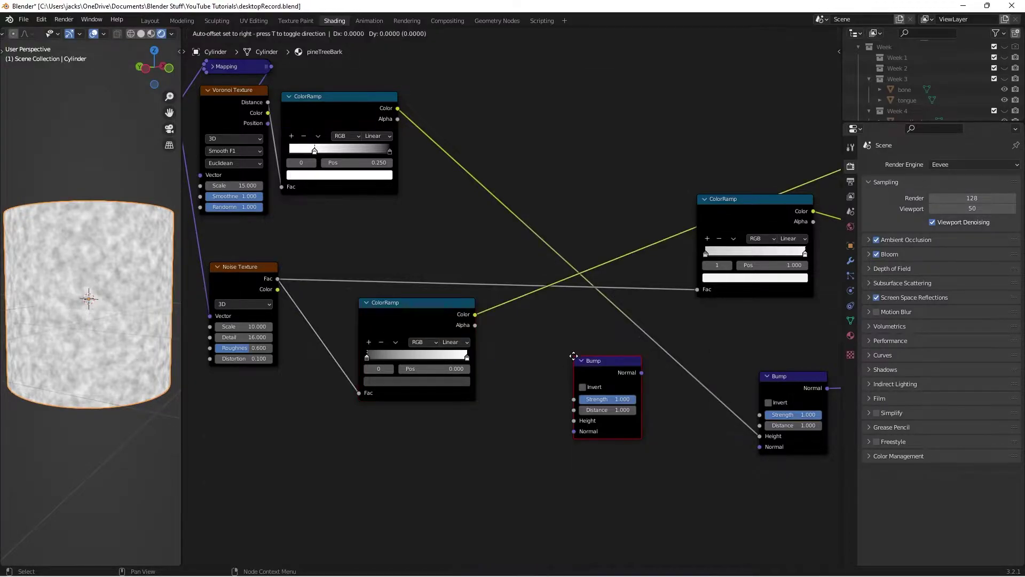
{"action": "scroll", "coordinate": [648, 350], "scroll_direction": "down", "scroll_amount": 2}
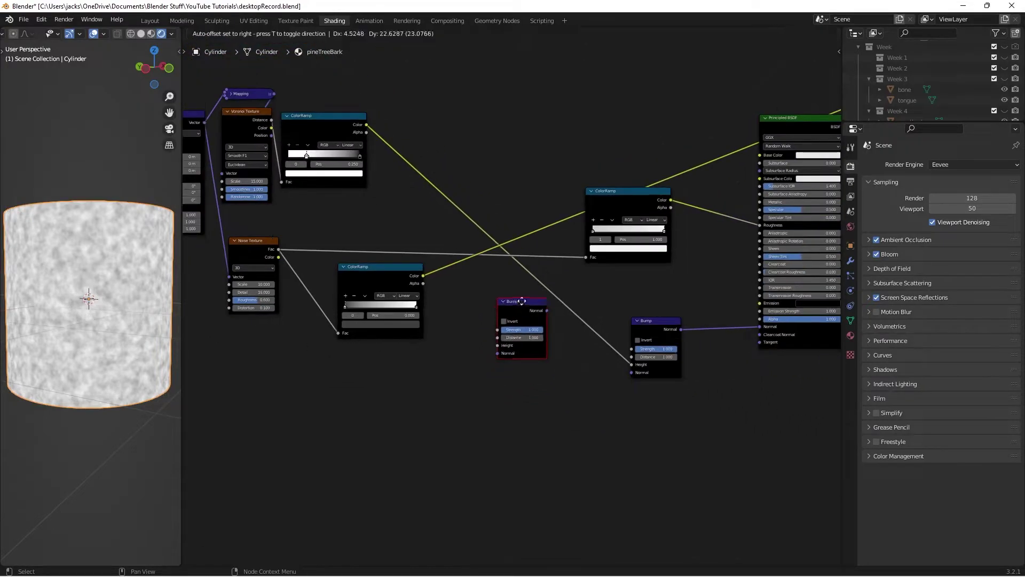
{"action": "left_click", "coordinate": [737, 277]}
{"action": "left_click_drag", "start_coordinate": [660, 333], "coordinate": [610, 341]}
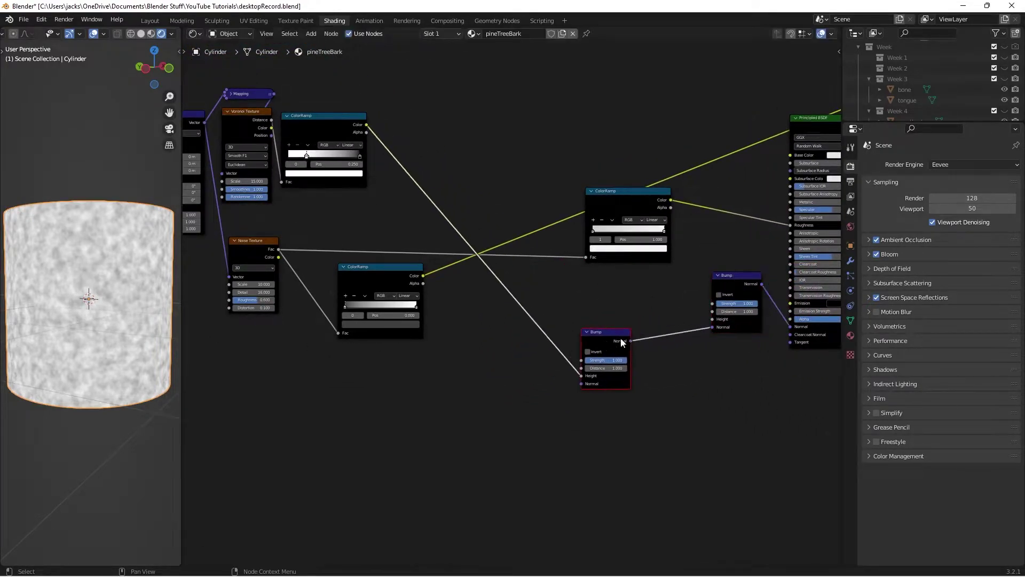
{"action": "left_click_drag", "start_coordinate": [732, 286], "coordinate": [703, 299]}
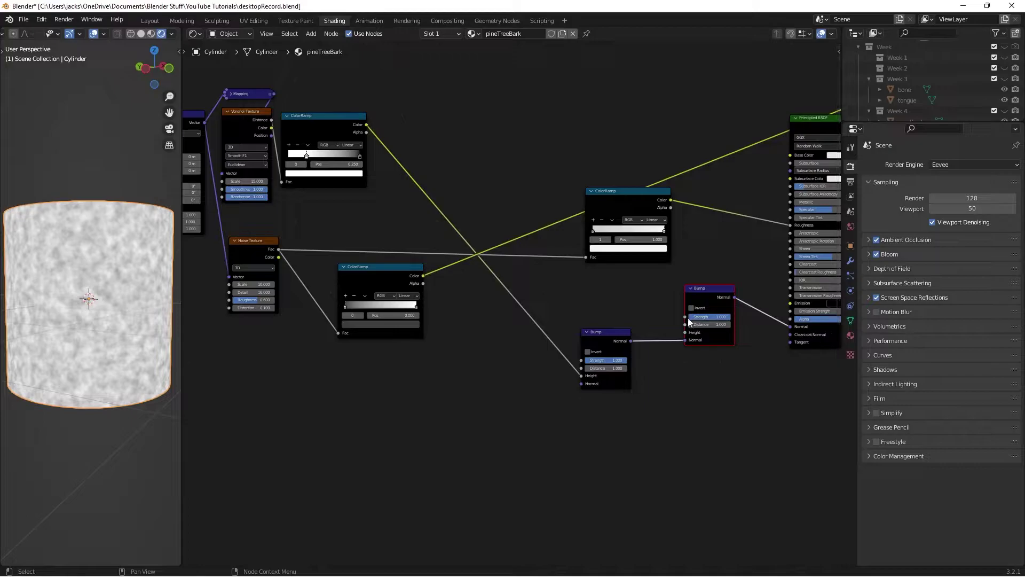
Connect the noise ColorRamp's Color to the new Bump's Height and save
{"action": "scroll", "coordinate": [709, 305], "scroll_direction": "up", "scroll_amount": 1}
{"action": "scroll", "coordinate": [507, 303], "scroll_direction": "up", "scroll_amount": 1}
{"action": "left_click_drag", "start_coordinate": [361, 268], "coordinate": [701, 344]}
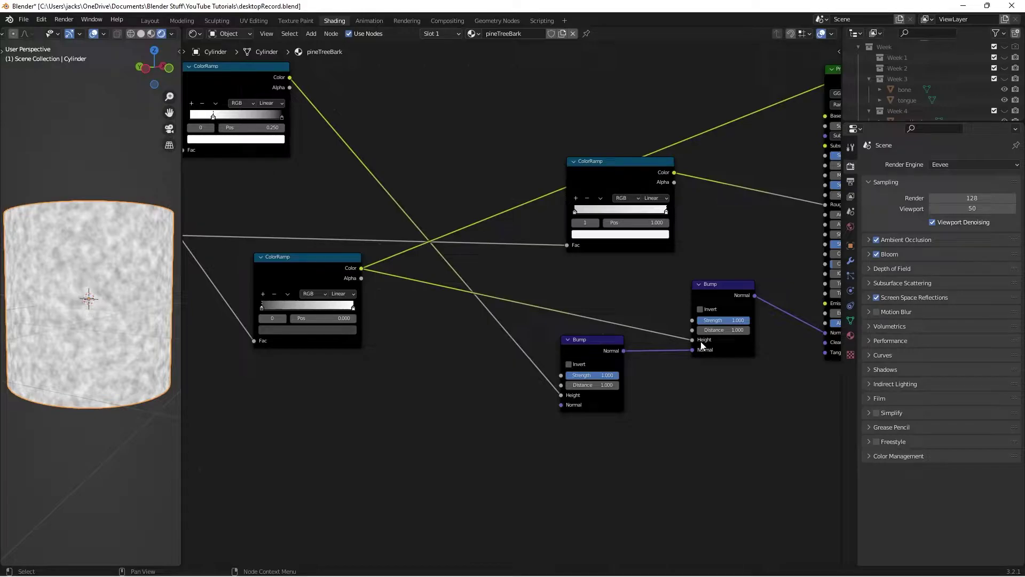
{"action": "middle_click_drag", "start_coordinate": [637, 377], "coordinate": [487, 338]}
{"action": "scroll", "coordinate": [487, 339], "scroll_direction": "up", "scroll_amount": 2}
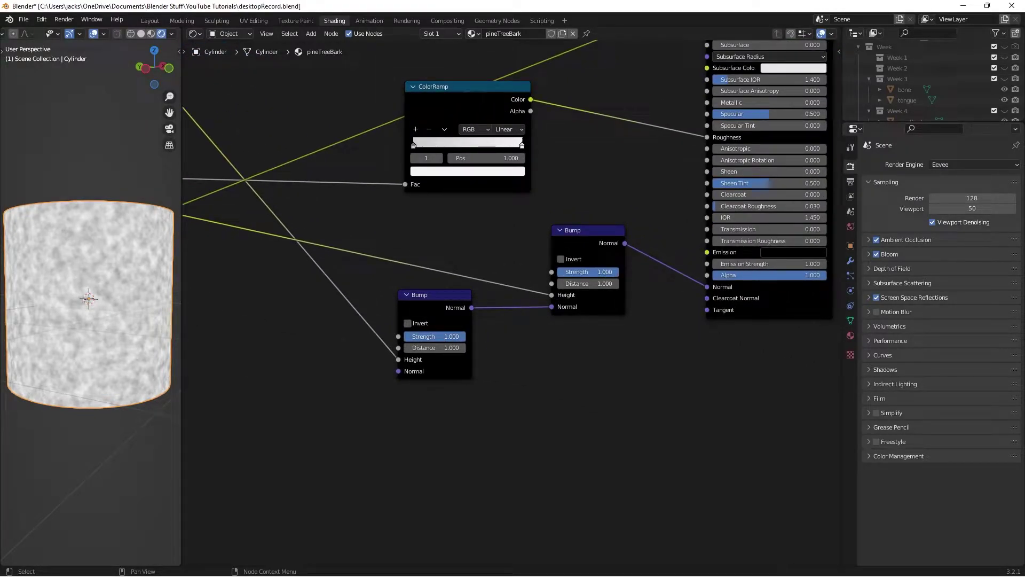
{"action": "scroll", "coordinate": [512, 288], "scroll_direction": "down", "scroll_amount": 3}
{"action": "middle_click_drag", "start_coordinate": [454, 270], "coordinate": [554, 341]}
{"action": "key", "text": "ctrl+s"}
{"action": "scroll", "coordinate": [539, 280], "scroll_direction": "down", "scroll_amount": 3}
{"action": "scroll", "coordinate": [550, 291], "scroll_direction": "down", "scroll_amount": 2}
Pan to the left of the tree and box-select Texture Coordinate, Mapping, Voronoi and ColorRamp
{"action": "scroll", "coordinate": [554, 342], "scroll_direction": "up", "scroll_amount": 3}
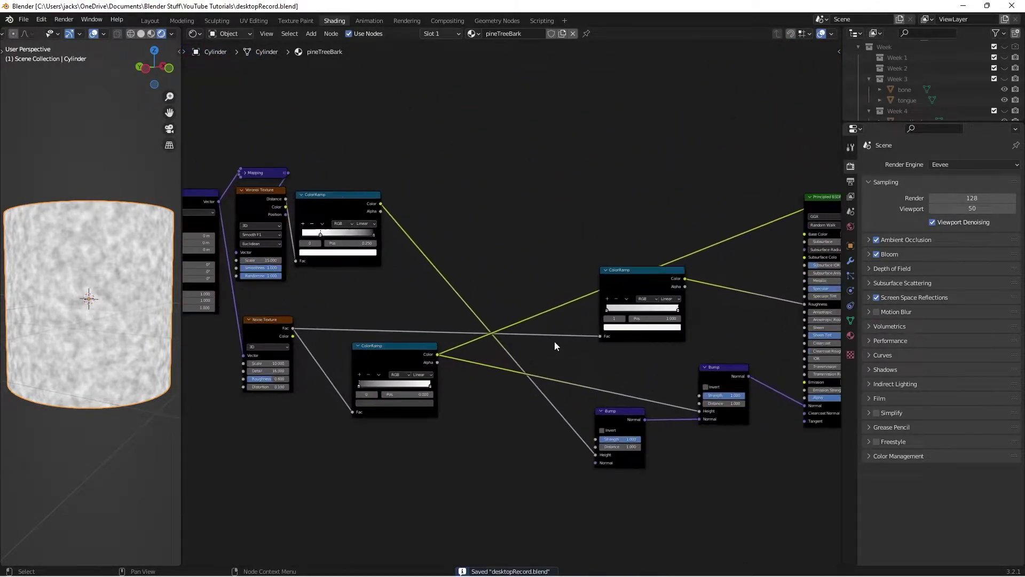
{"action": "middle_click_drag", "start_coordinate": [533, 288], "coordinate": [544, 304]}
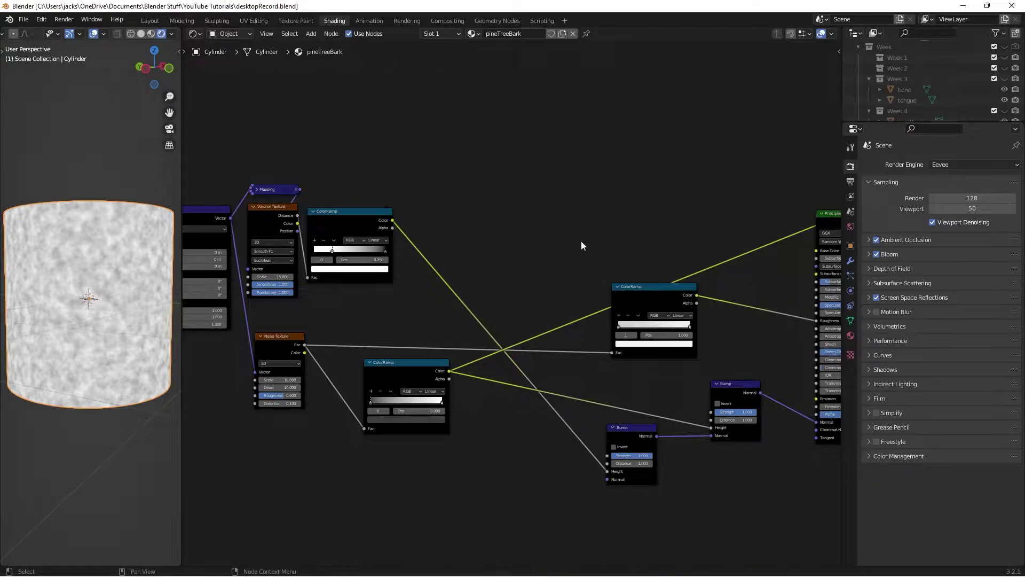
{"action": "scroll", "coordinate": [599, 281], "scroll_direction": "down", "scroll_amount": 2}
{"action": "middle_click_drag", "start_coordinate": [600, 281], "coordinate": [541, 256]}
{"action": "scroll", "coordinate": [562, 298], "scroll_direction": "up", "scroll_amount": 1}
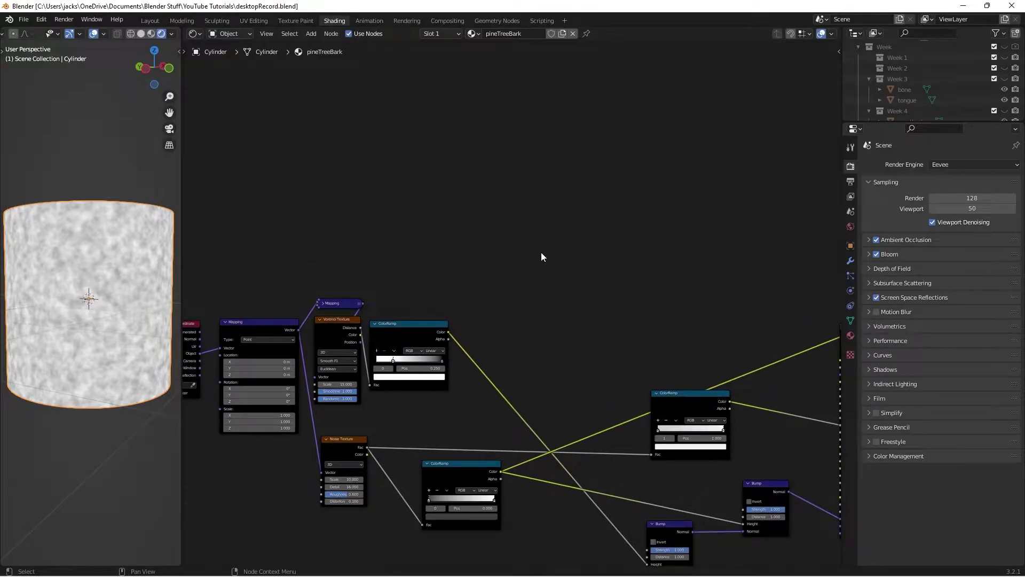
{"action": "mouse_move", "coordinate": [541, 252]}
{"action": "middle_mouse_down"}
{"action": "mouse_move", "coordinate": [534, 234]}
{"action": "mouse_move", "coordinate": [530, 245]}
{"action": "middle_mouse_up"}
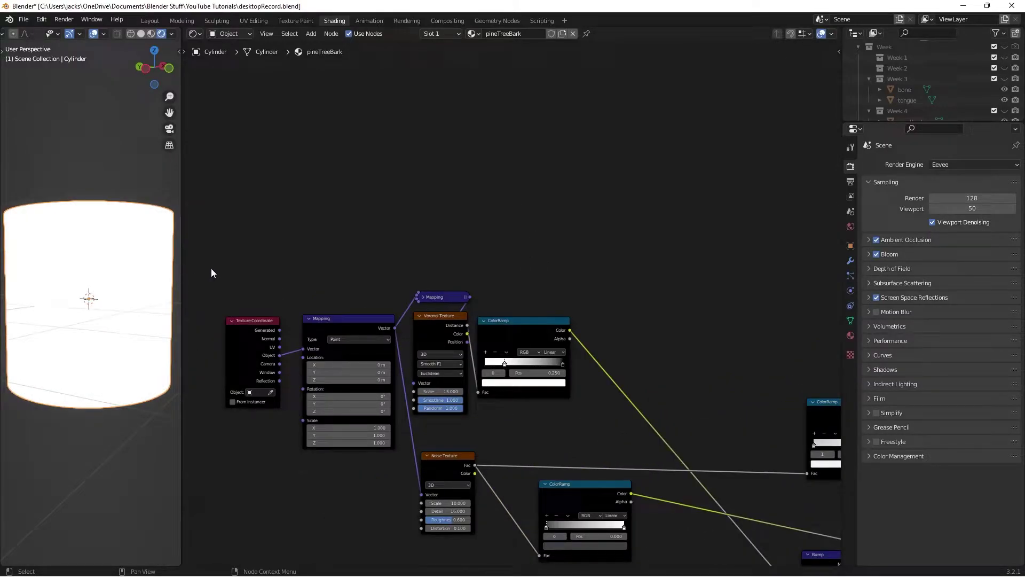
{"action": "left_click_drag", "start_coordinate": [210, 268], "coordinate": [634, 418]}
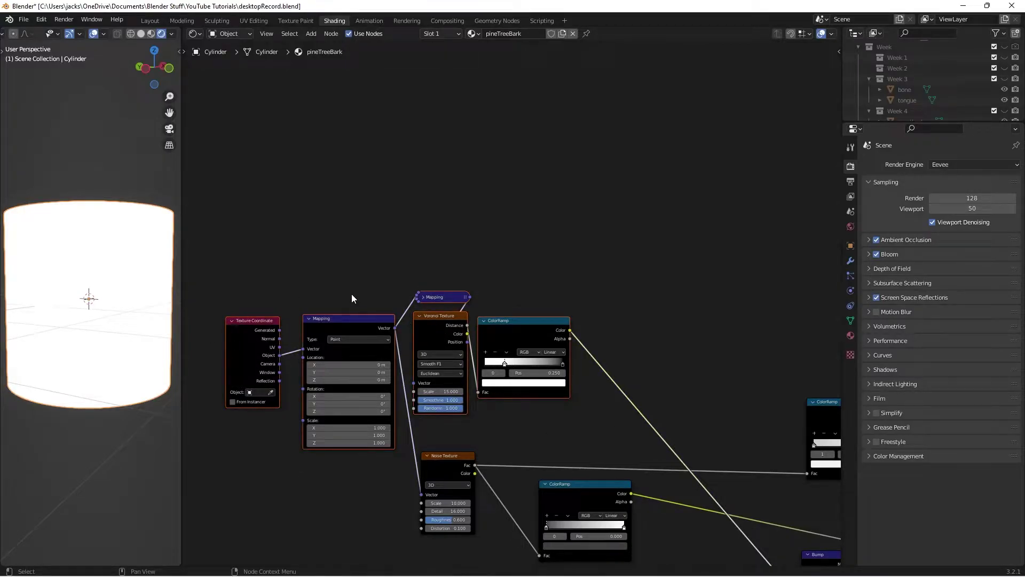
Duplicate the texture chain above the original, preview the copied ColorRamp, and save
{"action": "key", "text": "shift+d"}
{"action": "left_click", "coordinate": [542, 29]}
{"action": "middle_click_drag", "start_coordinate": [541, 37], "coordinate": [544, 43]}
{"action": "middle_click_drag", "start_coordinate": [548, 201], "coordinate": [569, 335]}
{"action": "left_click", "coordinate": [608, 320]}
{"action": "middle_click_drag", "start_coordinate": [649, 307], "coordinate": [561, 345]}
{"action": "left_click", "coordinate": [511, 236], "text": "ctrl+shift"}
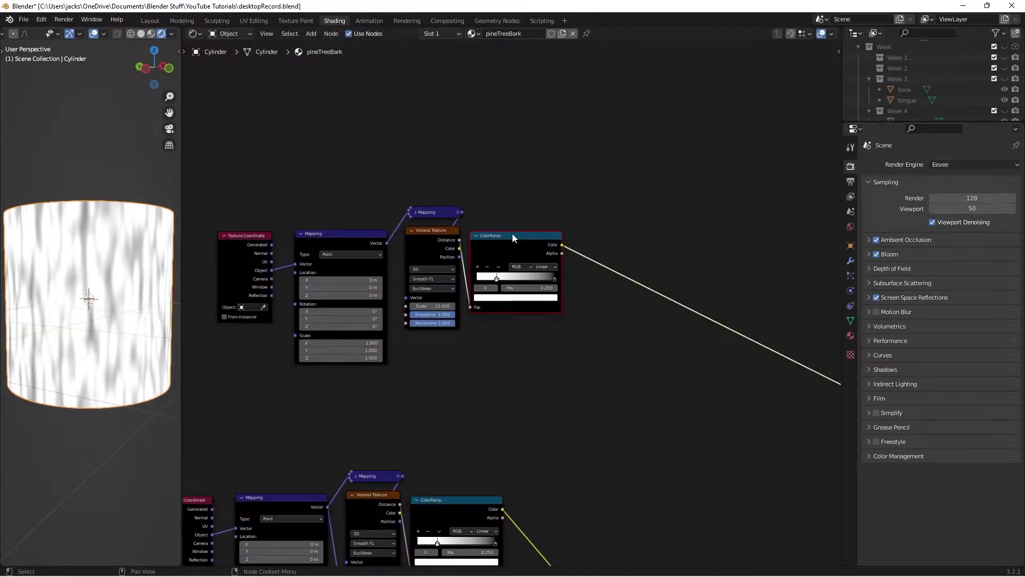
{"action": "key", "text": "ctrl+s"}
Move the five upper nodes higher up the editor
{"action": "middle_click_drag", "start_coordinate": [629, 272], "coordinate": [548, 245]}
{"action": "scroll", "coordinate": [504, 300], "scroll_direction": "up", "scroll_amount": 2}
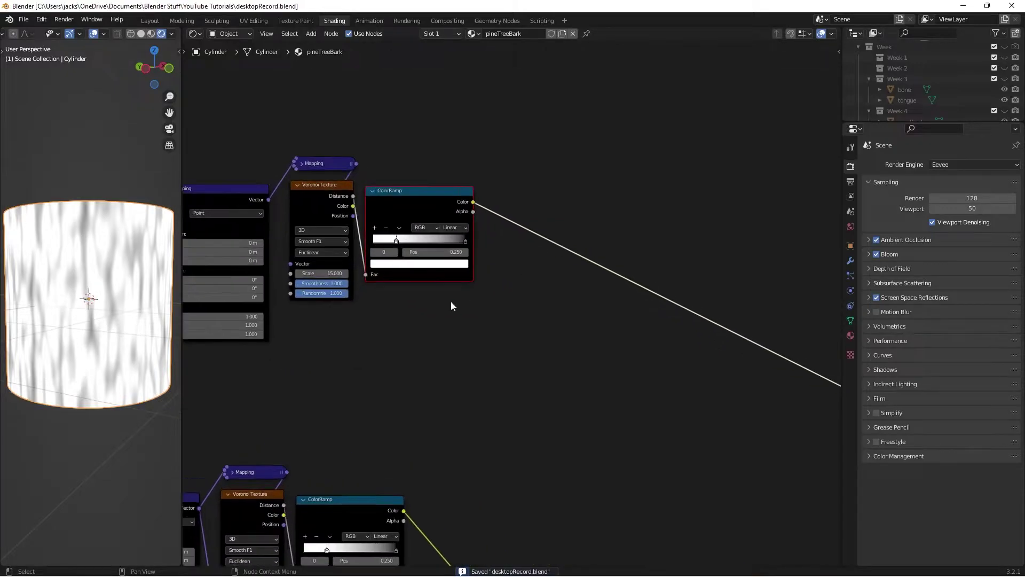
{"action": "scroll", "coordinate": [447, 301], "scroll_direction": "down", "scroll_amount": 3}
{"action": "middle_click_drag", "start_coordinate": [430, 292], "coordinate": [462, 298]}
{"action": "left_click_drag", "start_coordinate": [187, 166], "coordinate": [486, 296]}
{"action": "key", "text": "g"}
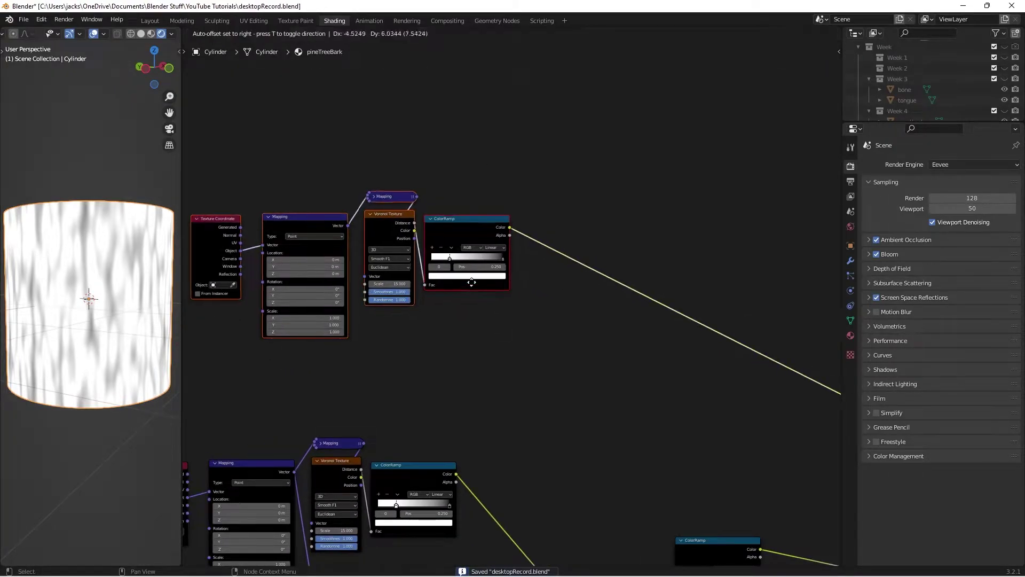
{"action": "left_click", "coordinate": [476, 219]}
{"action": "left_click", "coordinate": [518, 327]}
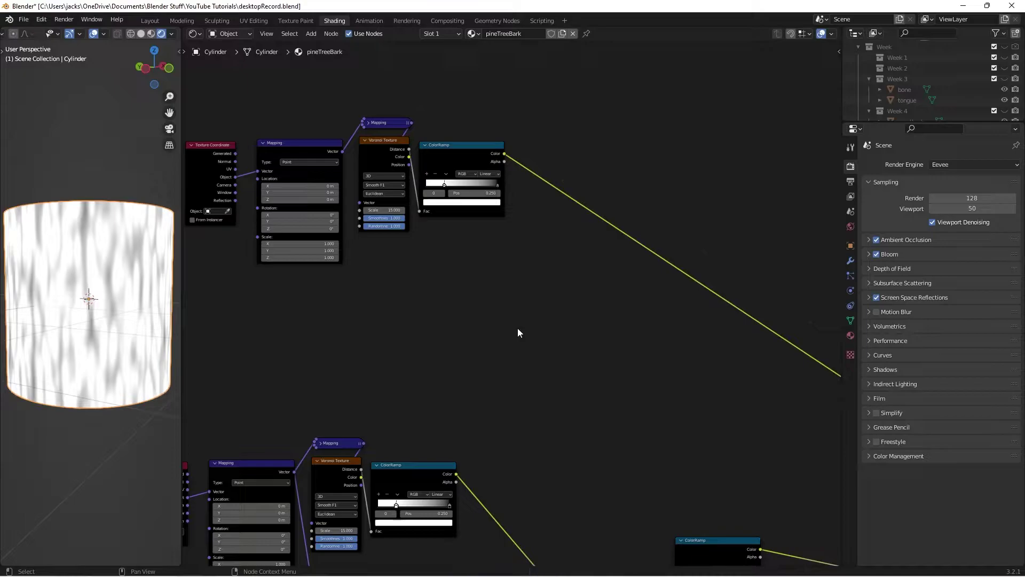
Add another Noise Texture fed by the Mapping node's Vector
{"action": "key", "text": "shift+a"}
{"action": "left_click", "coordinate": [556, 401]}
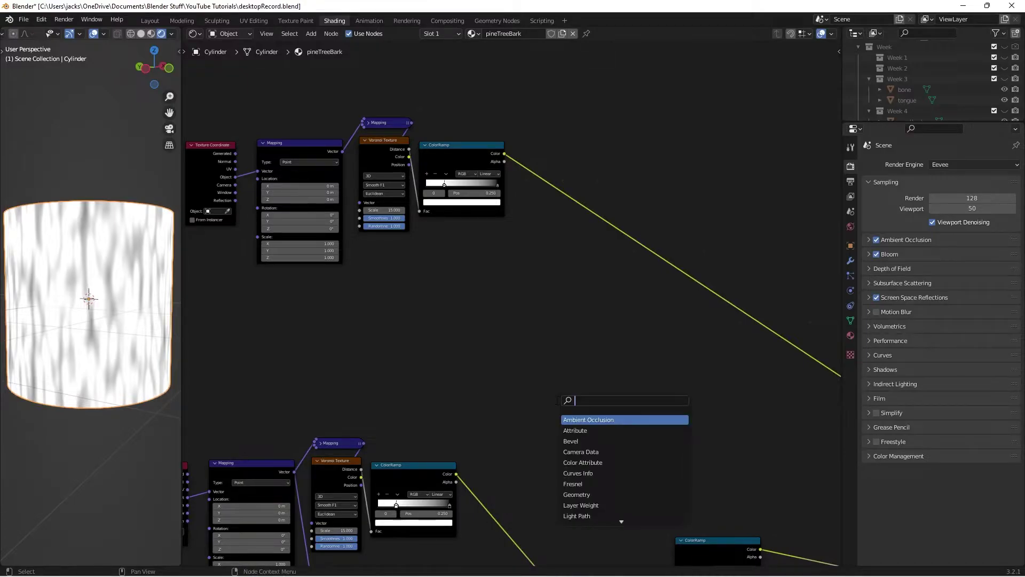
{"action": "type", "text": "noi"}
{"action": "left_click", "coordinate": [581, 430]}
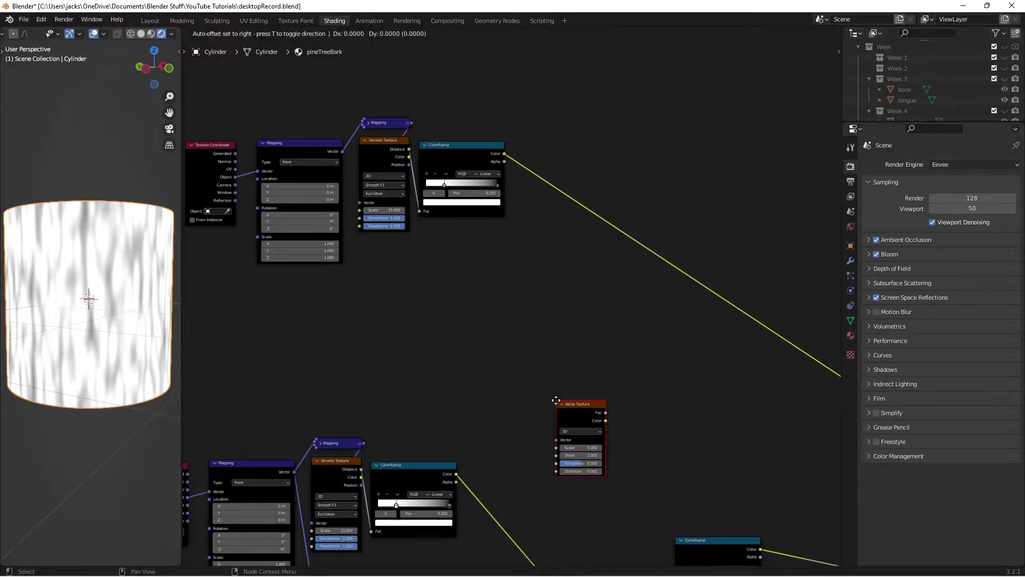
{"action": "left_click", "coordinate": [392, 282]}
{"action": "scroll", "coordinate": [480, 277], "scroll_direction": "up", "scroll_amount": 1}
{"action": "middle_click_drag", "start_coordinate": [481, 273], "coordinate": [506, 289]}
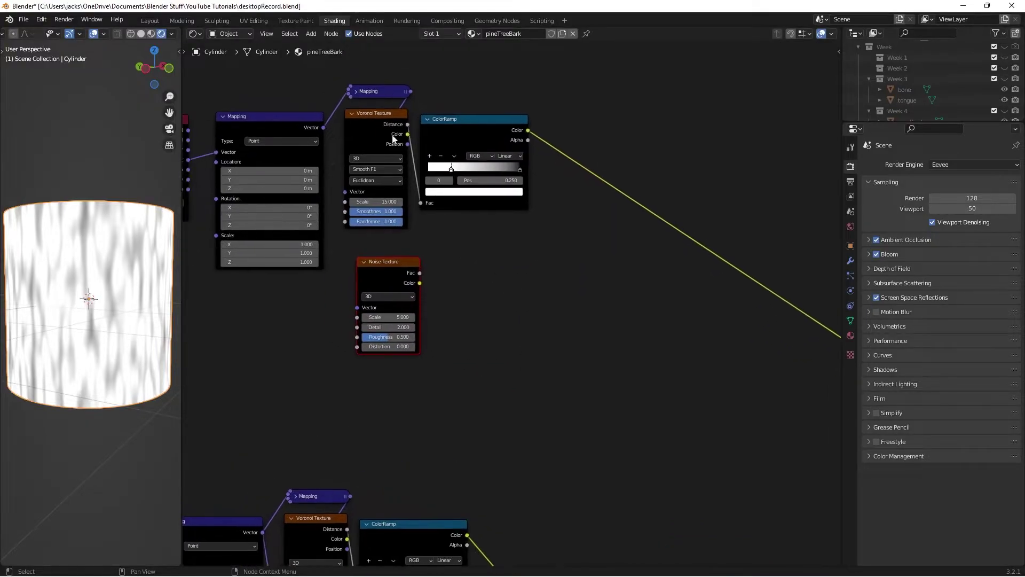
{"action": "left_click_drag", "start_coordinate": [329, 127], "coordinate": [357, 308]}
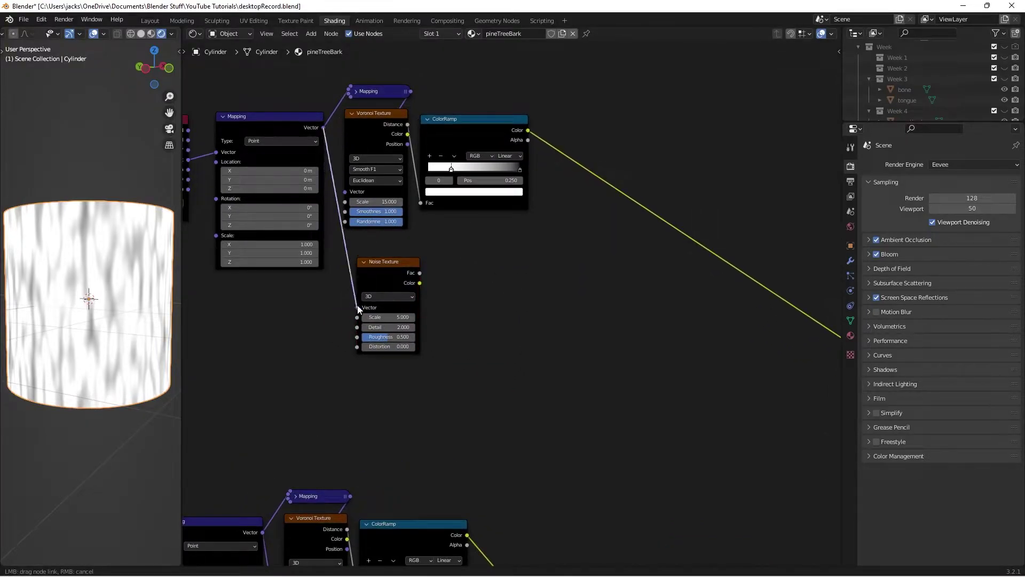
{"action": "scroll", "coordinate": [600, 331], "scroll_direction": "down", "scroll_amount": 1}
{"action": "scroll", "coordinate": [600, 326], "scroll_direction": "down", "scroll_amount": 1}
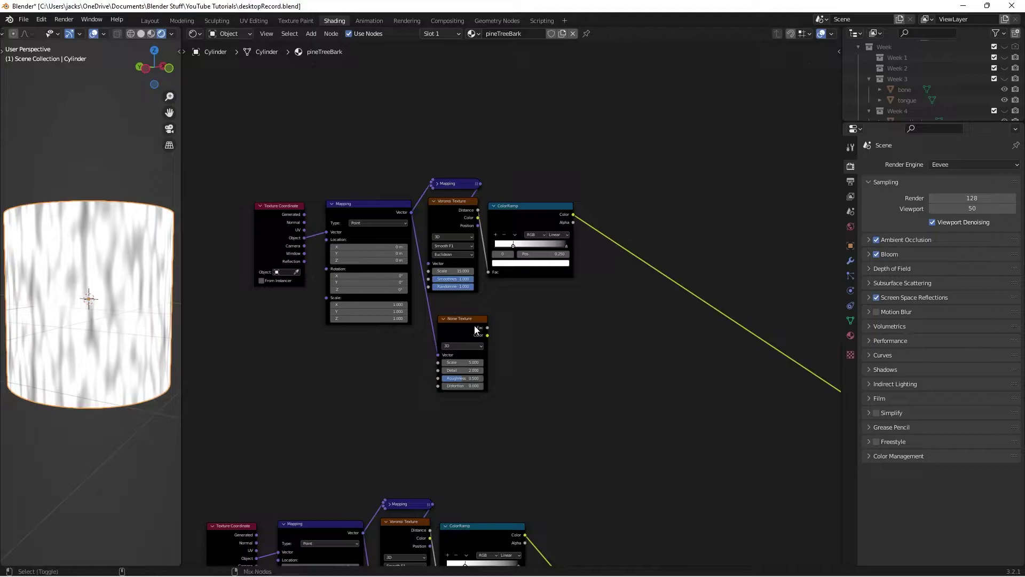
Preview the new Noise Texture and set its Detail to 16
{"action": "left_click", "coordinate": [462, 342], "text": "ctrl+shift"}
{"action": "scroll", "coordinate": [553, 364], "scroll_direction": "up", "scroll_amount": 1}
{"action": "left_click", "coordinate": [439, 397]}
{"action": "type", "text": "16"}
{"action": "key", "text": "Return"}
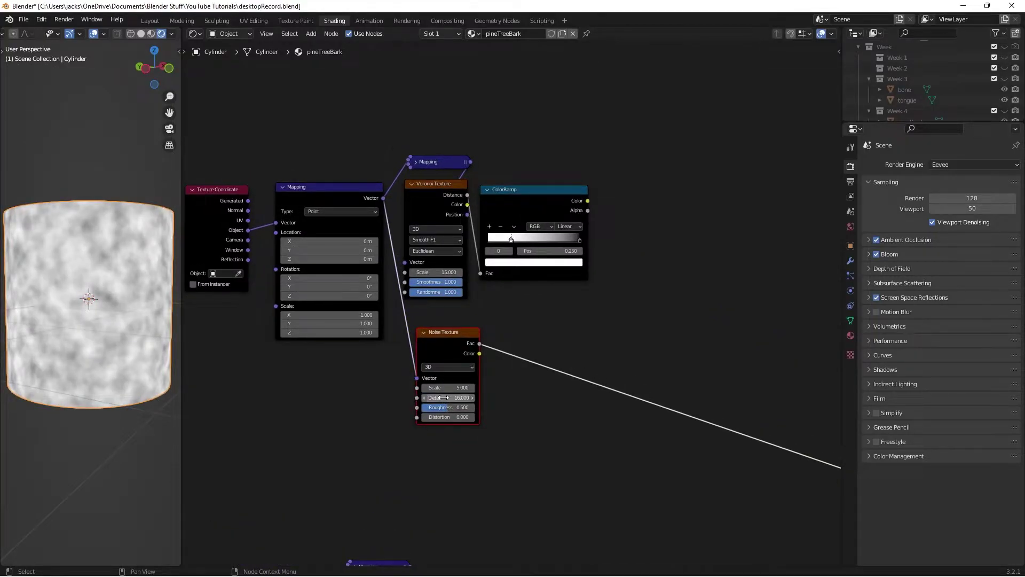
{"action": "left_click_drag", "start_coordinate": [450, 348], "coordinate": [441, 345]}
Add a ColorRamp wired to the Noise Texture's Fac beside it
{"action": "key", "text": "shift+a"}
{"action": "left_click", "coordinate": [517, 343]}
{"action": "type", "text": "ramp"}
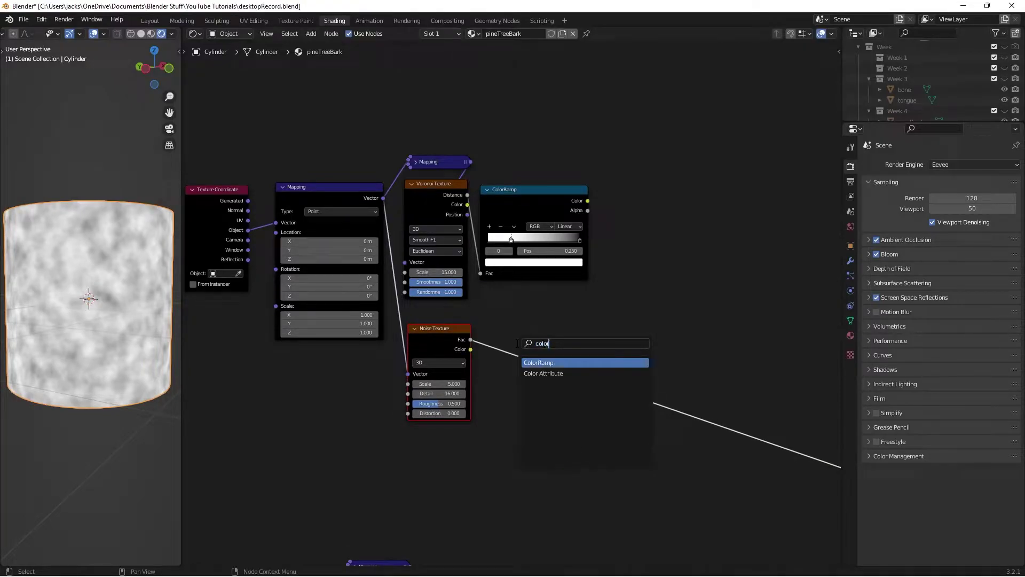
{"action": "key", "text": "Return"}
{"action": "left_click", "coordinate": [517, 342]}
{"action": "left_click_drag", "start_coordinate": [547, 354], "coordinate": [540, 339]}
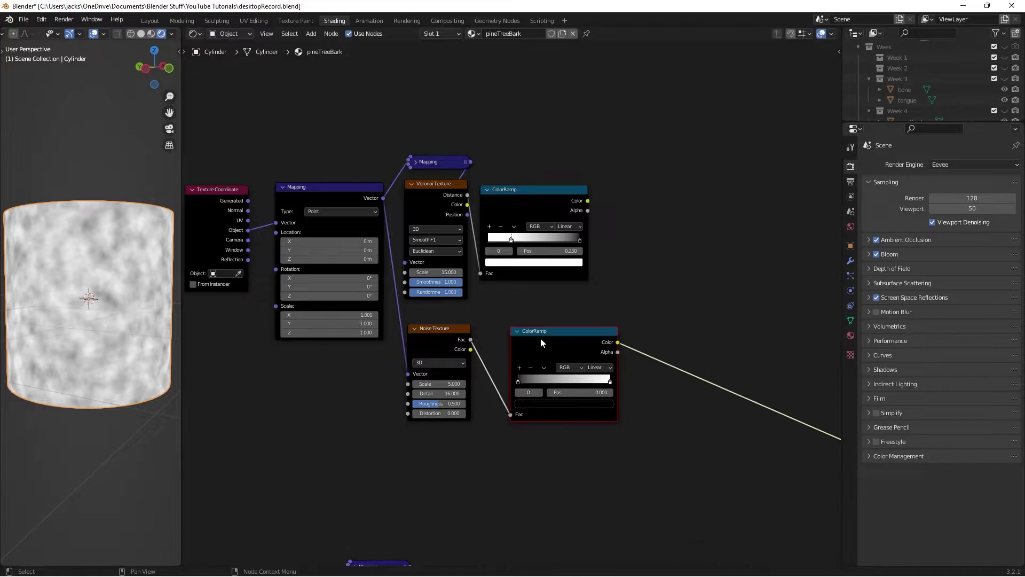
Move the ColorRamp's white stop to position 0.565
{"action": "left_click", "coordinate": [610, 381]}
{"action": "left_click", "coordinate": [579, 392]}
{"action": "type", "text": "0.565"}
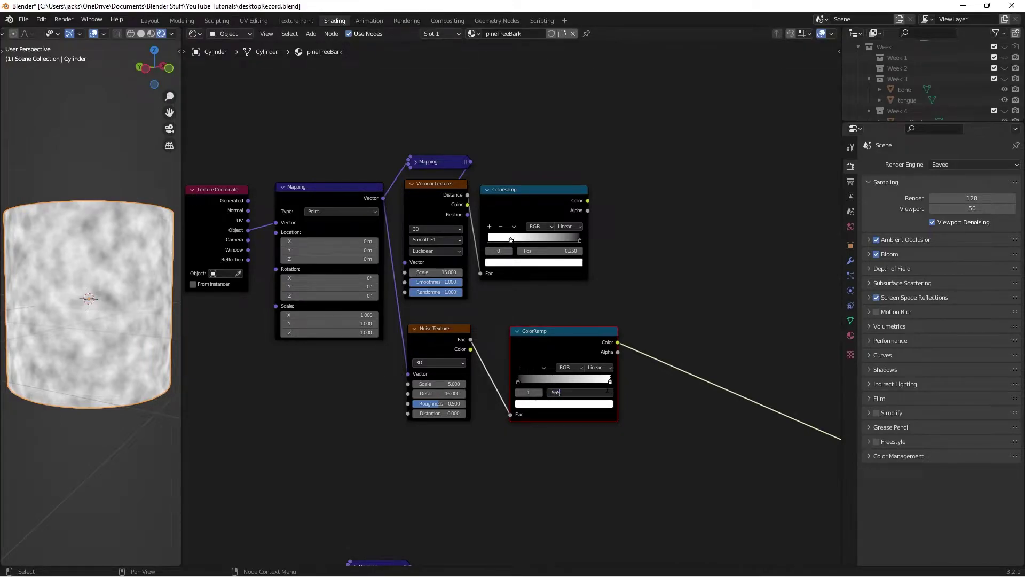
{"action": "key", "text": "Return"}
Tidy the Noise Texture and ColorRamp, save, and box-select the two nodes
{"action": "left_click", "coordinate": [558, 322]}
{"action": "left_click_drag", "start_coordinate": [543, 340], "coordinate": [519, 326]}
{"action": "left_click_drag", "start_coordinate": [452, 330], "coordinate": [455, 322]}
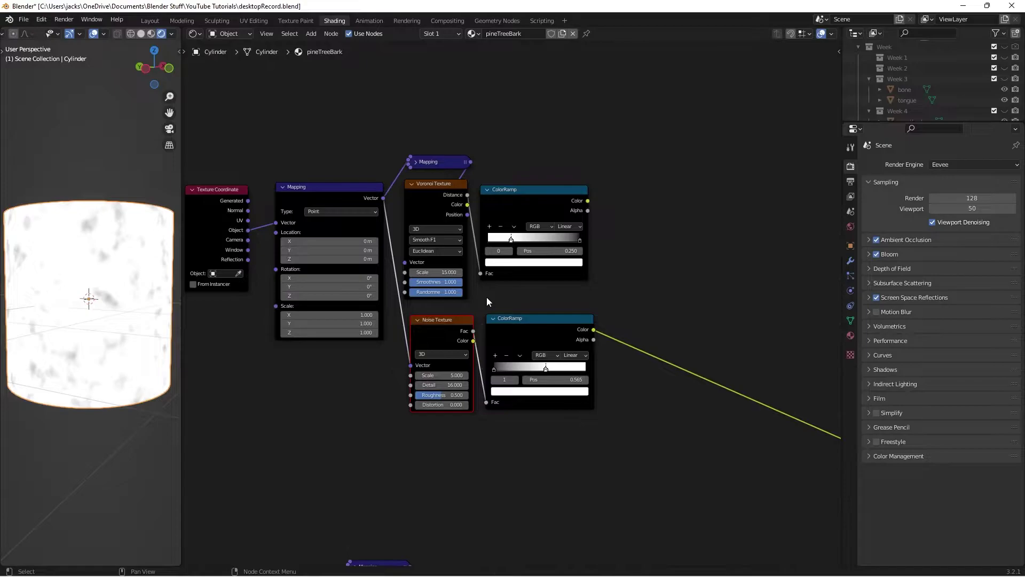
{"action": "key", "text": "ctrl+s"}
{"action": "middle_click_drag", "start_coordinate": [556, 327], "coordinate": [534, 258]}
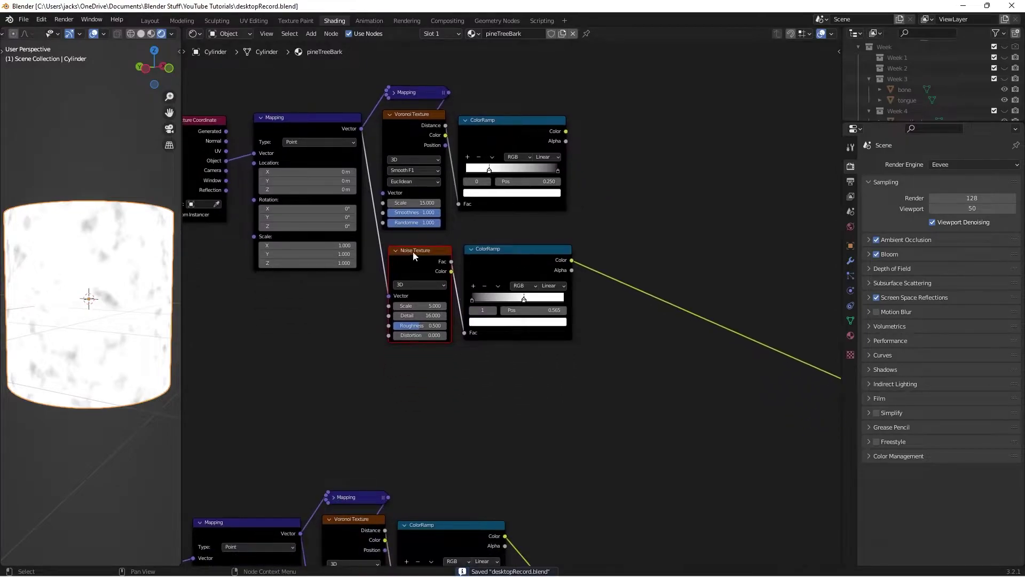
{"action": "left_click_drag", "start_coordinate": [399, 236], "coordinate": [554, 302]}
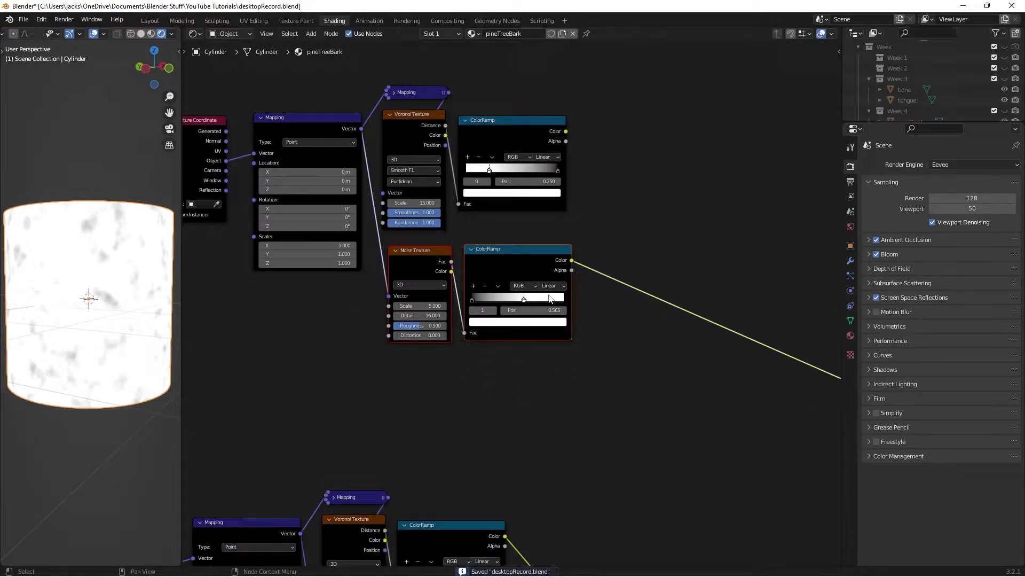
Duplicate the noise texture and ColorRamp pair below the originals and preview it on the cylinder
{"action": "key", "text": "shift+d"}
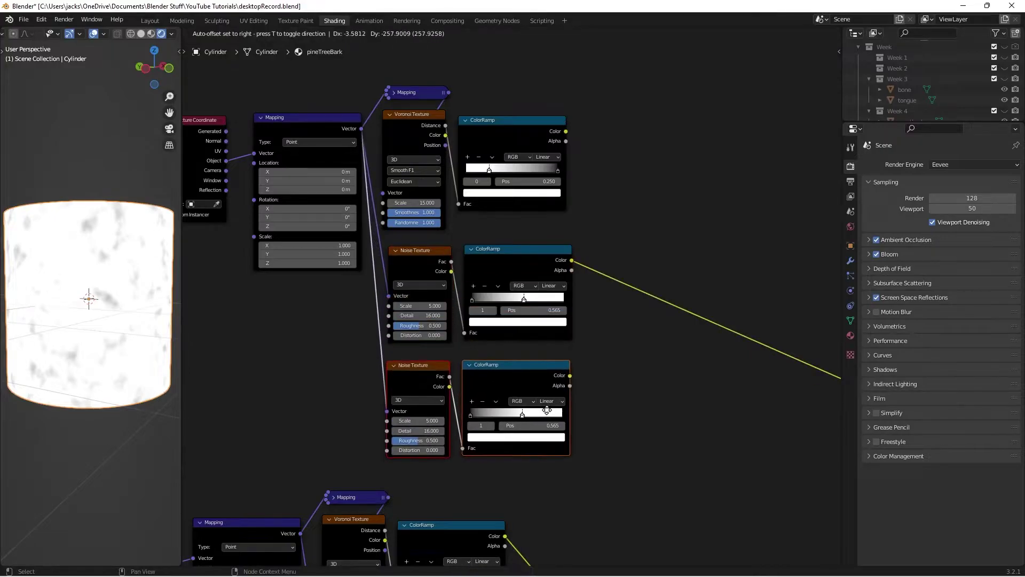
{"action": "left_click", "coordinate": [544, 400]}
{"action": "scroll", "coordinate": [664, 394], "scroll_direction": "up", "scroll_amount": 2}
{"action": "middle_click_drag", "start_coordinate": [661, 393], "coordinate": [652, 354]}
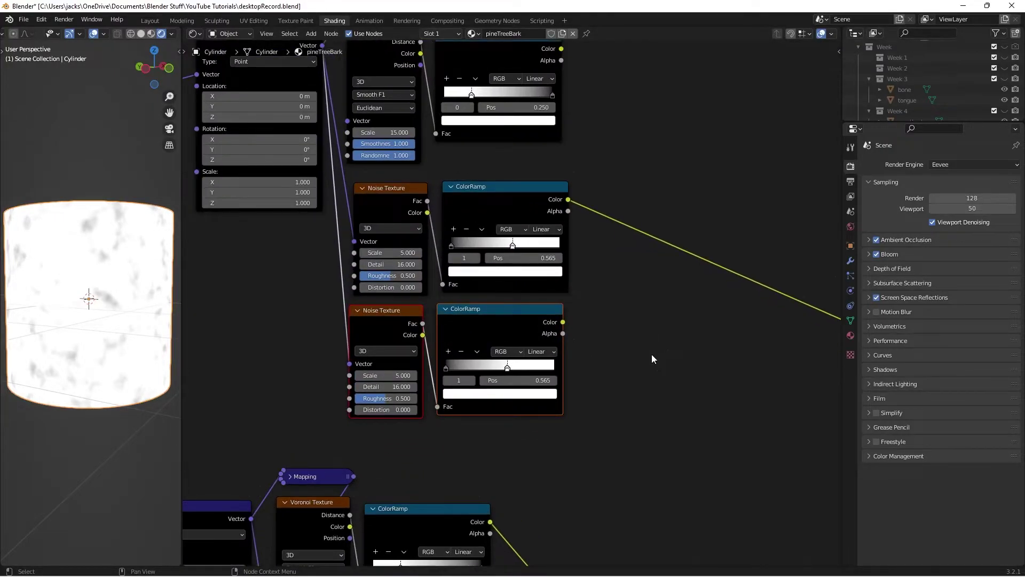
{"action": "left_click", "coordinate": [488, 319], "text": "ctrl+shift"}
Set the duplicated noise Scale to 15 and Roughness to 0.85
{"action": "left_click", "coordinate": [389, 375]}
{"action": "type", "text": "15"}
{"action": "key", "text": "Return"}
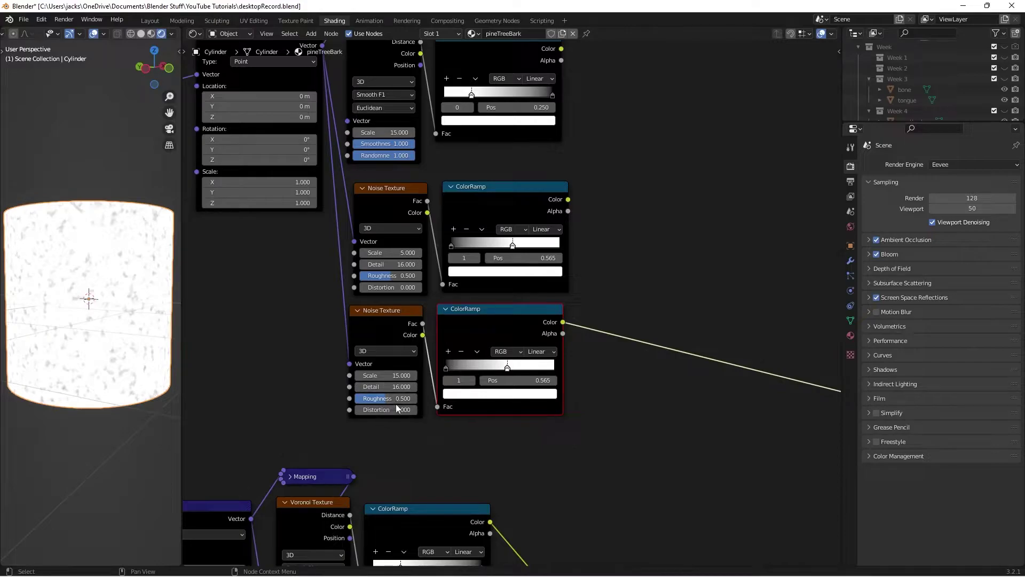
{"action": "left_click", "coordinate": [388, 398]}
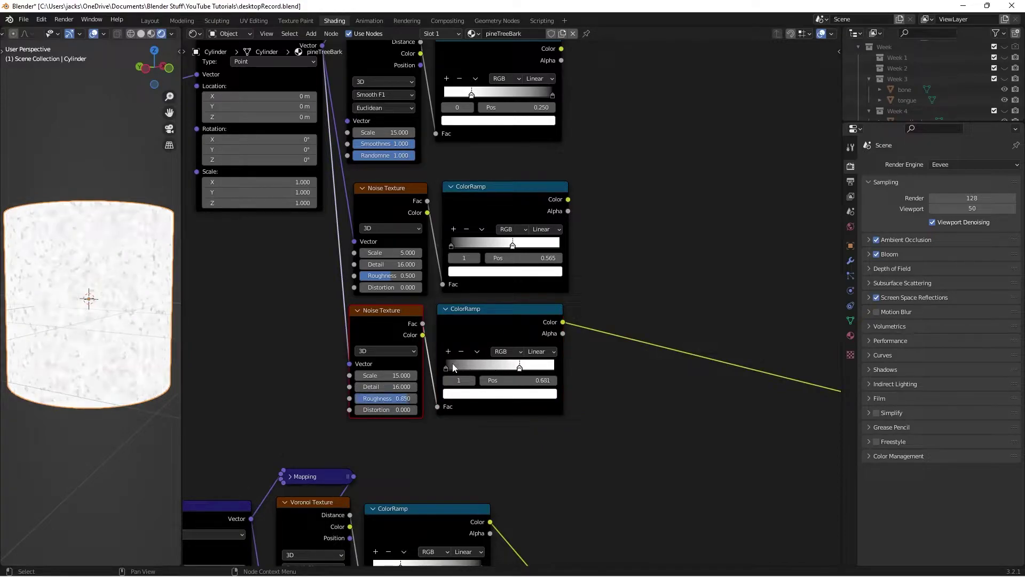
Tighten the lower ramp's black and white stops to 0.44 and 0.55
{"action": "left_click", "coordinate": [446, 368]}
{"action": "double_click", "coordinate": [492, 380]}
{"action": "key", "text": "BackSpace"}
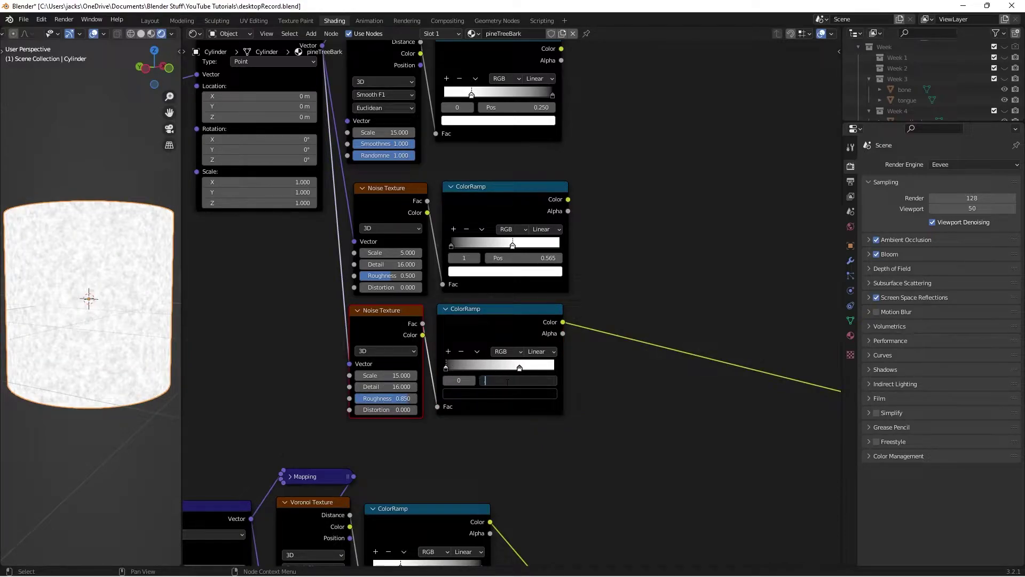
{"action": "type", "text": ".44"}
{"action": "key", "text": "Return"}
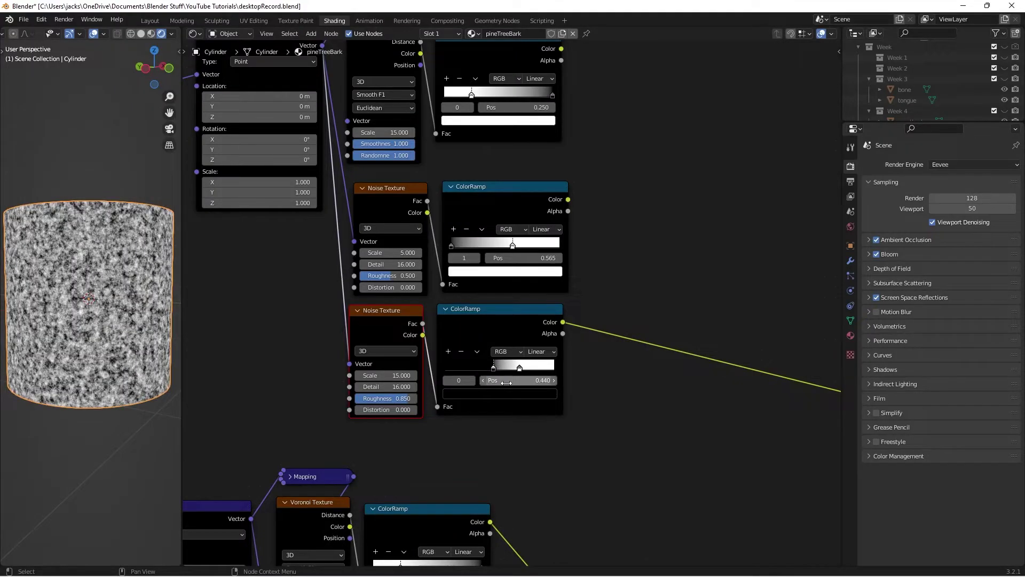
{"action": "left_click", "coordinate": [519, 367]}
{"action": "left_click", "coordinate": [512, 380]}
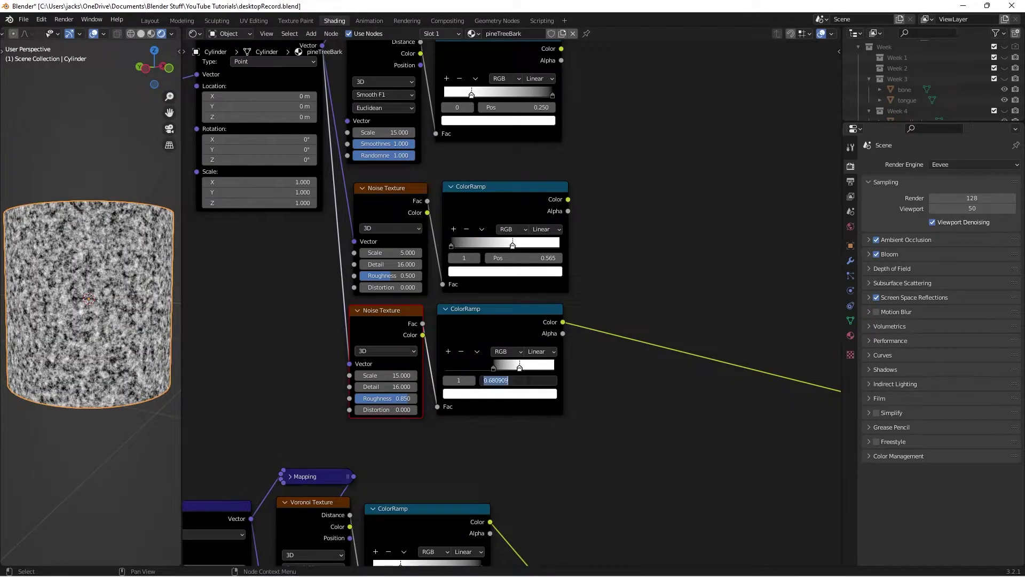
{"action": "type", "text": ".55"}
{"action": "key", "text": "Return"}
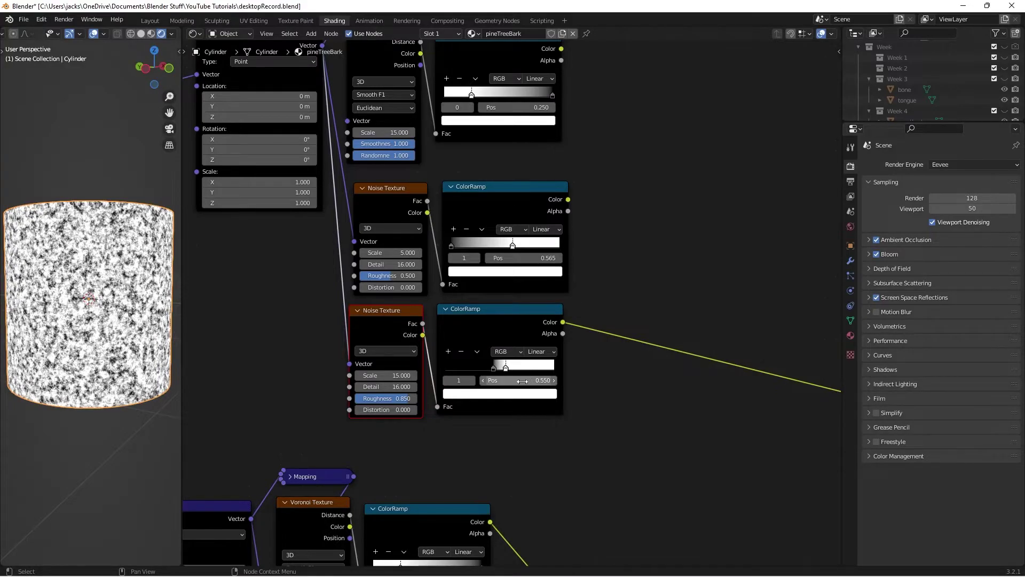
{"action": "scroll", "coordinate": [64, 274], "scroll_direction": "up", "scroll_amount": 3}
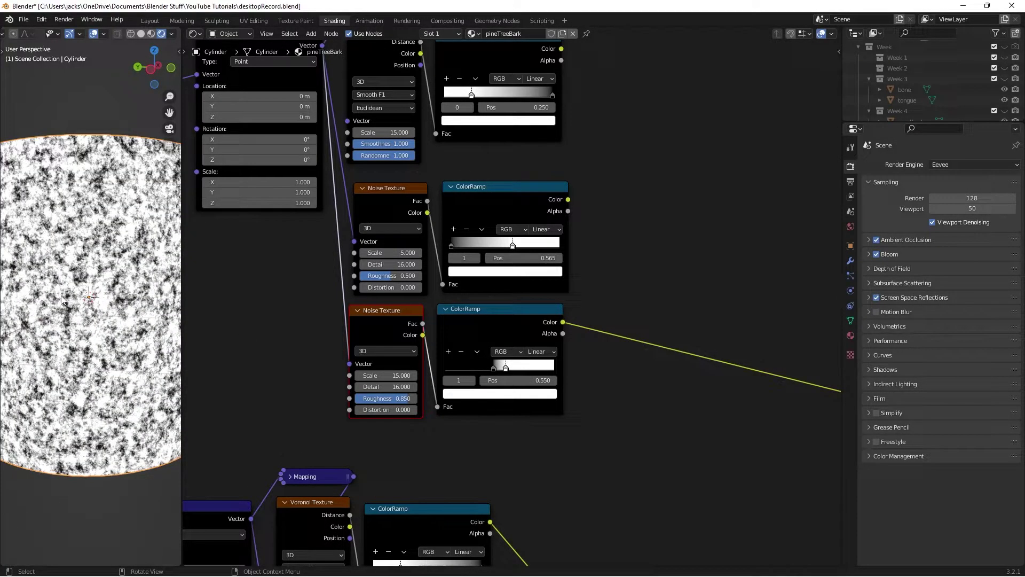
{"action": "scroll", "coordinate": [357, 312], "scroll_direction": "down", "scroll_amount": 1}
Compare the middle and lower ColorRamp previews, leaving the lower one previewed
{"action": "left_click", "coordinate": [485, 229]}
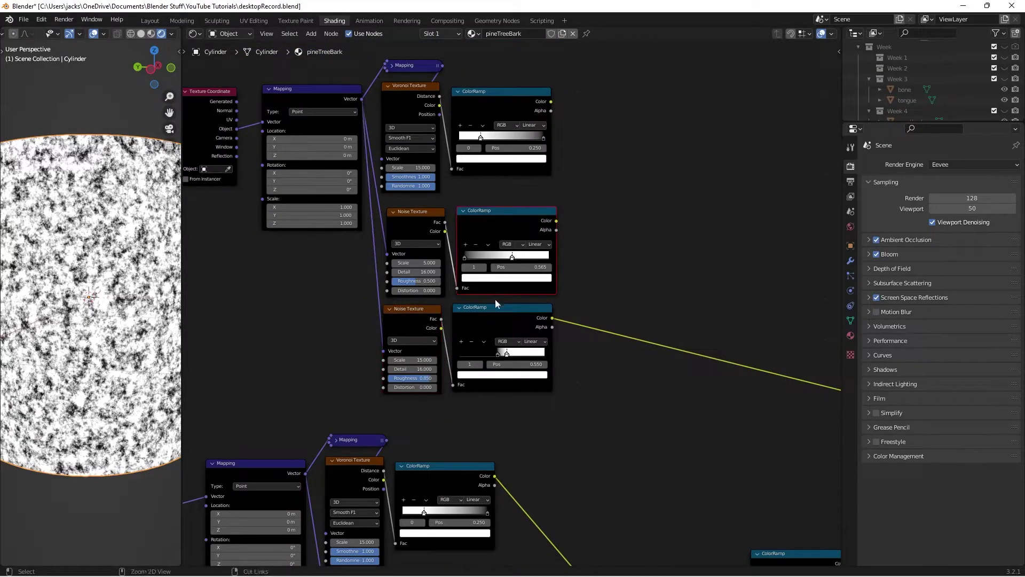
{"action": "left_click", "coordinate": [486, 227], "text": "ctrl+shift"}
{"action": "left_click", "coordinate": [499, 319], "text": "ctrl+shift"}
{"action": "middle_click_drag", "start_coordinate": [675, 180], "coordinate": [619, 233]}
{"action": "left_click", "coordinate": [619, 233]}
Add a Mix node right of the ramps with Clamp enabled
{"action": "key", "text": "shift+a"}
{"action": "left_click", "coordinate": [677, 246]}
{"action": "type", "text": "mix"}
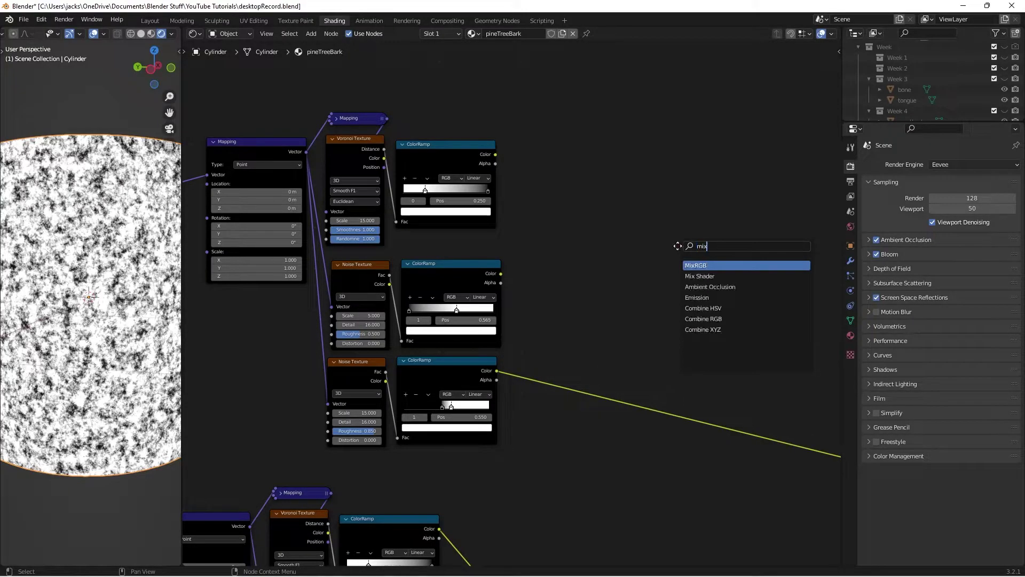
{"action": "key", "text": "Return"}
{"action": "left_click", "coordinate": [578, 206]}
{"action": "scroll", "coordinate": [645, 198], "scroll_direction": "up", "scroll_amount": 1}
{"action": "scroll", "coordinate": [646, 197], "scroll_direction": "up", "scroll_amount": 2}
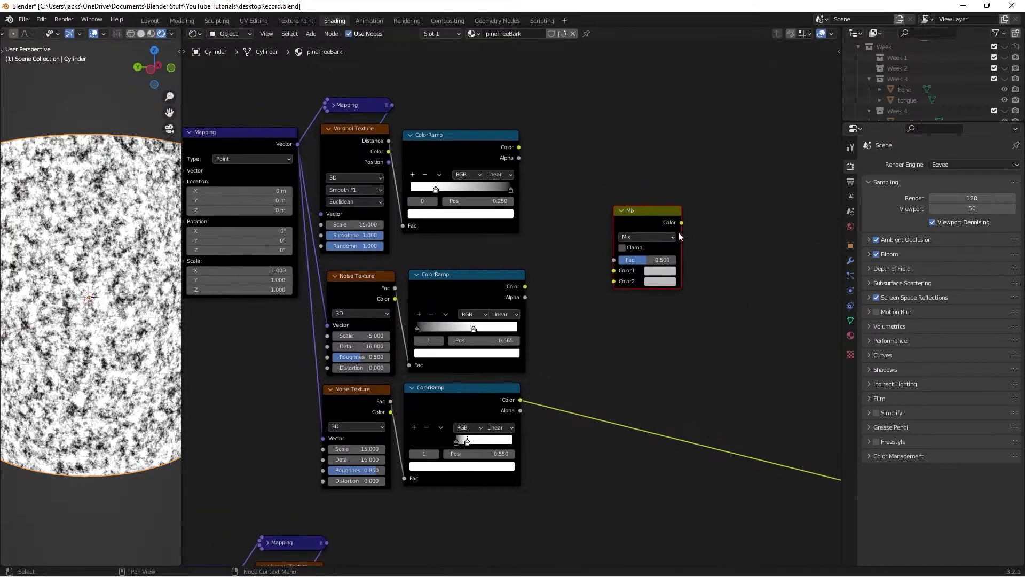
{"action": "left_click", "coordinate": [633, 240]}
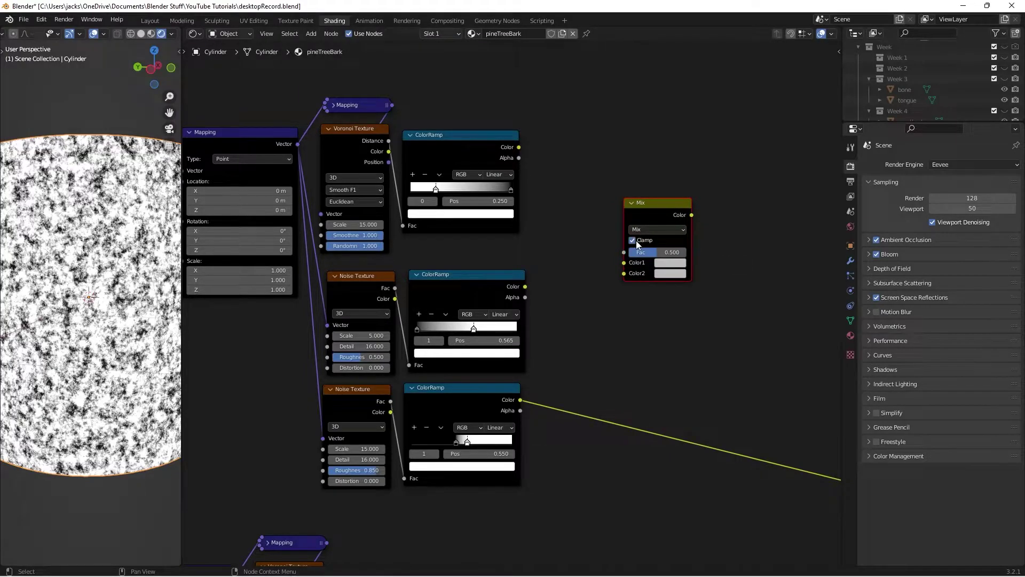
Wire Voronoi ramp to Fac, middle and lower ramps to Color1/Color2, and preview the Mix
{"action": "left_click_drag", "start_coordinate": [519, 147], "coordinate": [624, 256]}
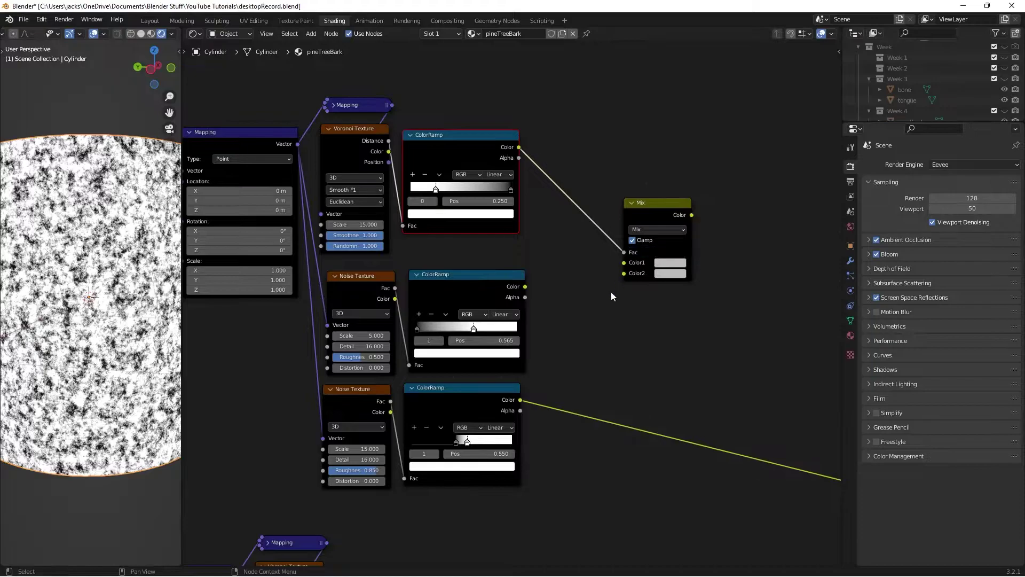
{"action": "left_click_drag", "start_coordinate": [519, 400], "coordinate": [623, 273]}
{"action": "left_click_drag", "start_coordinate": [525, 286], "coordinate": [632, 264]}
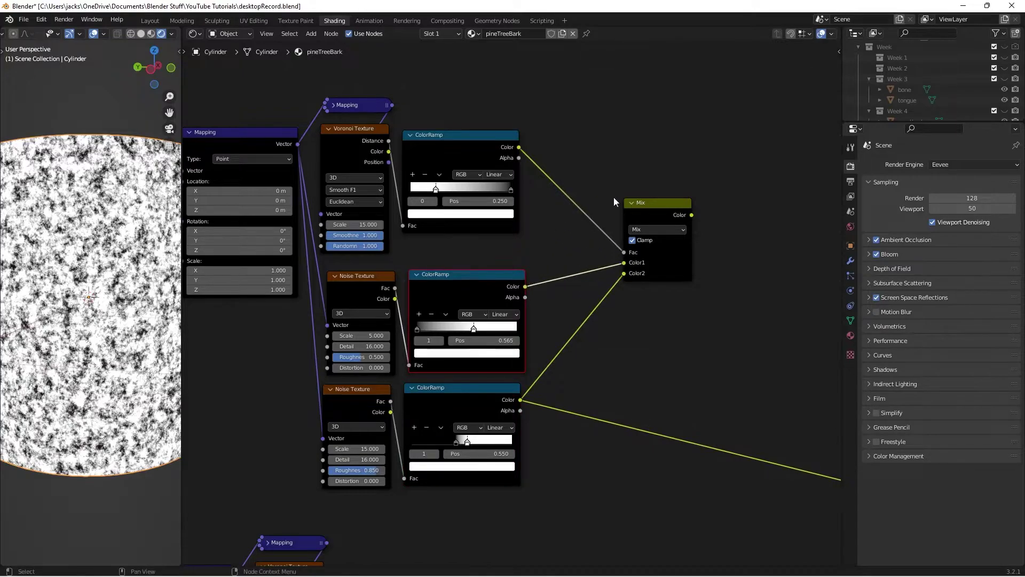
{"action": "left_click", "coordinate": [645, 210], "text": "ctrl+shift"}
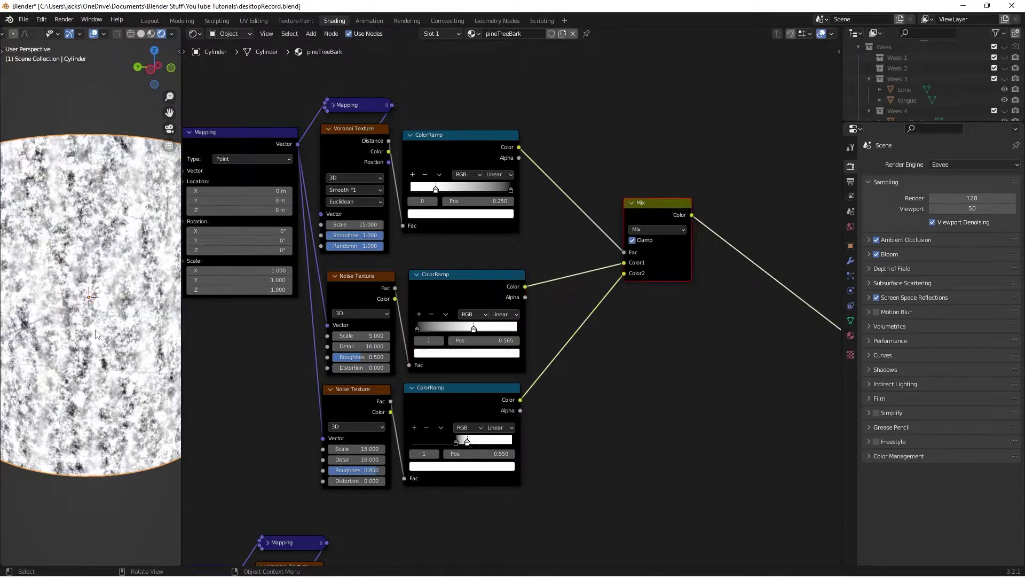
Inspect the mixed bark pattern on the cylinder and save the file
{"action": "middle_click_drag", "start_coordinate": [95, 330], "coordinate": [107, 330]}
{"action": "scroll", "coordinate": [106, 332], "scroll_direction": "down", "scroll_amount": 2}
{"action": "scroll", "coordinate": [107, 330], "scroll_direction": "up", "scroll_amount": 2}
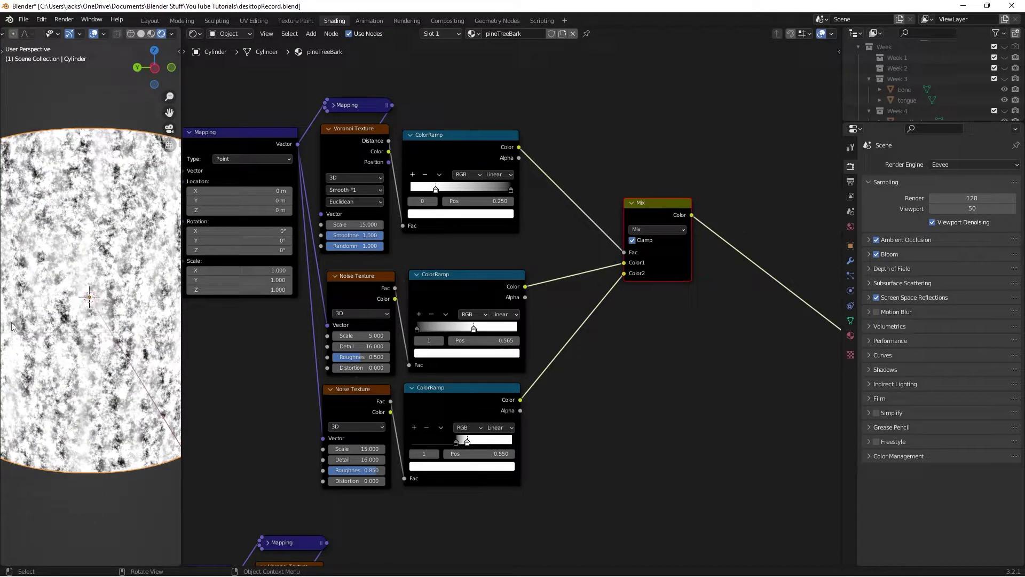
{"action": "scroll", "coordinate": [93, 313], "scroll_direction": "down", "scroll_amount": 3}
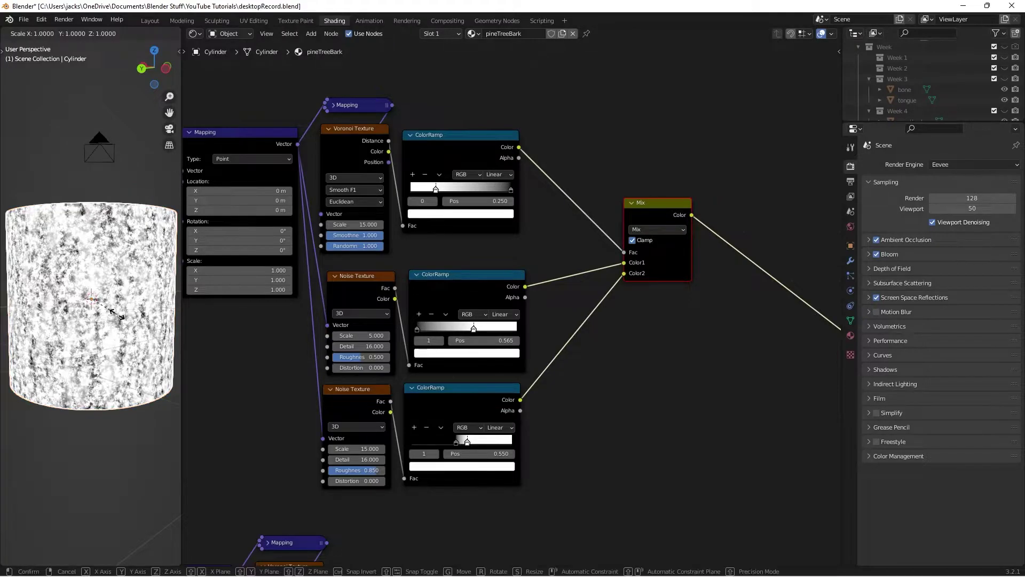
{"action": "scroll", "coordinate": [116, 314], "scroll_direction": "up", "scroll_amount": 3}
{"action": "scroll", "coordinate": [86, 352], "scroll_direction": "down", "scroll_amount": 6}
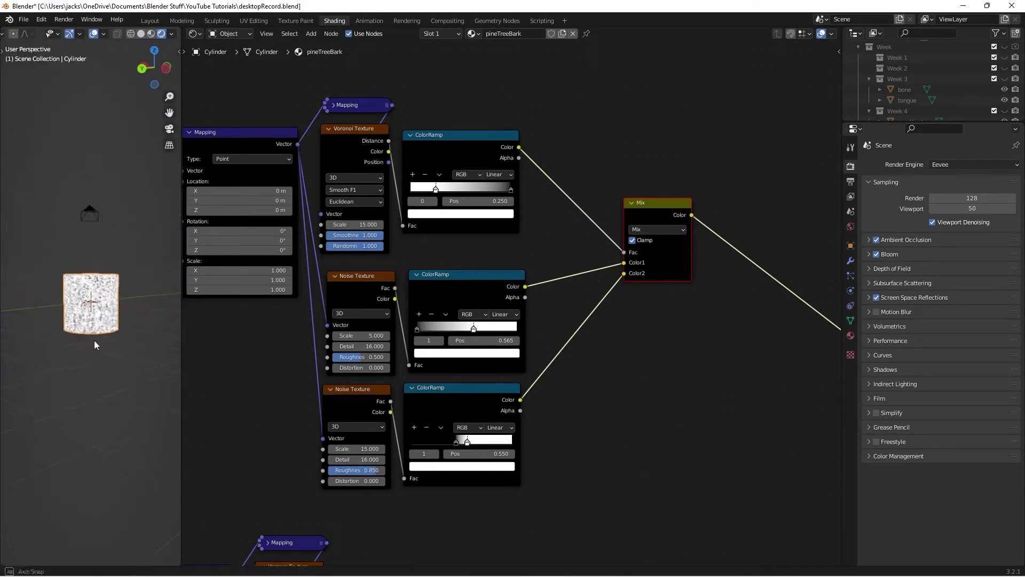
{"action": "scroll", "coordinate": [106, 350], "scroll_direction": "up", "scroll_amount": 2}
{"action": "key", "text": "ctrl+s"}
{"action": "middle_click_drag", "start_coordinate": [742, 320], "coordinate": [625, 353]}
{"action": "left_click", "coordinate": [626, 354]}
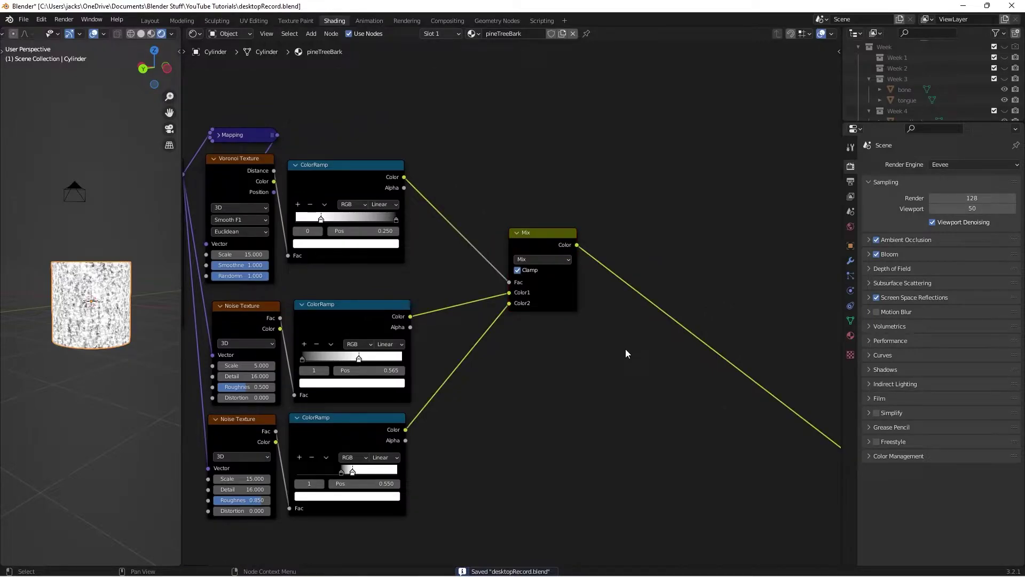
Add a new Noise Texture fed by the Mapping node output
{"action": "scroll", "coordinate": [623, 339], "scroll_direction": "down", "scroll_amount": 2}
{"action": "middle_click_drag", "start_coordinate": [436, 106], "coordinate": [527, 256]}
{"action": "key", "text": "shift+a"}
{"action": "left_click", "coordinate": [526, 258]}
{"action": "type", "text": "noi"}
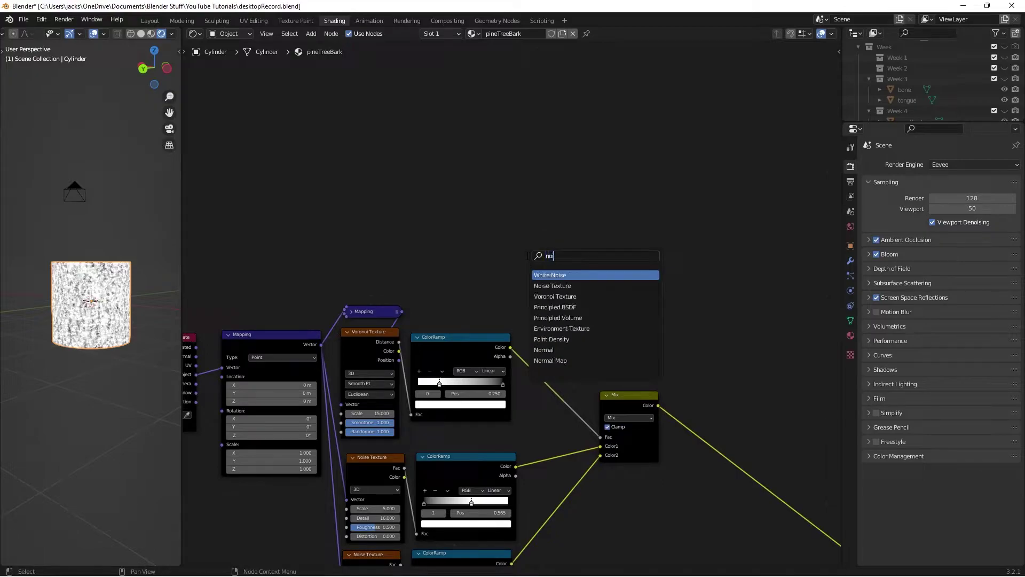
{"action": "key", "text": "Down"}
{"action": "key", "text": "Return"}
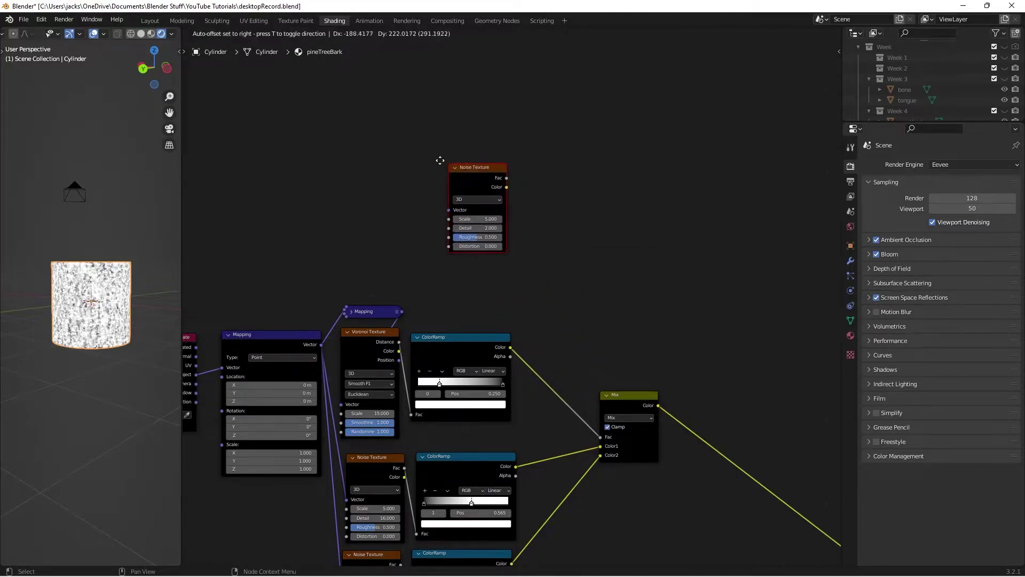
{"action": "left_click", "coordinate": [357, 253]}
{"action": "left_click_drag", "start_coordinate": [320, 345], "coordinate": [364, 159]}
{"action": "scroll", "coordinate": [483, 213], "scroll_direction": "up", "scroll_amount": 2}
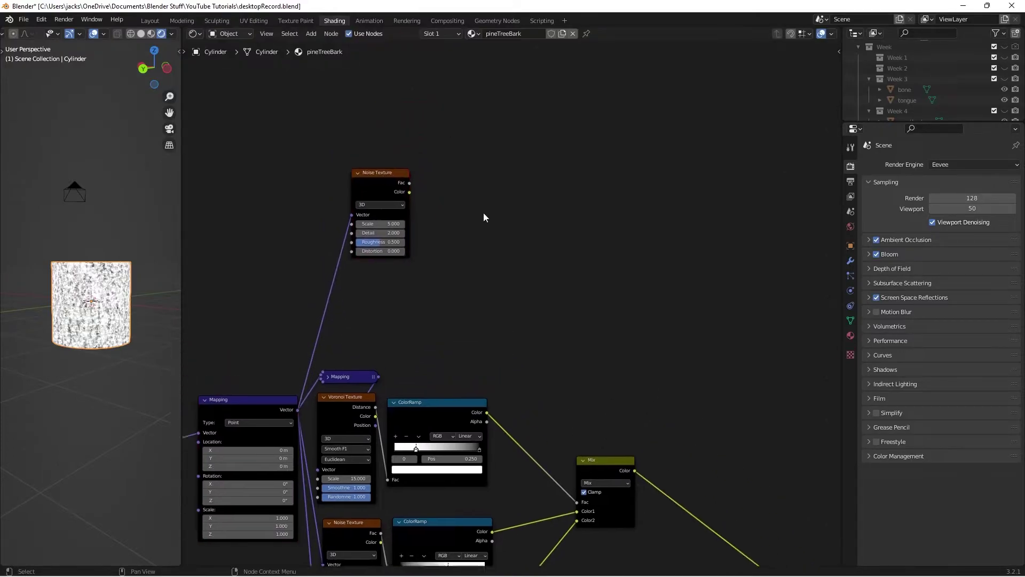
Add a ColorRamp driven by the new noise Fac and preview it on the cylinder
{"action": "key", "text": "shift+a"}
{"action": "type", "text": "col"}
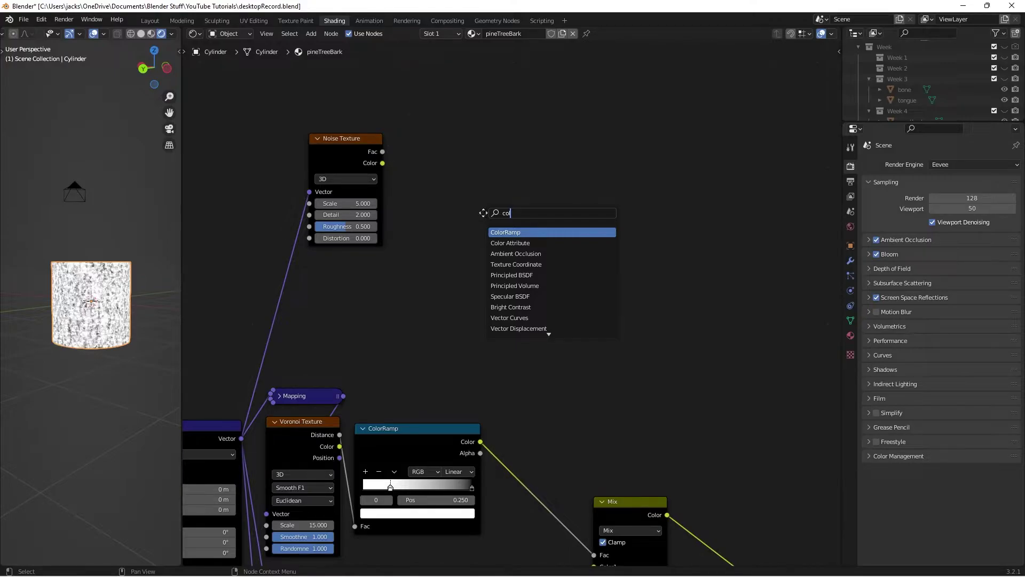
{"action": "key", "text": "Return"}
{"action": "left_click", "coordinate": [435, 57]}
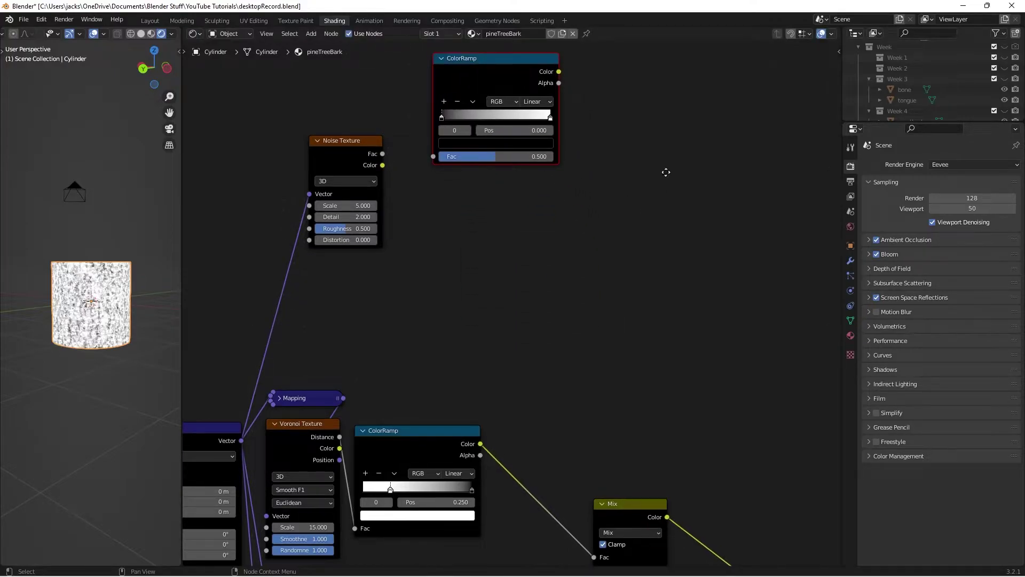
{"action": "middle_click_drag", "start_coordinate": [666, 175], "coordinate": [639, 312]}
{"action": "scroll", "coordinate": [510, 289], "scroll_direction": "up", "scroll_amount": 3}
{"action": "left_click_drag", "start_coordinate": [314, 293], "coordinate": [378, 297]}
{"action": "left_click", "coordinate": [432, 201], "text": "ctrl+shift"}
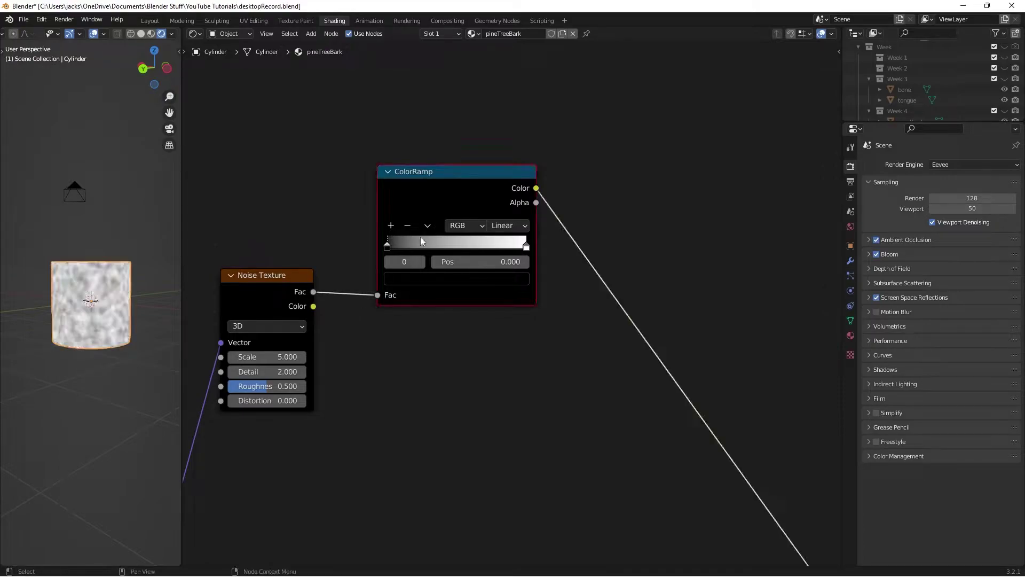
Set the new noise Scale to 50 and Detail to 16
{"action": "left_click", "coordinate": [286, 357]}
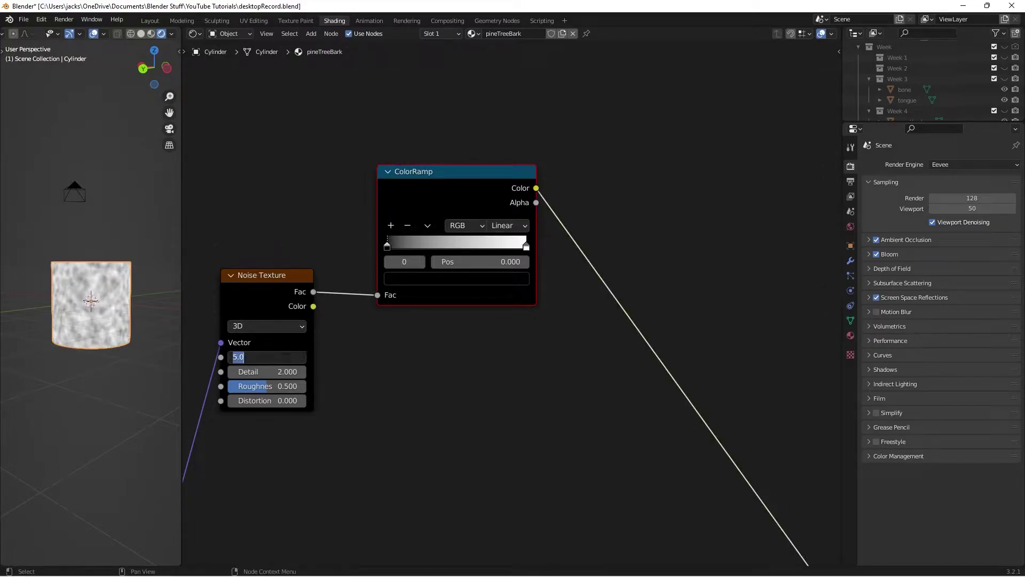
{"action": "type", "text": "50"}
{"action": "key", "text": "Return"}
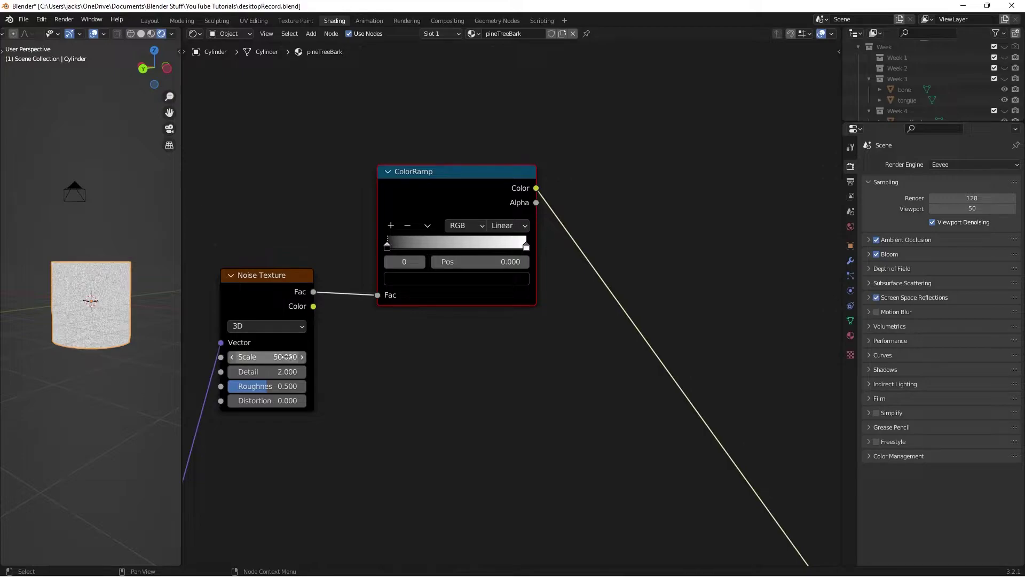
{"action": "left_click", "coordinate": [280, 371]}
{"action": "type", "text": "16"}
{"action": "key", "text": "Return"}
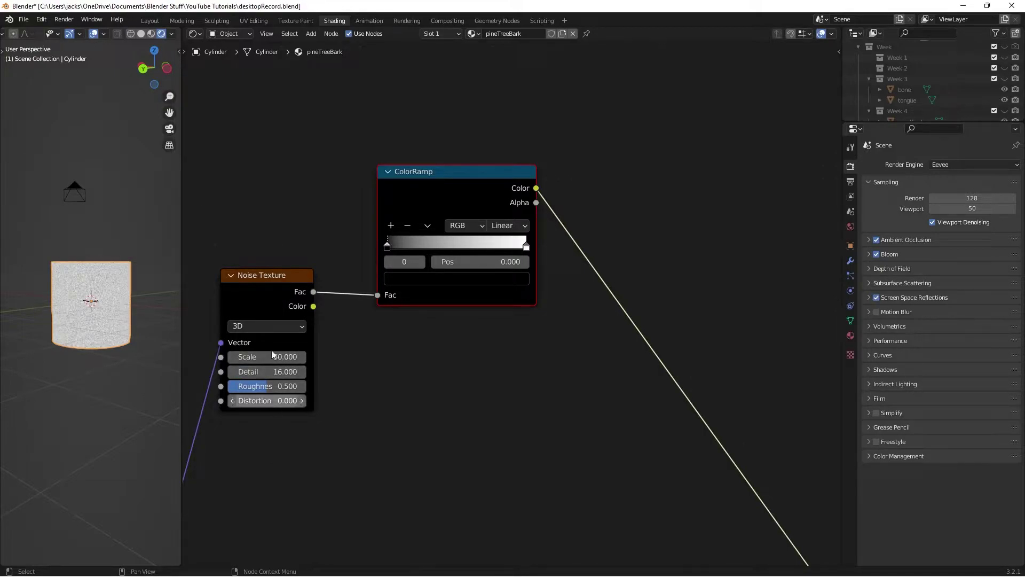
Add a middle colour stop at 0.500 and reposition the ColorRamp node
{"action": "scroll", "coordinate": [432, 389], "scroll_direction": "up", "scroll_amount": 2, "text": "shift"}
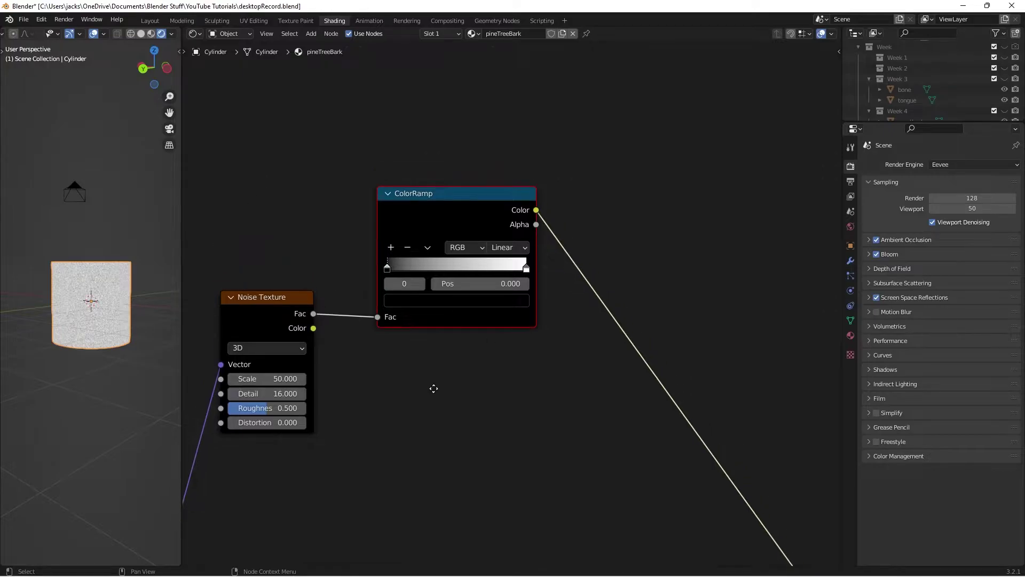
{"action": "left_click", "coordinate": [392, 254]}
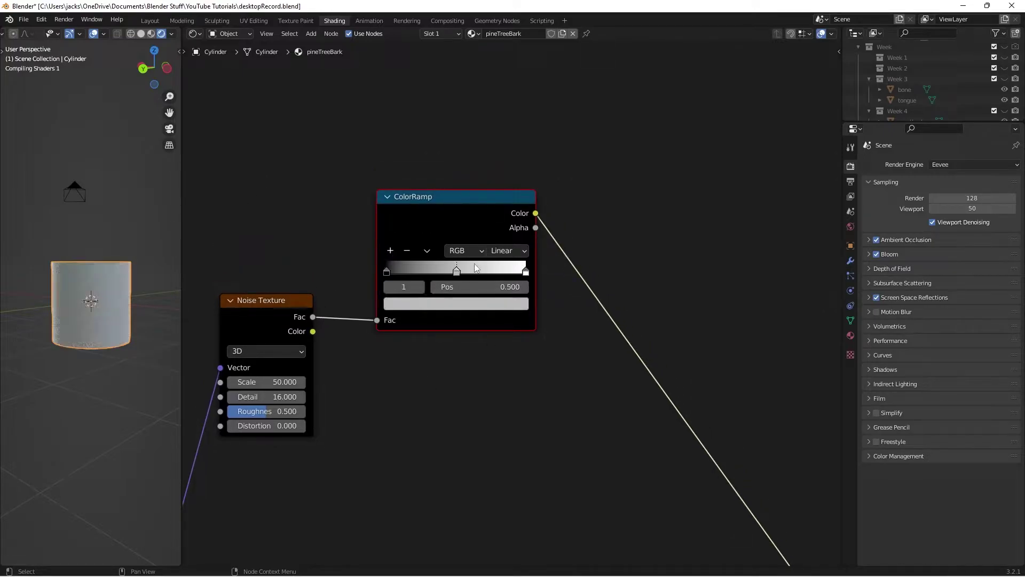
{"action": "scroll", "coordinate": [450, 270], "scroll_direction": "up", "scroll_amount": 2}
{"action": "left_click_drag", "start_coordinate": [435, 237], "coordinate": [416, 198]}
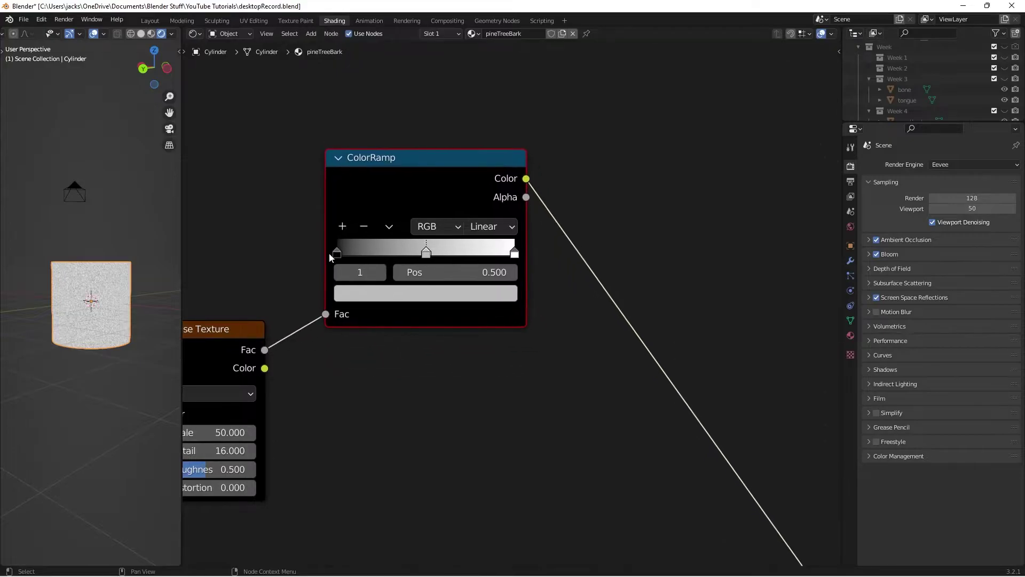
Colour the left ramp stop with hex 898179
{"action": "left_click", "coordinate": [338, 254]}
{"action": "left_click", "coordinate": [369, 294]}
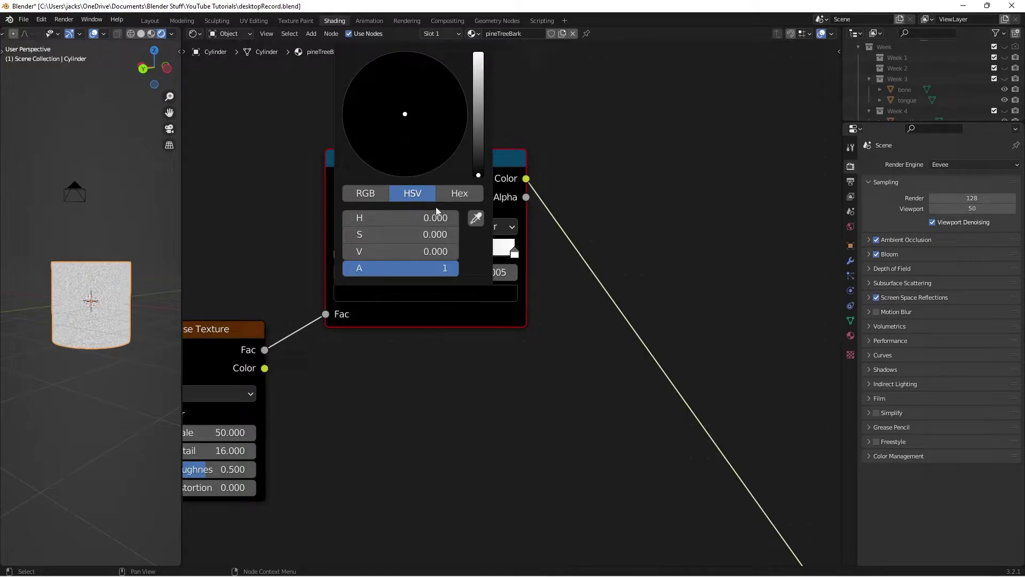
{"action": "left_click", "coordinate": [457, 193]}
{"action": "left_click", "coordinate": [445, 218]}
{"action": "type", "text": "8989"}
{"action": "key", "text": "BackSpace"}
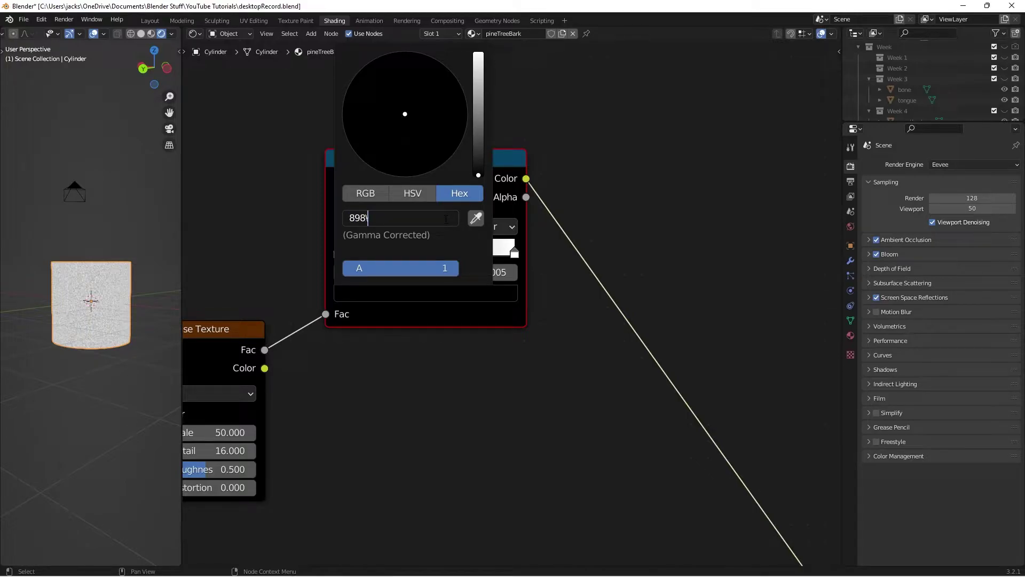
{"action": "type", "text": "179"}
{"action": "key", "text": "Return"}
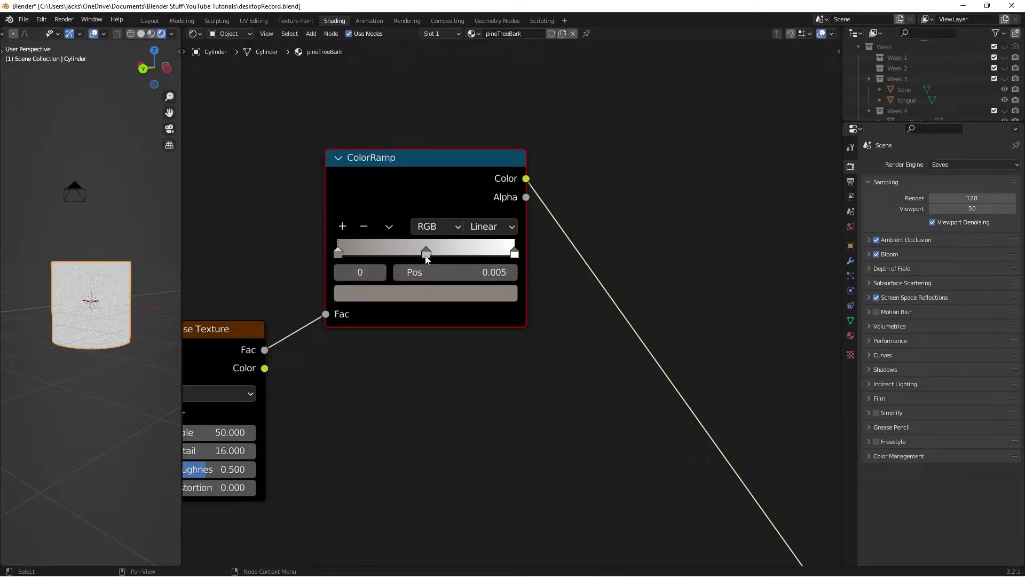
Place the middle stop at 0.425, keeping the left stop at the ramp's start
{"action": "left_click", "coordinate": [452, 272]}
{"action": "type", "text": ".425"}
{"action": "key", "text": "Return"}
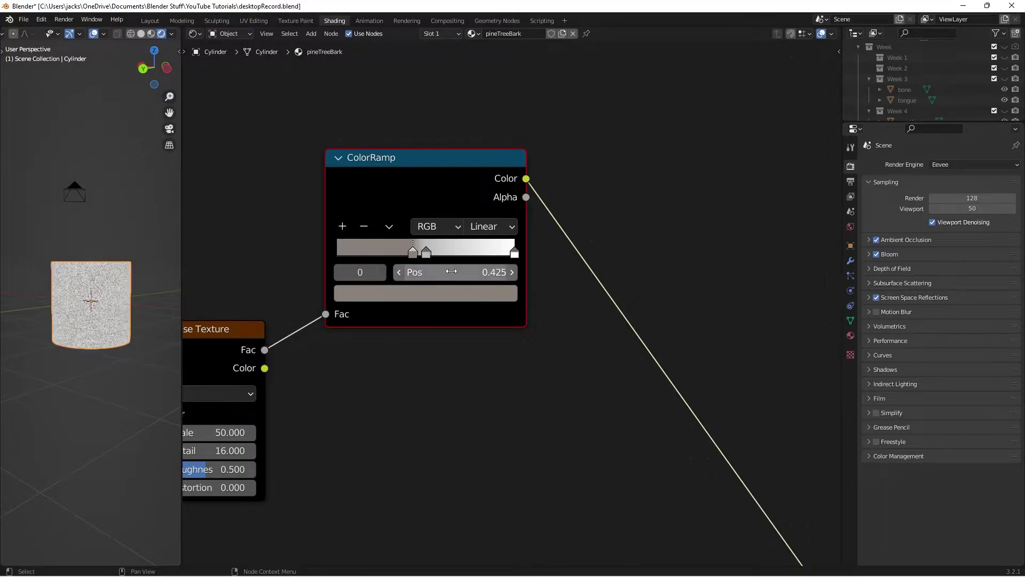
{"action": "left_click_drag", "start_coordinate": [416, 252], "coordinate": [325, 252]}
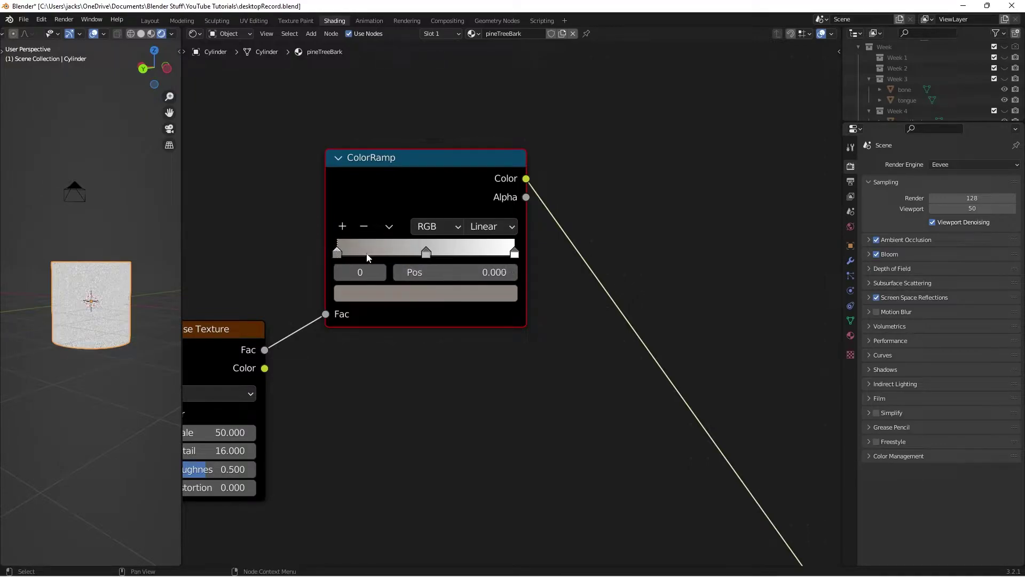
{"action": "left_click", "coordinate": [430, 256]}
{"action": "left_click", "coordinate": [449, 272]}
{"action": "key", "text": "BackSpace"}
{"action": "type", "text": ".425"}
{"action": "key", "text": "Return"}
Colour the middle stop brown with hex 635654
{"action": "left_click", "coordinate": [466, 291]}
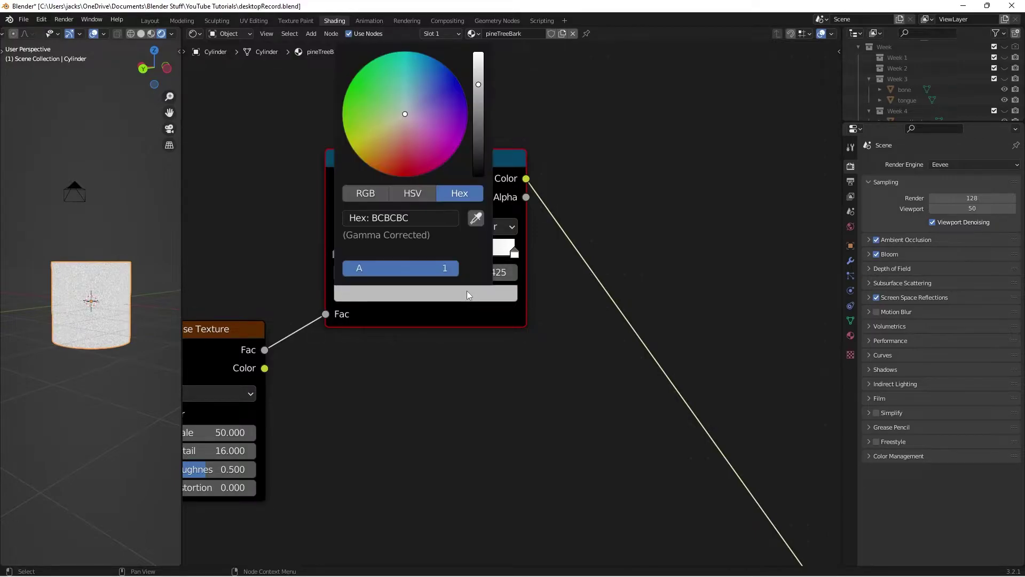
{"action": "left_click", "coordinate": [440, 217]}
{"action": "type", "text": "635"}
{"action": "type", "text": "654"}
{"action": "key", "text": "Return"}
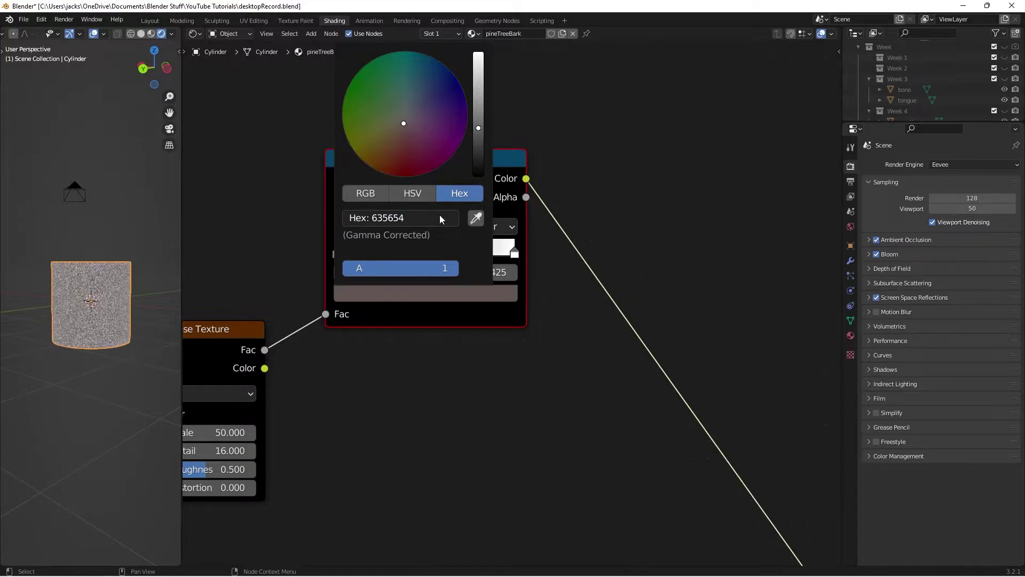
Colour the right stop dark brown with hex 433C3C
{"action": "scroll", "coordinate": [69, 305], "scroll_direction": "up", "scroll_amount": 5}
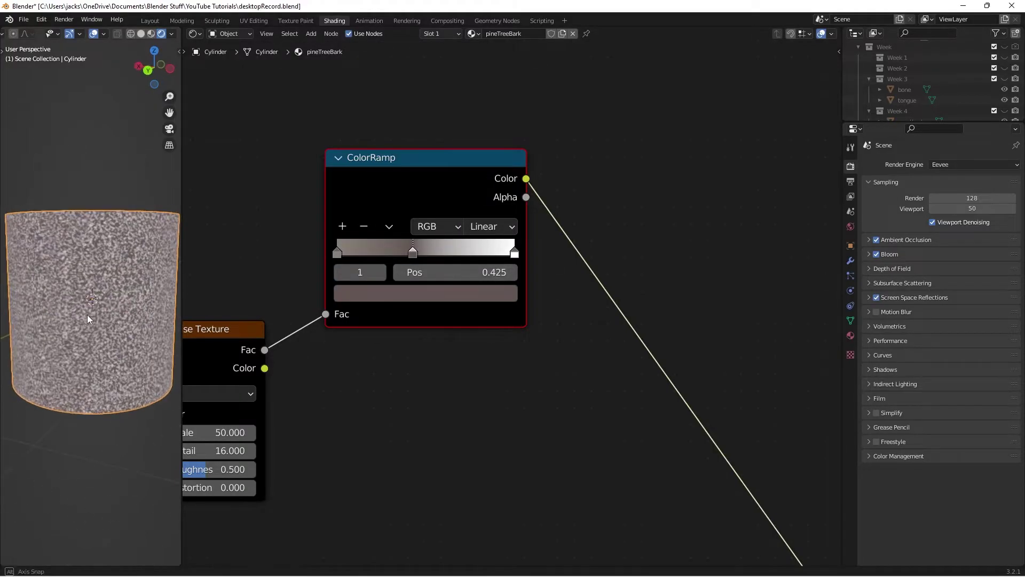
{"action": "left_click", "coordinate": [514, 255]}
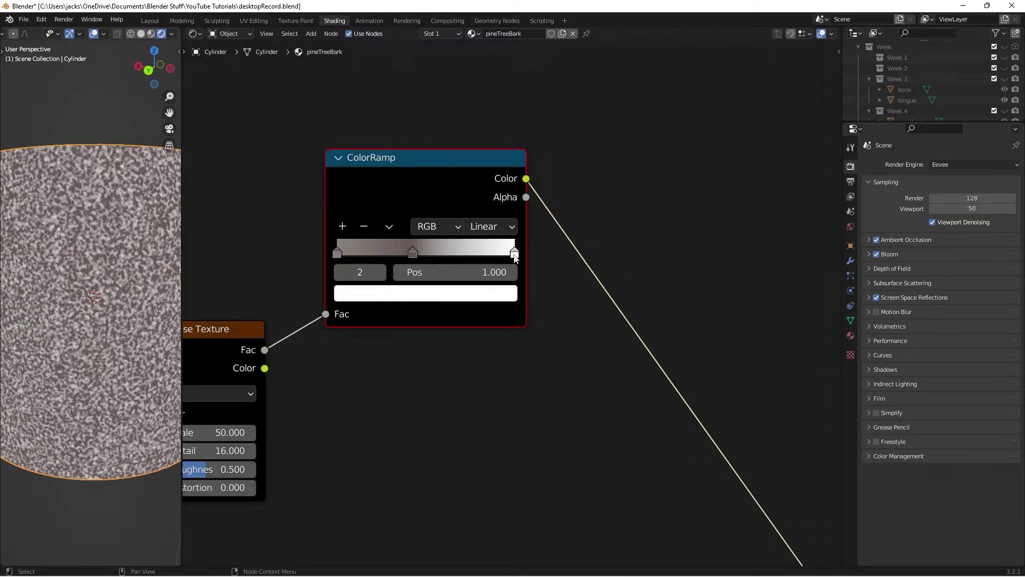
{"action": "left_click", "coordinate": [504, 297]}
{"action": "left_click", "coordinate": [422, 213]}
{"action": "type", "text": "433"}
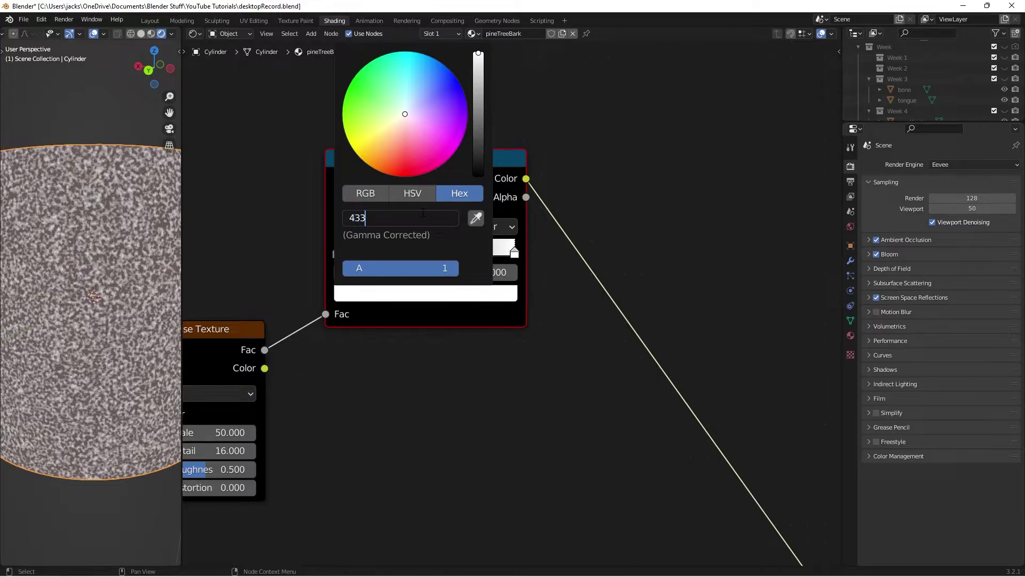
{"action": "type", "text": "c3c"}
{"action": "key", "text": "Return"}
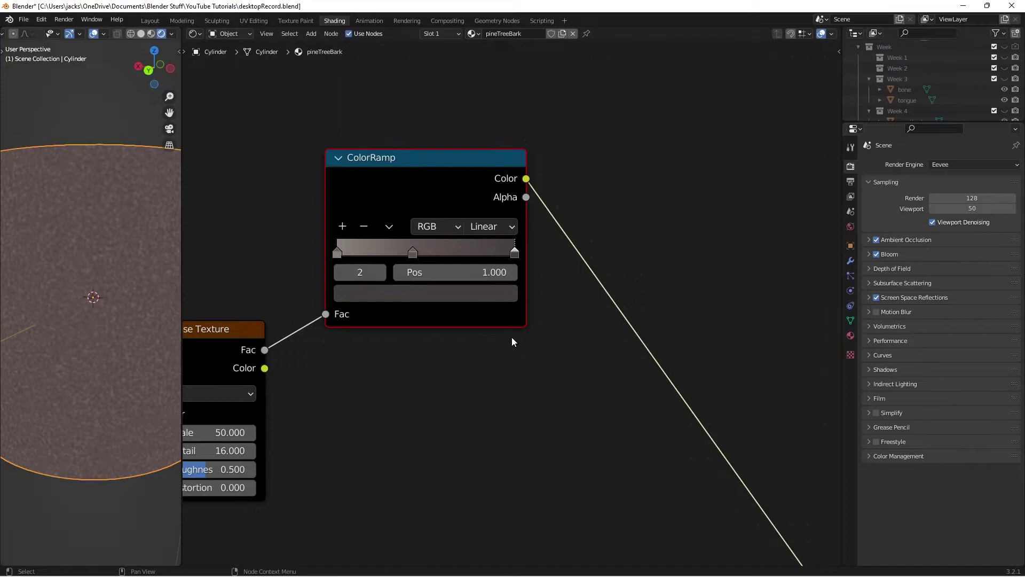
Check the brown cylinder from the side and save the file
{"action": "middle_click_drag", "start_coordinate": [171, 347], "coordinate": [80, 286]}
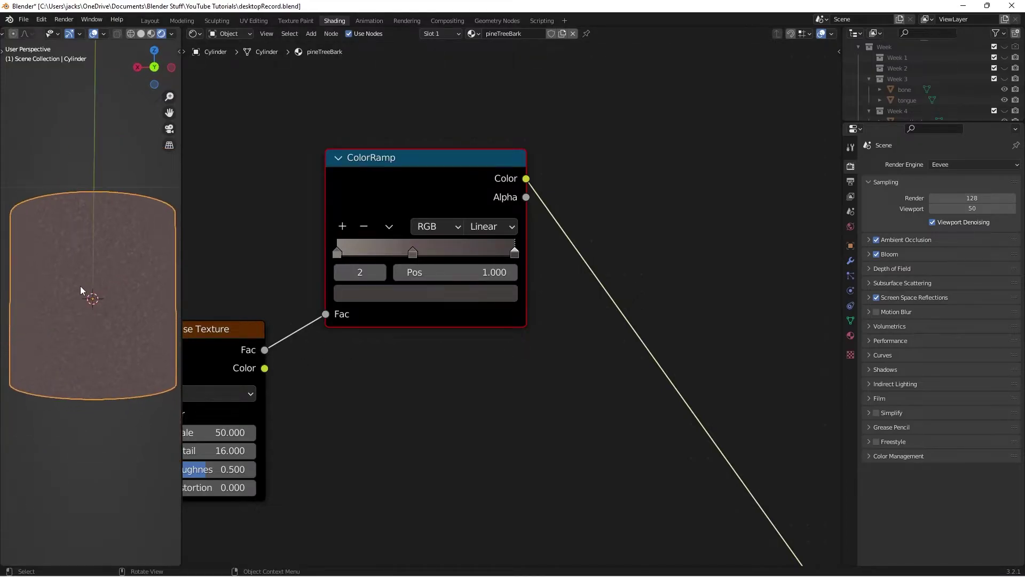
{"action": "key", "text": "ctrl+s"}
{"action": "scroll", "coordinate": [421, 353], "scroll_direction": "down", "scroll_amount": 2}
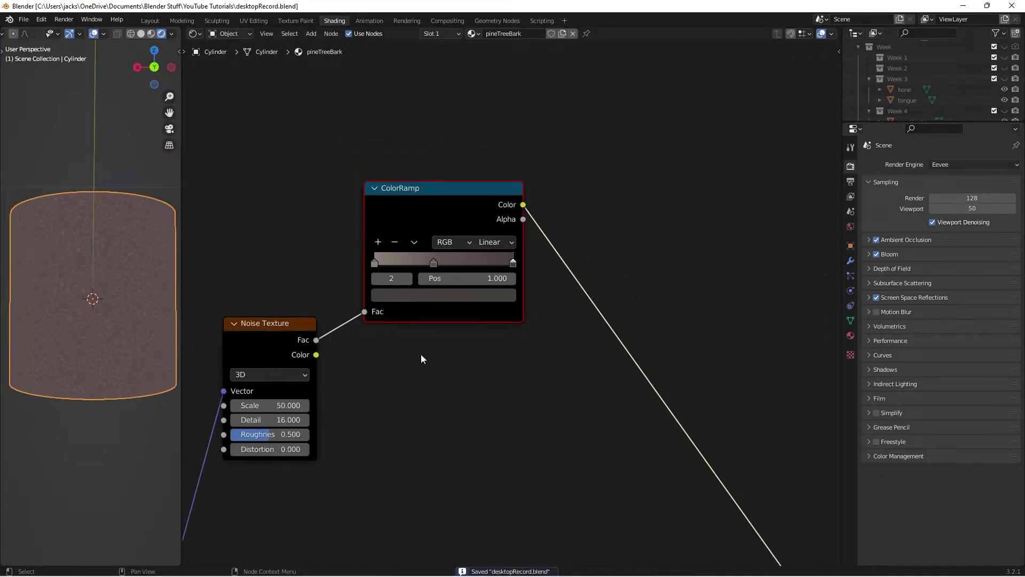
{"action": "middle_click_drag", "start_coordinate": [420, 353], "coordinate": [444, 349]}
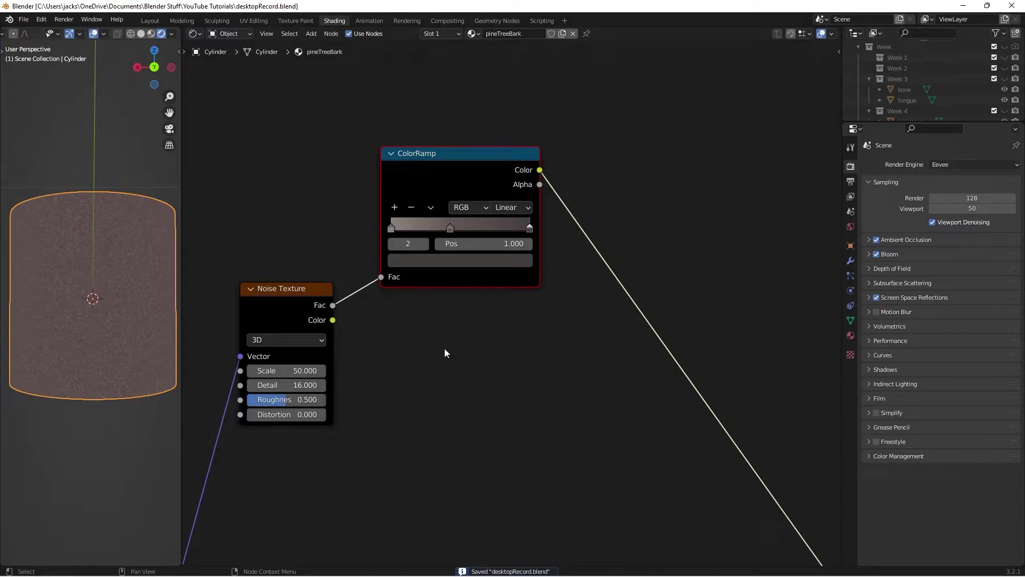
Add a second ColorRamp fed by the noise Fac and preview it on the cylinder
{"action": "key", "text": "shift+a"}
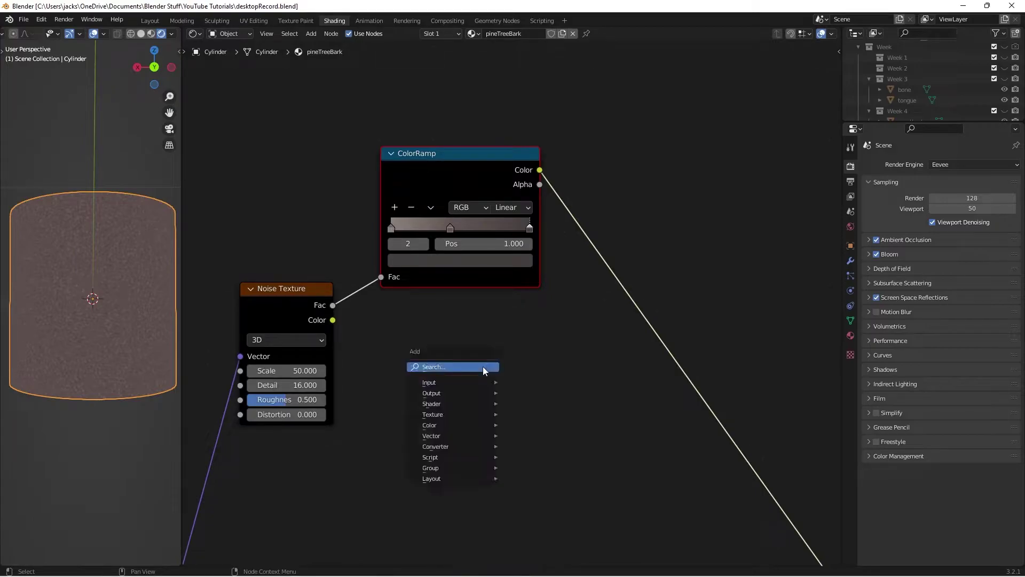
{"action": "type", "text": "color ramp"}
{"action": "key", "text": "Return"}
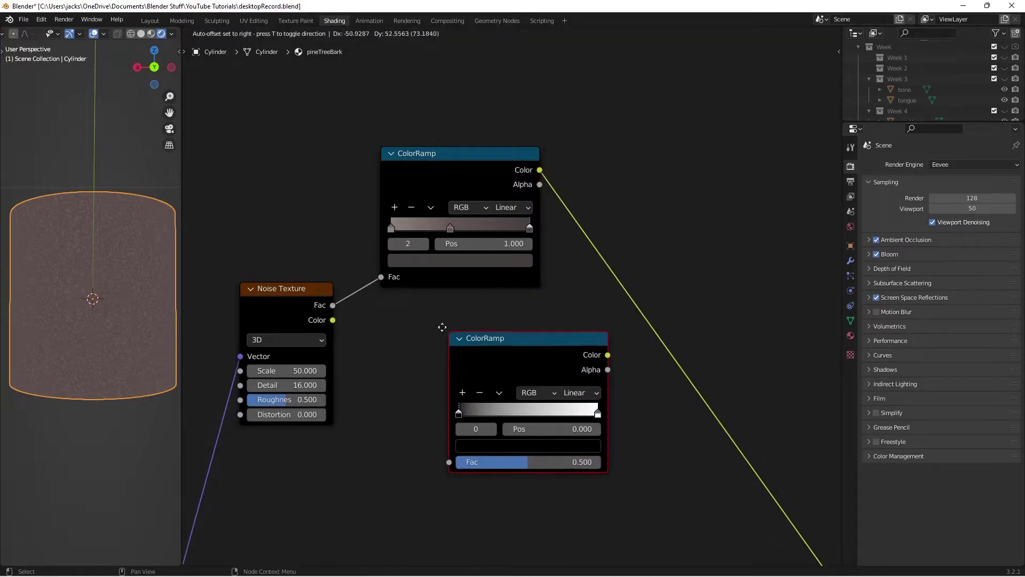
{"action": "left_click", "coordinate": [380, 303]}
{"action": "left_click_drag", "start_coordinate": [330, 305], "coordinate": [385, 436]}
{"action": "left_click", "coordinate": [433, 342], "text": "ctrl+shift"}
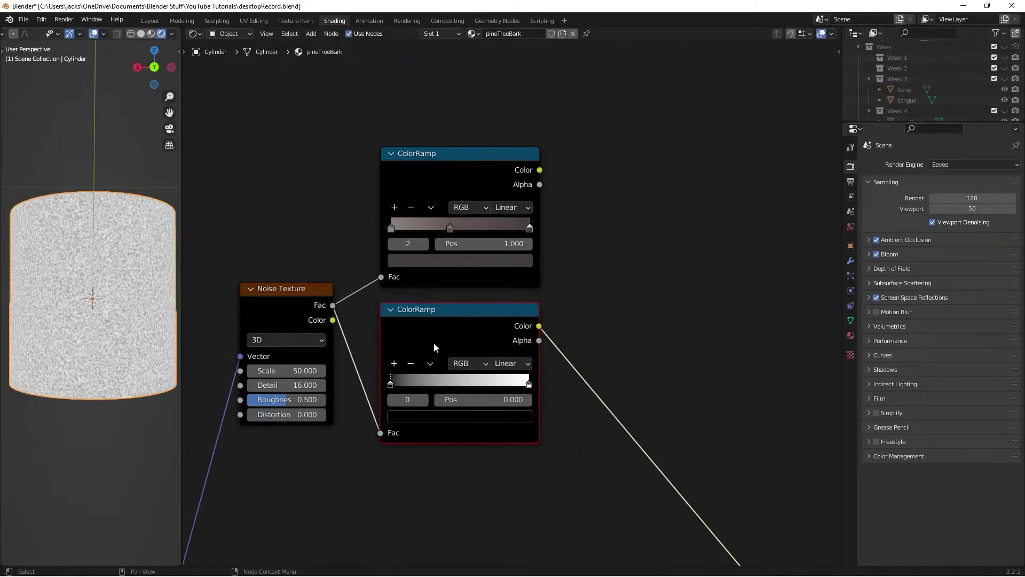
{"action": "scroll", "coordinate": [434, 342], "scroll_direction": "up", "scroll_amount": 1}
{"action": "scroll", "coordinate": [112, 327], "scroll_direction": "up", "scroll_amount": 2}
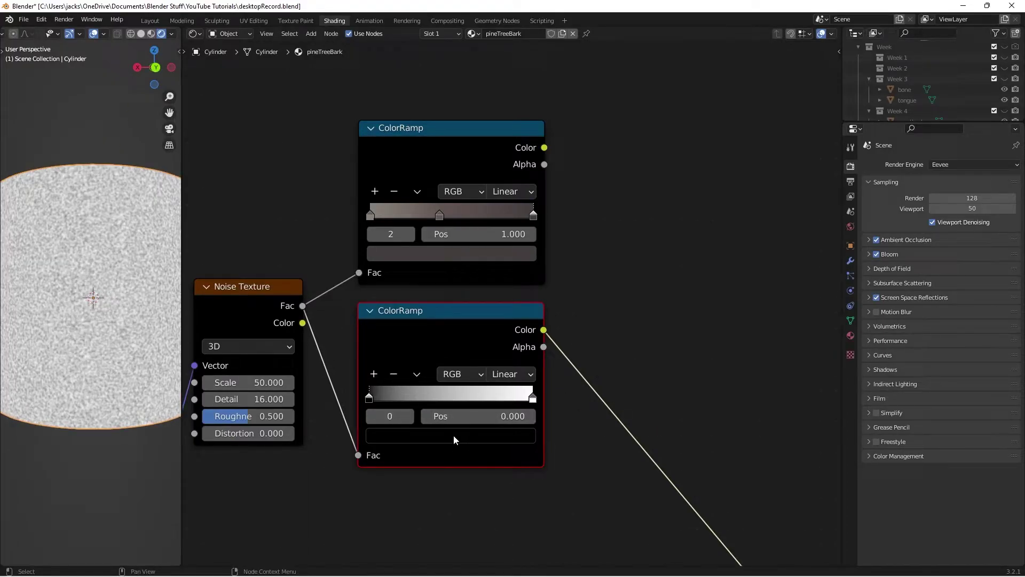
Set the new ramp's left stop to reddish hex 9A3424
{"action": "left_click", "coordinate": [453, 435]}
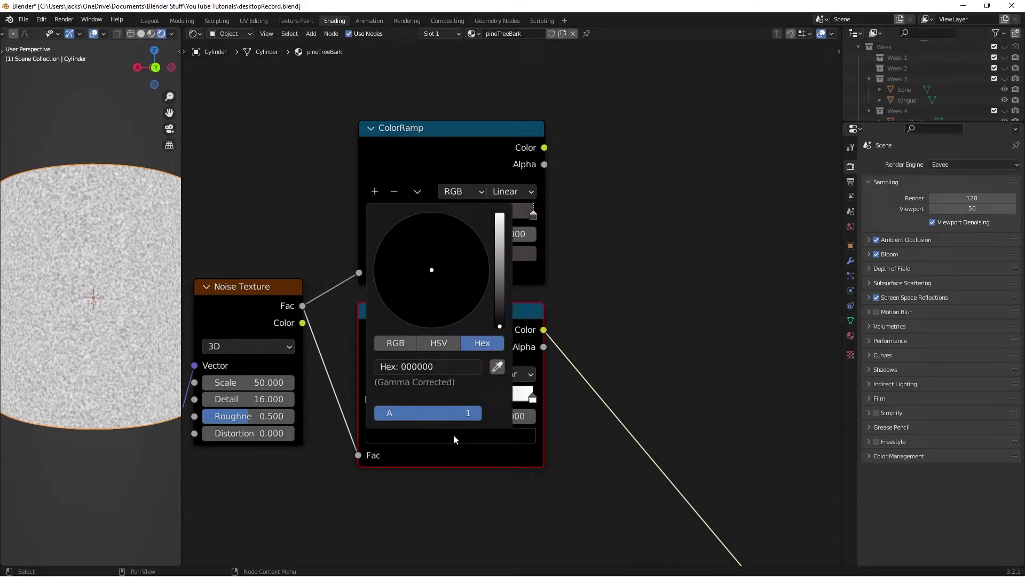
{"action": "left_click", "coordinate": [421, 367]}
{"action": "type", "text": "7A3424"}
{"action": "key", "text": "Return"}
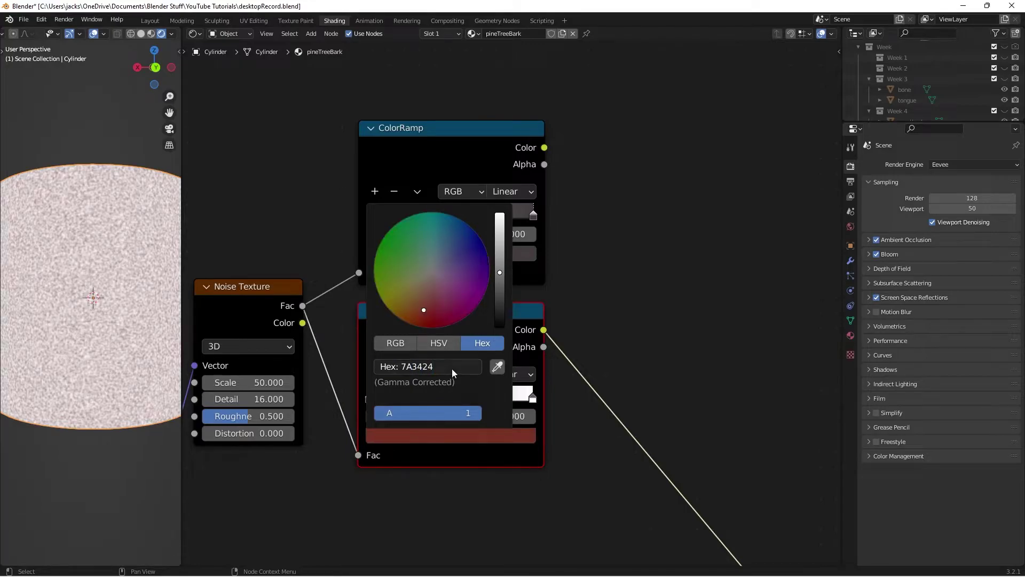
{"action": "left_click", "coordinate": [451, 369]}
{"action": "type", "text": "9A3424"}
{"action": "key", "text": "Return"}
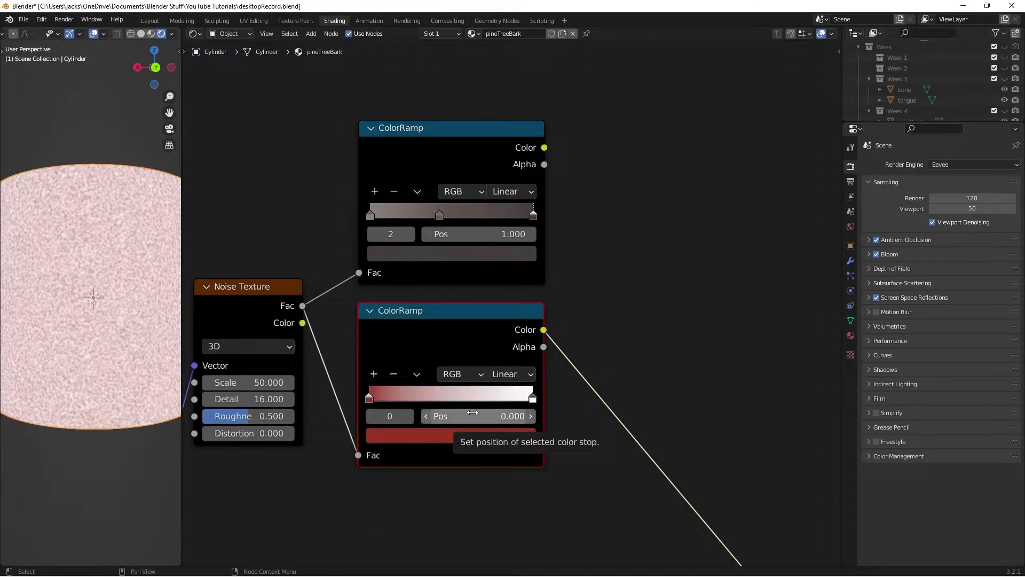
Set the new ramp's right stop to tan hex 8F7942
{"action": "left_click", "coordinate": [531, 400]}
{"action": "left_click", "coordinate": [517, 433]}
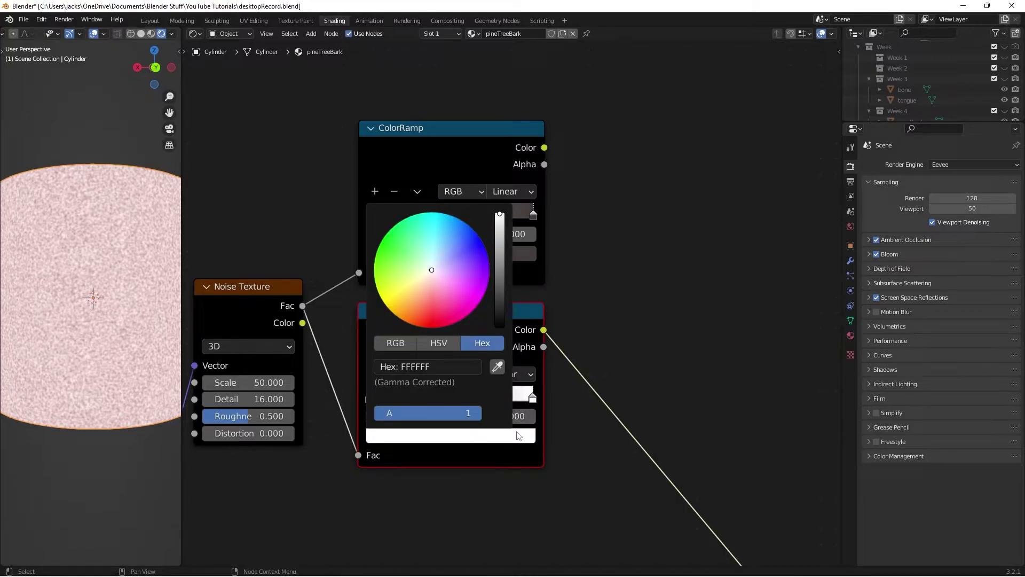
{"action": "left_click", "coordinate": [446, 366]}
{"action": "type", "text": "8F7942"}
{"action": "key", "text": "Return"}
Check the orange-tinted cylinder and tidy the two ColorRamp nodes' positions
{"action": "mouse_move", "coordinate": [109, 282]}
{"action": "middle_mouse_down"}
{"action": "mouse_move", "coordinate": [147, 286]}
{"action": "mouse_move", "coordinate": [123, 296]}
{"action": "middle_mouse_up"}
{"action": "scroll", "coordinate": [149, 286], "scroll_direction": "up", "scroll_amount": 1}
{"action": "scroll", "coordinate": [114, 294], "scroll_direction": "down", "scroll_amount": 2}
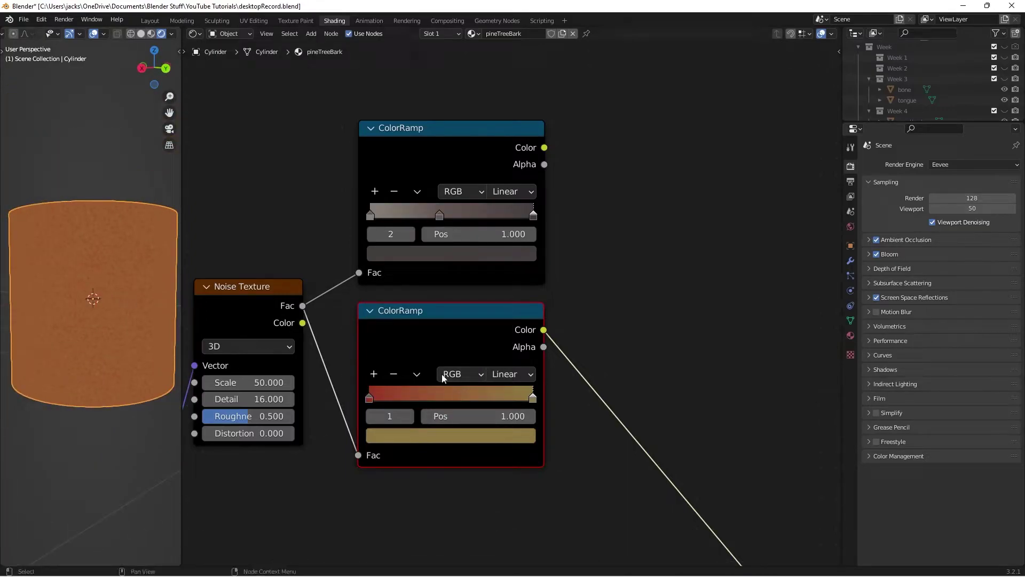
{"action": "left_click_drag", "start_coordinate": [438, 336], "coordinate": [437, 318]}
{"action": "left_click_drag", "start_coordinate": [449, 161], "coordinate": [455, 140]}
{"action": "left_click_drag", "start_coordinate": [423, 296], "coordinate": [424, 289]}
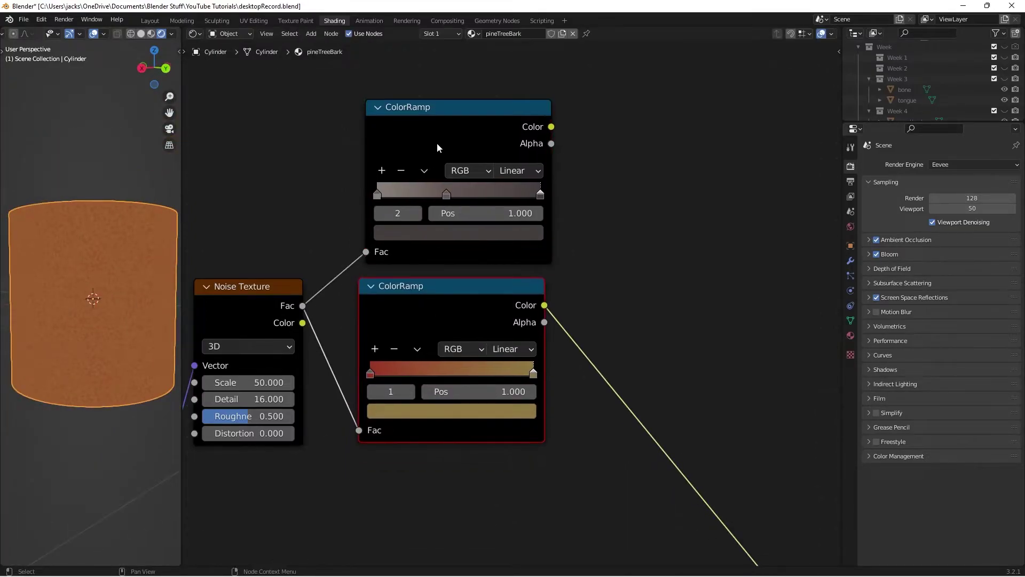
Add a third ColorRamp below and right, fed by the Noise Texture's Fac output
{"action": "scroll", "coordinate": [690, 226], "scroll_direction": "down", "scroll_amount": 2}
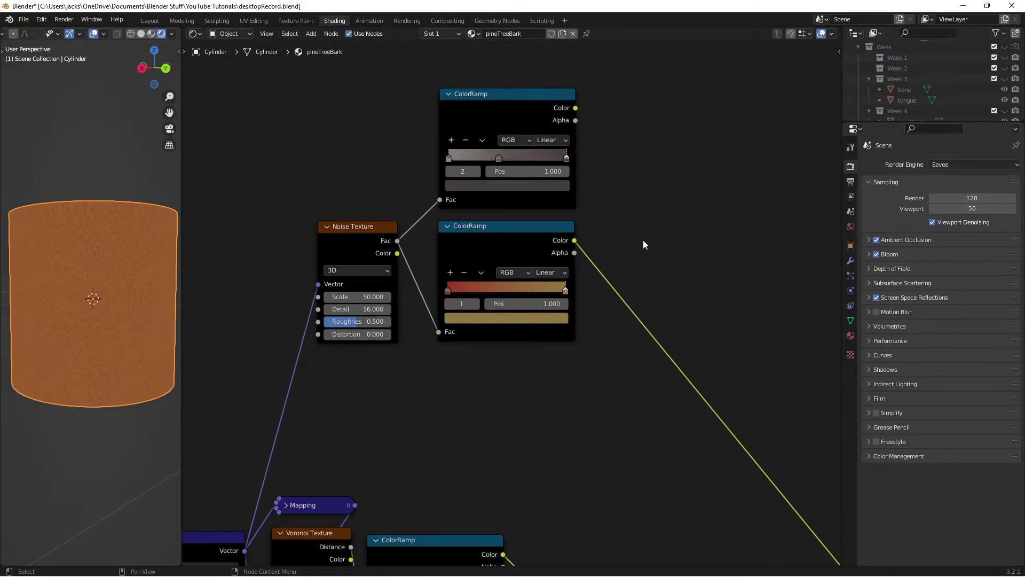
{"action": "key", "text": "shift+a"}
{"action": "left_click", "coordinate": [594, 364]}
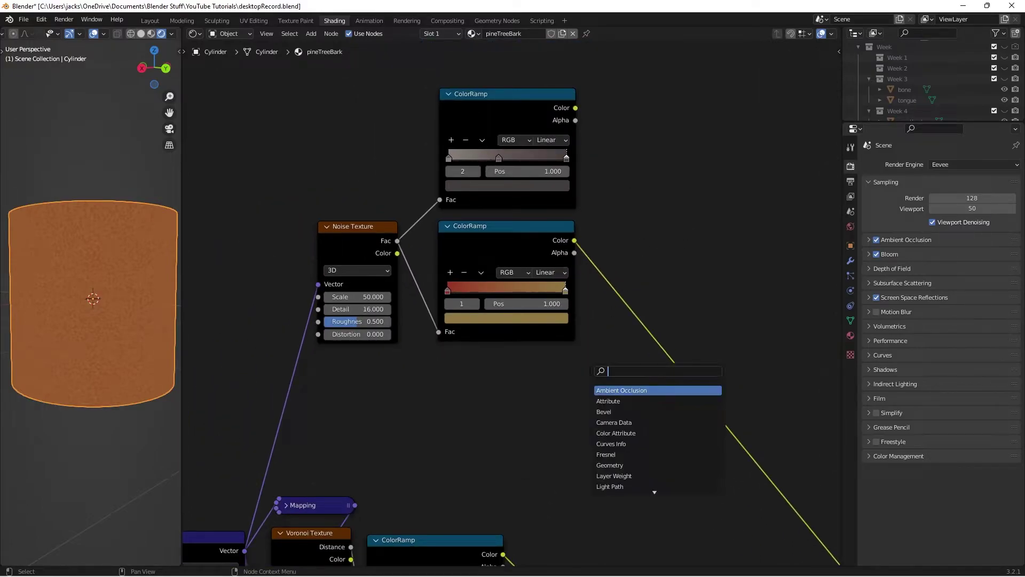
{"action": "type", "text": "ramp"}
{"action": "key", "text": "Return"}
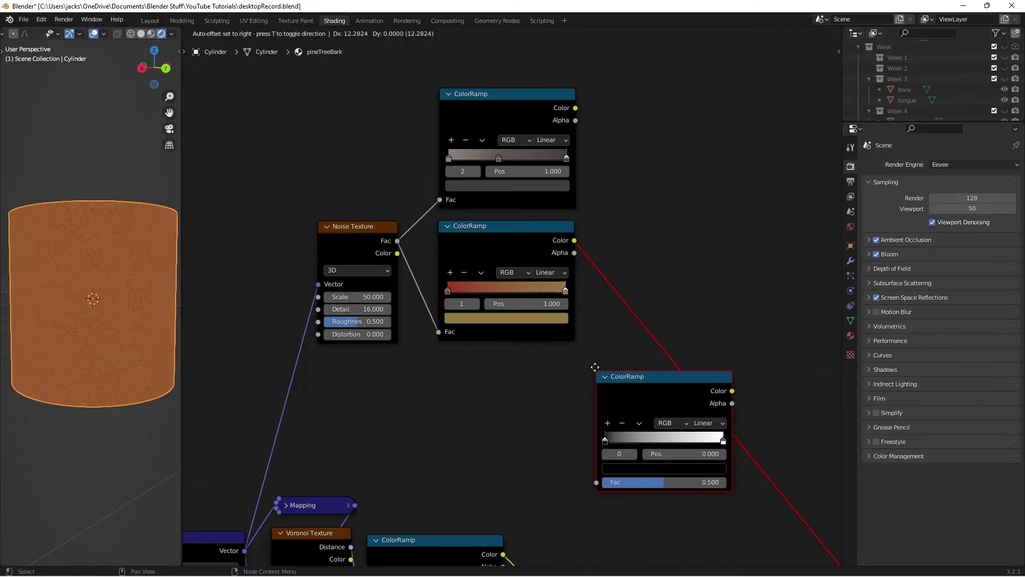
{"action": "left_click", "coordinate": [464, 355]}
{"action": "left_click_drag", "start_coordinate": [397, 241], "coordinate": [446, 460]}
Add a middle stop to the third ramp and set its leftmost stop to light grey B3C1C2
{"action": "left_click", "coordinate": [458, 401]}
{"action": "scroll", "coordinate": [656, 455], "scroll_direction": "up", "scroll_amount": 1}
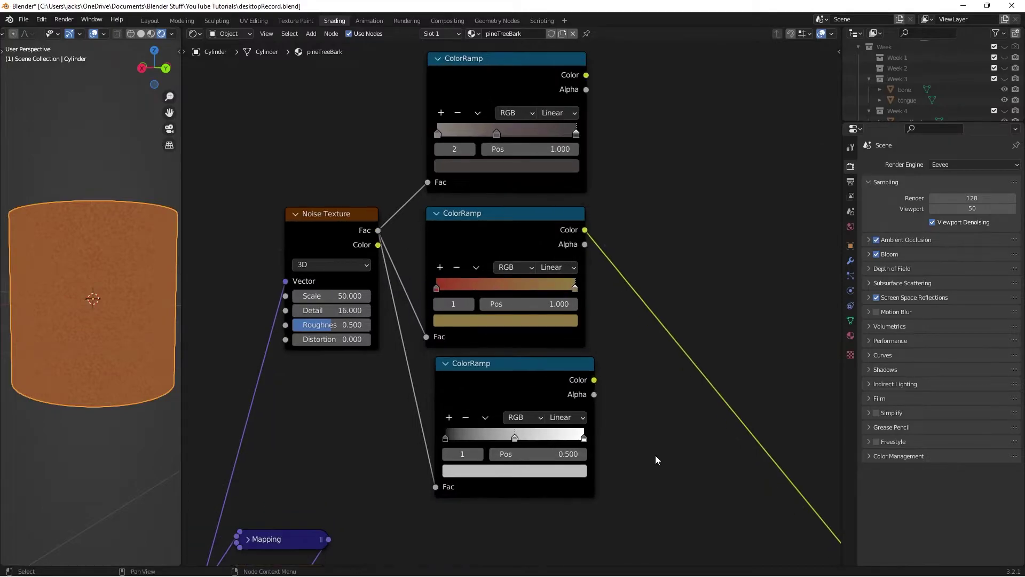
{"action": "scroll", "coordinate": [655, 455], "scroll_direction": "up", "scroll_amount": 1}
{"action": "left_click", "coordinate": [449, 424]}
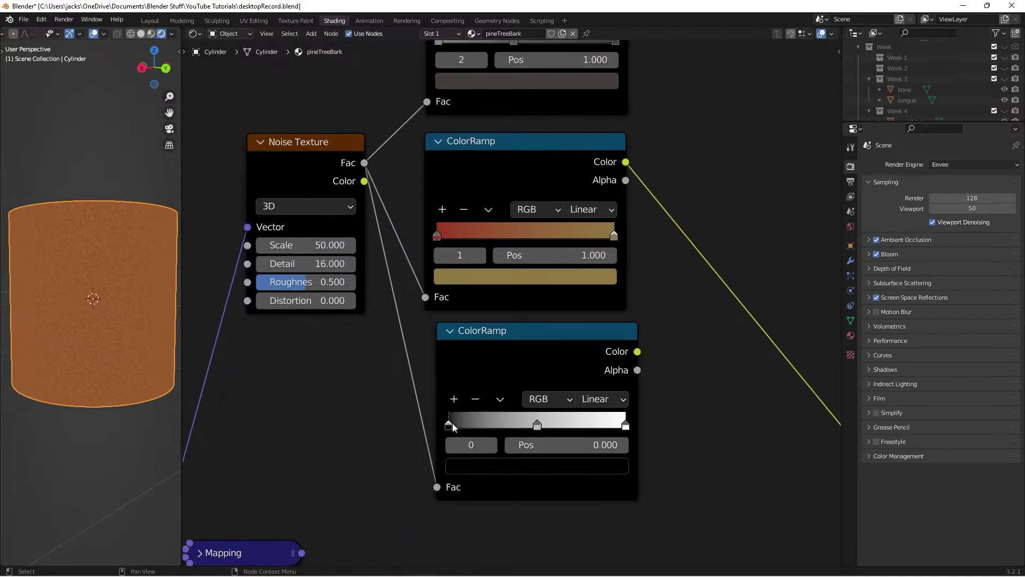
{"action": "left_click", "coordinate": [499, 467]}
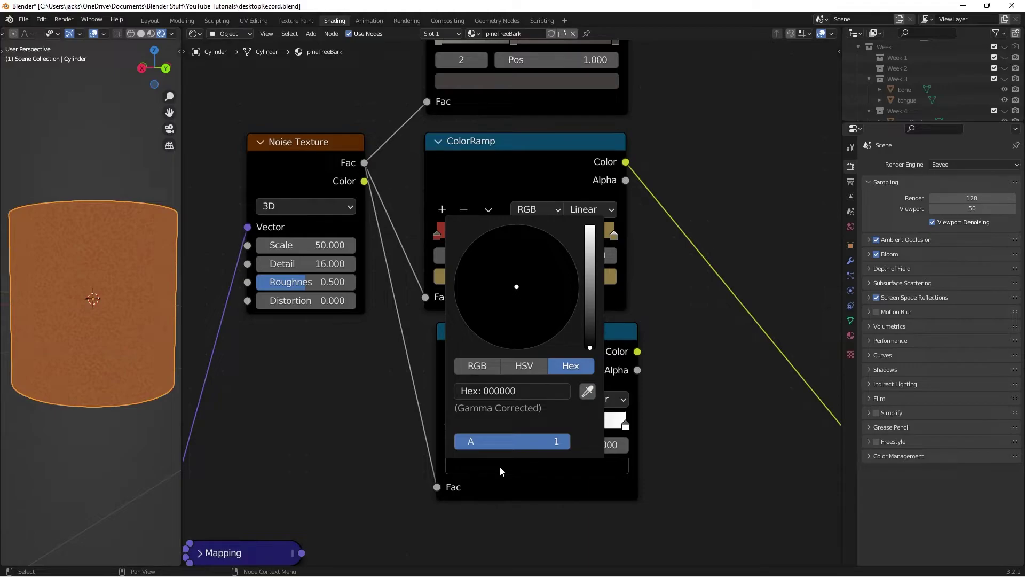
{"action": "left_click", "coordinate": [539, 391]}
{"action": "type", "text": "B3C1C2"}
{"action": "key", "text": "Return"}
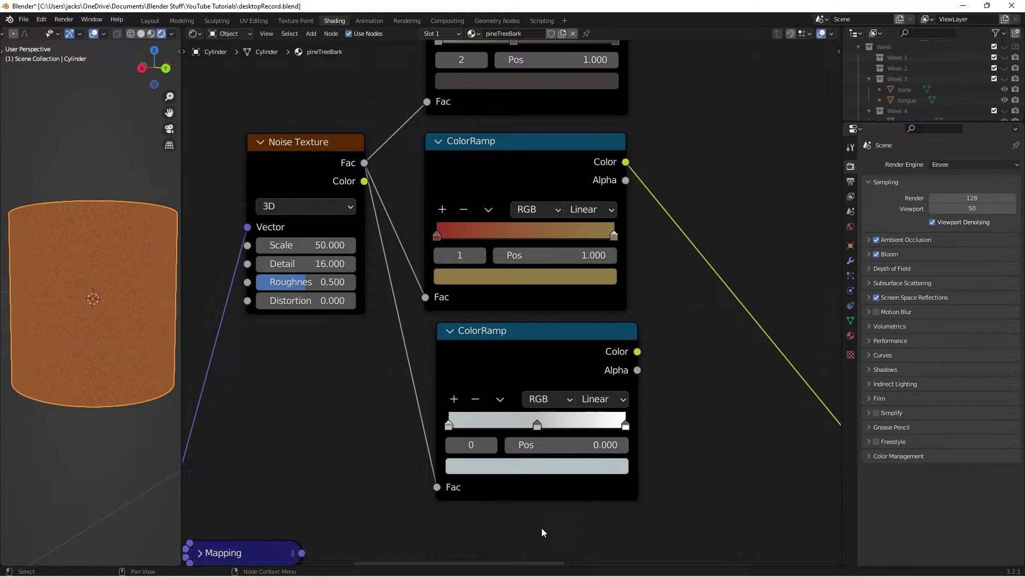
Set the middle stop of the third ramp to teal 729591
{"action": "left_click", "coordinate": [537, 423]}
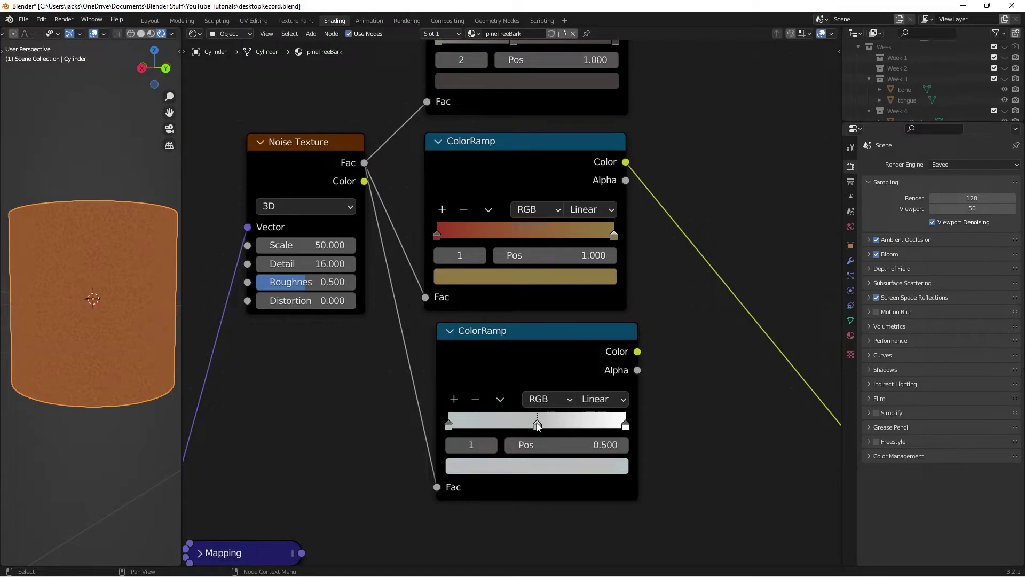
{"action": "left_click", "coordinate": [551, 475]}
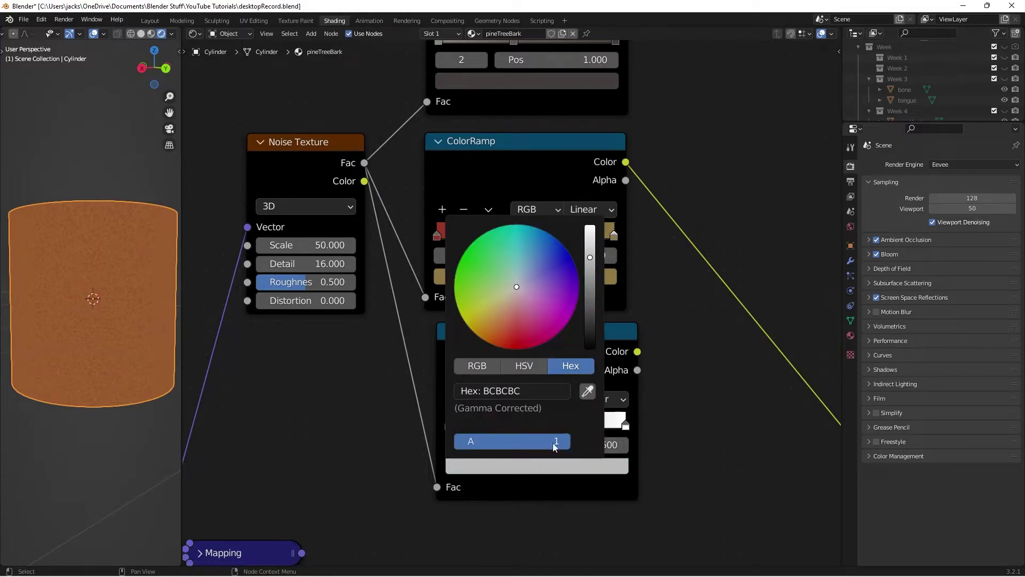
{"action": "left_click", "coordinate": [543, 392]}
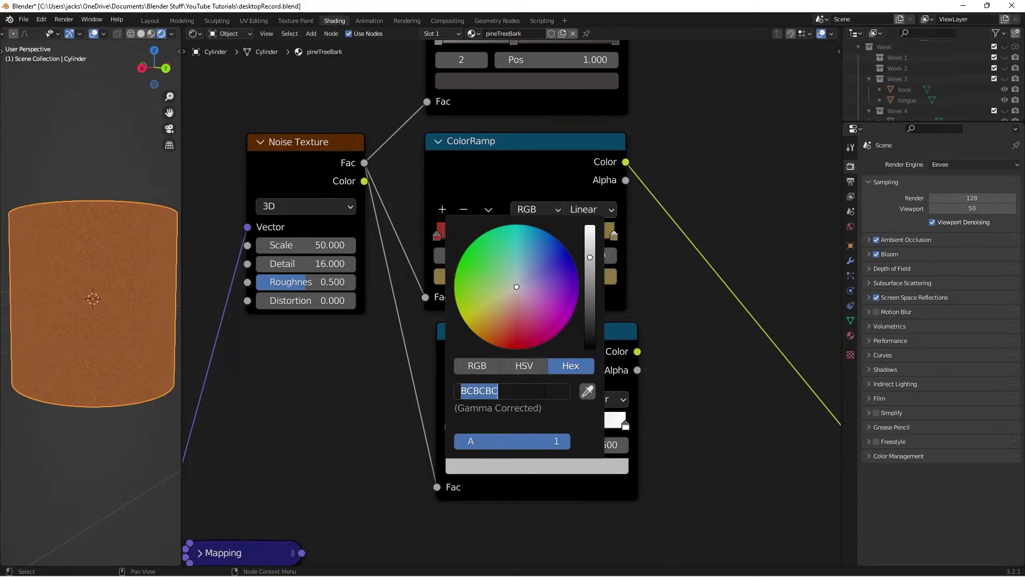
{"action": "type", "text": "729"}
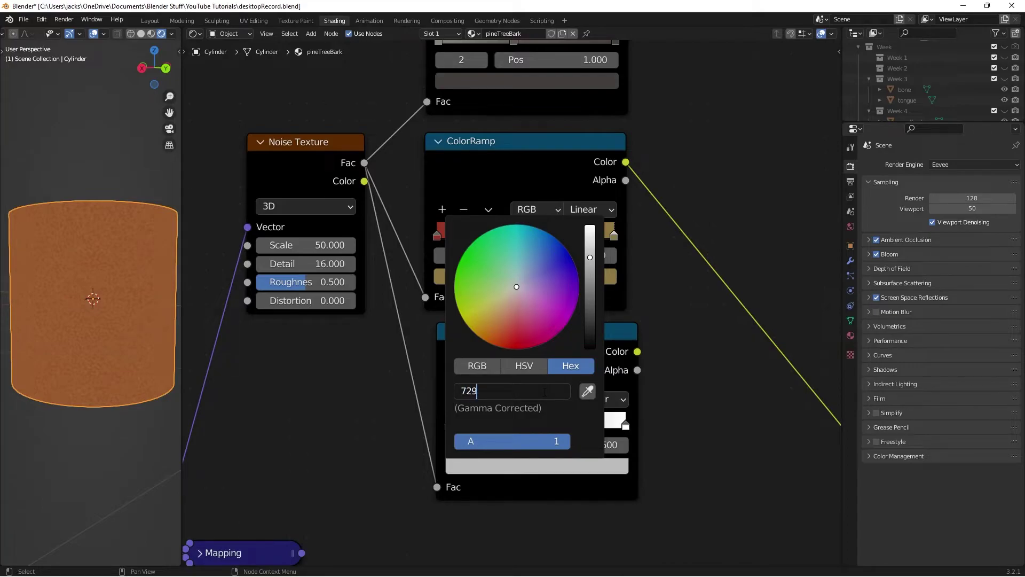
{"action": "type", "text": "591"}
{"action": "key", "text": "Return"}
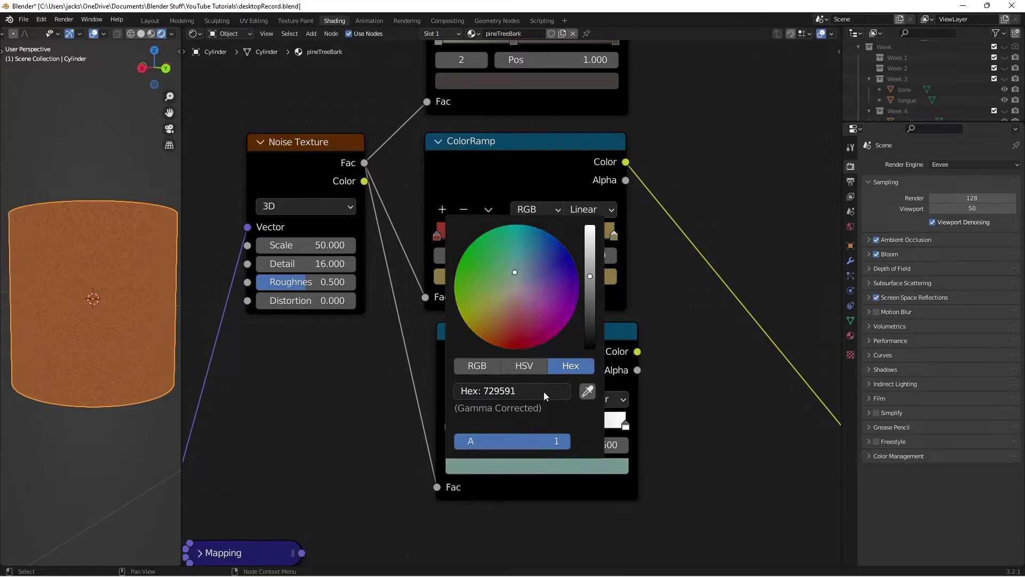
Set the rightmost stop to dark slate 464C5A and preview the third ramp on the cylinder
{"action": "left_click", "coordinate": [625, 425]}
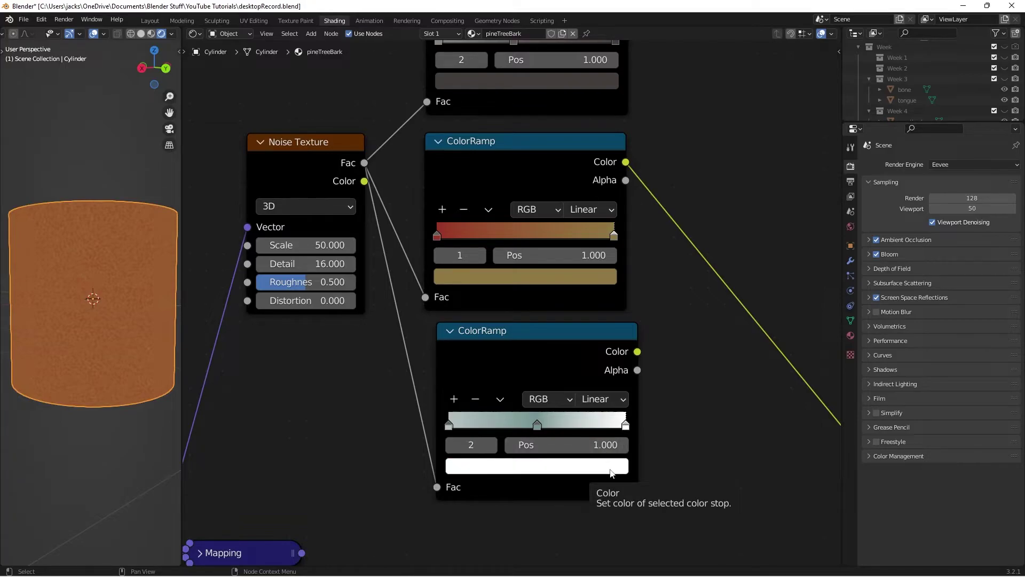
{"action": "left_click", "coordinate": [610, 468]}
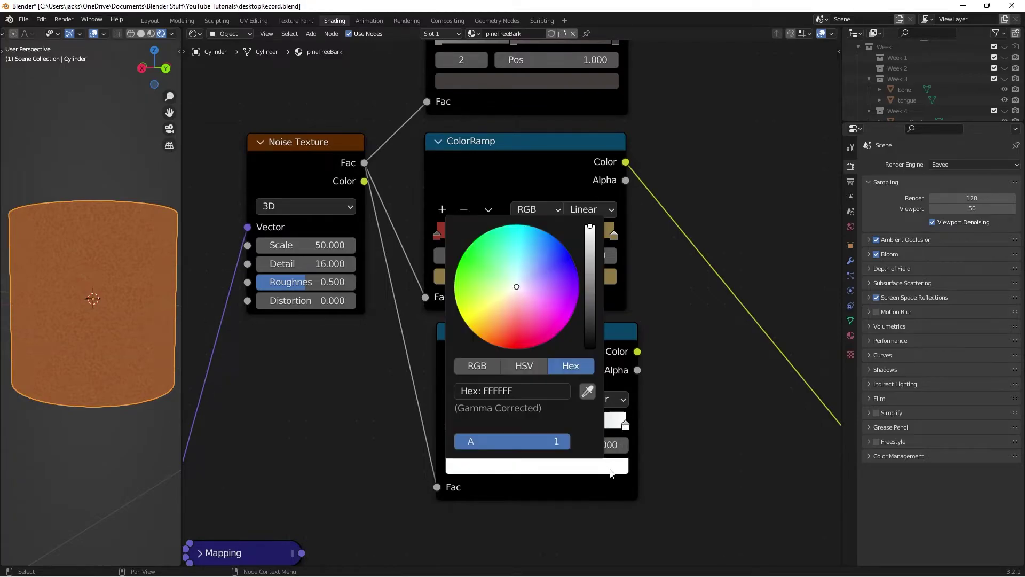
{"action": "left_click", "coordinate": [525, 395]}
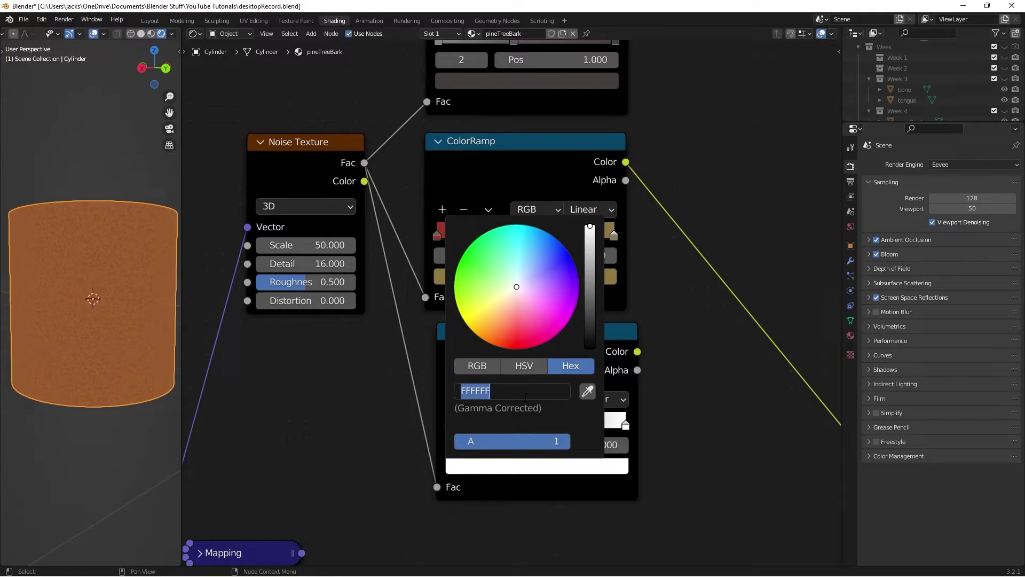
{"action": "type", "text": "464C5A"}
{"action": "key", "text": "Return"}
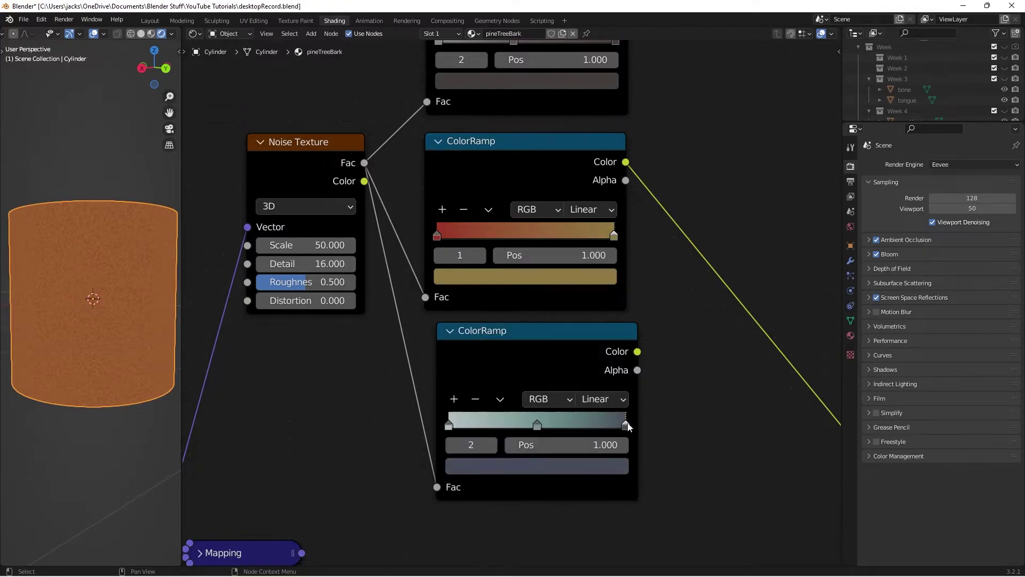
{"action": "left_click", "coordinate": [555, 377], "text": "ctrl+shift"}
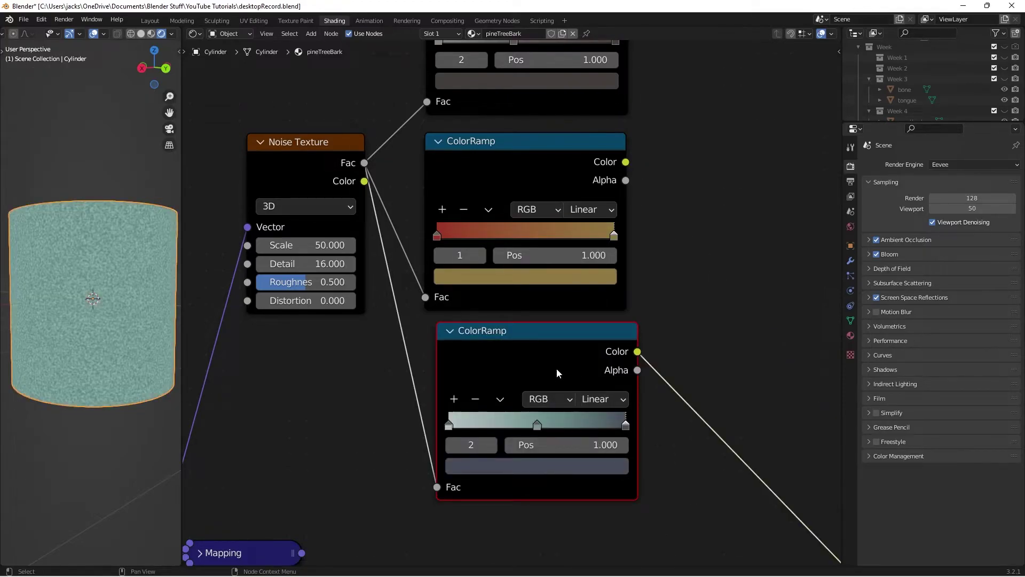
Save the file and nudge the third ColorRamp into place near the Mix node
{"action": "scroll", "coordinate": [102, 299], "scroll_direction": "up", "scroll_amount": 4}
{"action": "key", "text": "ctrl+s"}
{"action": "scroll", "coordinate": [396, 310], "scroll_direction": "down", "scroll_amount": 3}
{"action": "left_click_drag", "start_coordinate": [502, 340], "coordinate": [498, 338]}
{"action": "left_click", "coordinate": [606, 297]}
{"action": "scroll", "coordinate": [638, 338], "scroll_direction": "down", "scroll_amount": 2}
{"action": "middle_click_drag", "start_coordinate": [633, 450], "coordinate": [616, 331]}
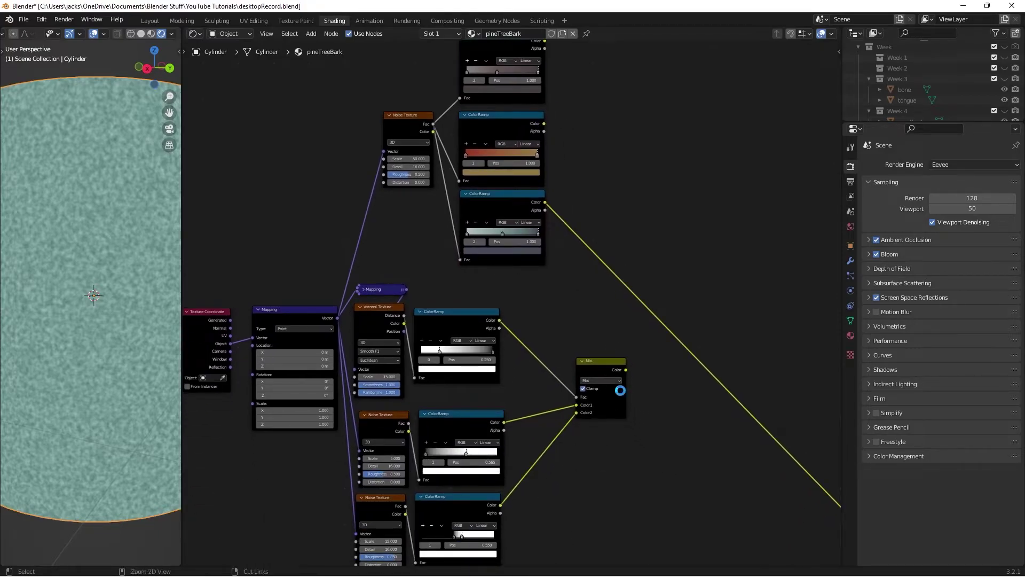
{"action": "key", "text": "ctrl+s"}
{"action": "middle_click_drag", "start_coordinate": [614, 383], "coordinate": [566, 343]}
{"action": "scroll", "coordinate": [569, 344], "scroll_direction": "up", "scroll_amount": 1}
Add a new Mix node right of the old one, with the old Mix output driving its Fac
{"action": "key", "text": "shift+a"}
{"action": "left_click", "coordinate": [601, 348]}
{"action": "type", "text": "mix"}
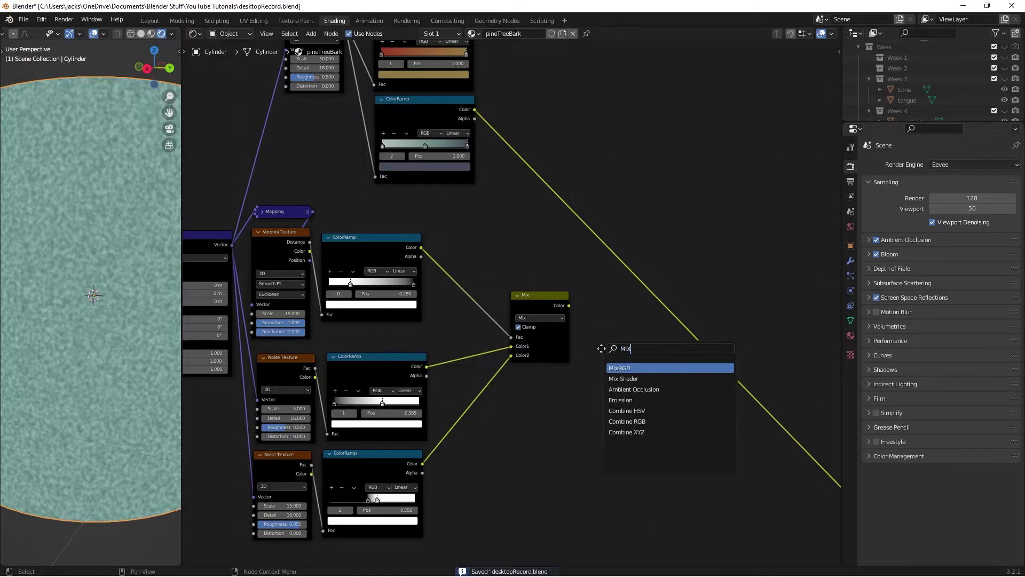
{"action": "key", "text": "Return"}
{"action": "left_click", "coordinate": [601, 300]}
{"action": "left_click_drag", "start_coordinate": [569, 305], "coordinate": [608, 341]}
{"action": "left_click_drag", "start_coordinate": [626, 299], "coordinate": [631, 296]}
Link the top ramp to Color2 and the middle ramp to Color1, then preview the rusty bark
{"action": "scroll", "coordinate": [679, 187], "scroll_direction": "down", "scroll_amount": 2}
{"action": "middle_click_drag", "start_coordinate": [679, 187], "coordinate": [641, 278]}
{"action": "scroll", "coordinate": [641, 279], "scroll_direction": "down", "scroll_amount": 1}
{"action": "left_click_drag", "start_coordinate": [467, 69], "coordinate": [574, 412]}
{"action": "left_click", "coordinate": [496, 146]}
{"action": "left_click_drag", "start_coordinate": [466, 145], "coordinate": [573, 405]}
{"action": "left_click", "coordinate": [599, 370]}
{"action": "middle_click_drag", "start_coordinate": [69, 349], "coordinate": [104, 327]}
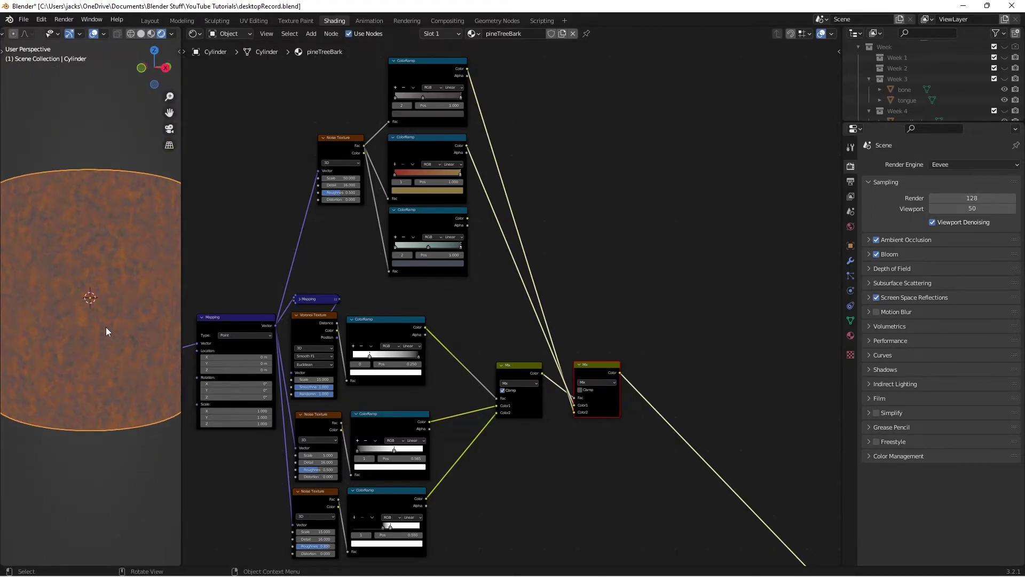
Slide the lower ramp's first stop left to 0.440, save, and raise the new Mix node slightly
{"action": "key", "text": "ctrl+s"}
{"action": "scroll", "coordinate": [498, 270], "scroll_direction": "up", "scroll_amount": 3}
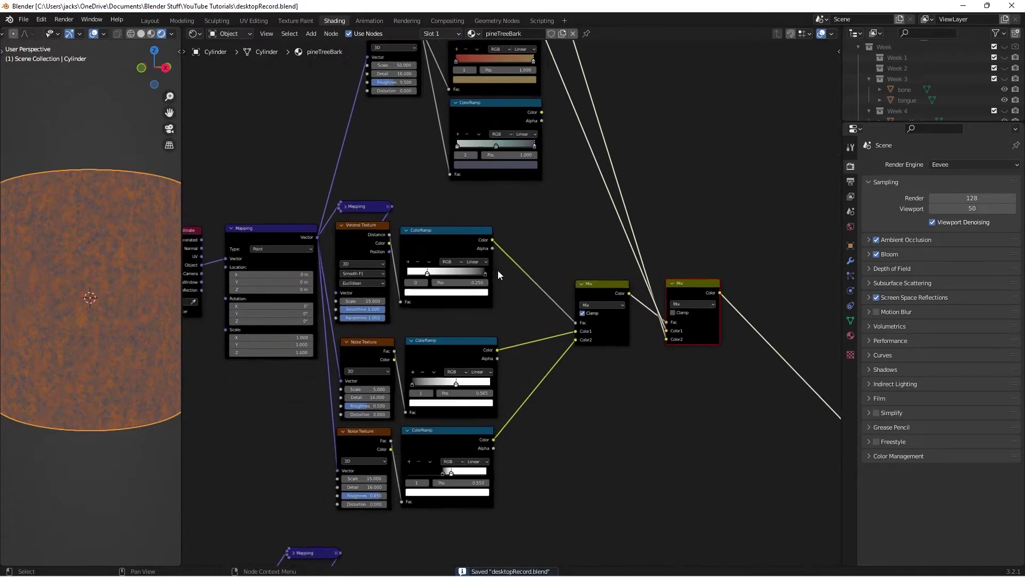
{"action": "left_click_drag", "start_coordinate": [447, 396], "coordinate": [506, 410]}
{"action": "key", "text": "ctrl+z"}
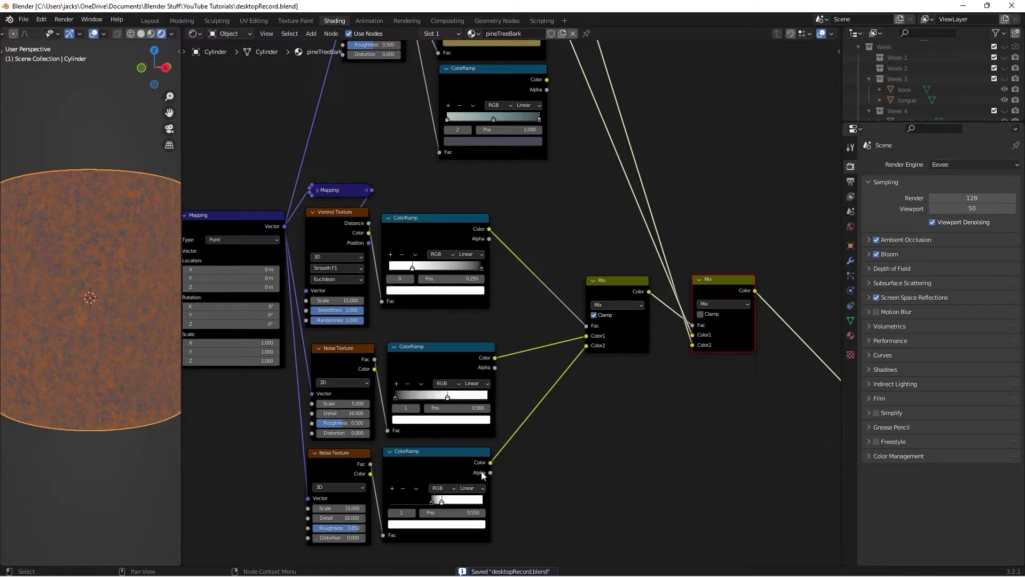
{"action": "mouse_move", "coordinate": [431, 502]}
{"action": "left_mouse_down"}
{"action": "mouse_move", "coordinate": [394, 502]}
{"action": "mouse_move", "coordinate": [414, 506]}
{"action": "left_mouse_up"}
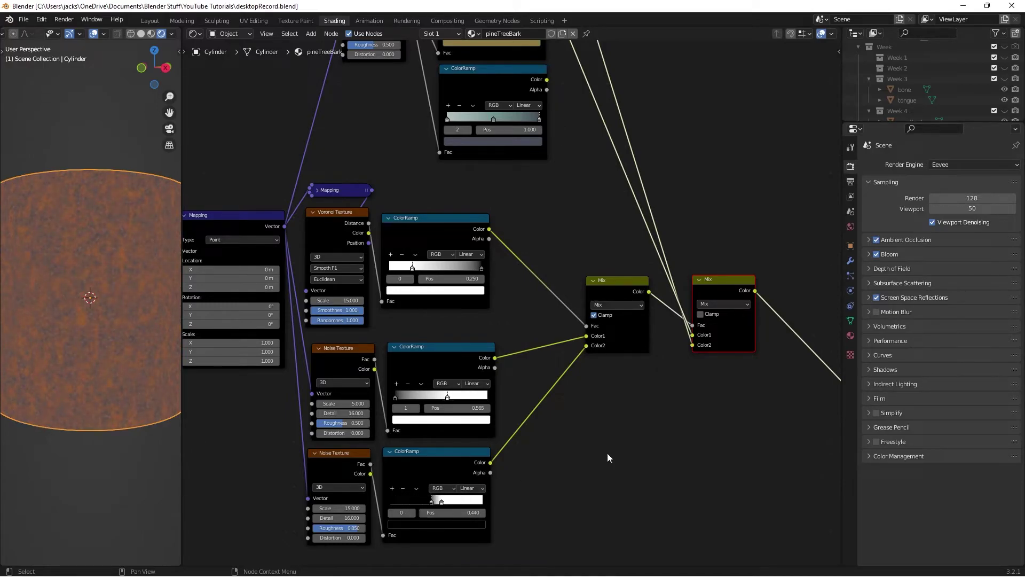
{"action": "key", "text": "ctrl+s"}
{"action": "left_click_drag", "start_coordinate": [714, 288], "coordinate": [714, 284]}
{"action": "left_click", "coordinate": [687, 214]}
Move the upper node group aside to free space for a new node and save
{"action": "scroll", "coordinate": [660, 274], "scroll_direction": "down", "scroll_amount": 2}
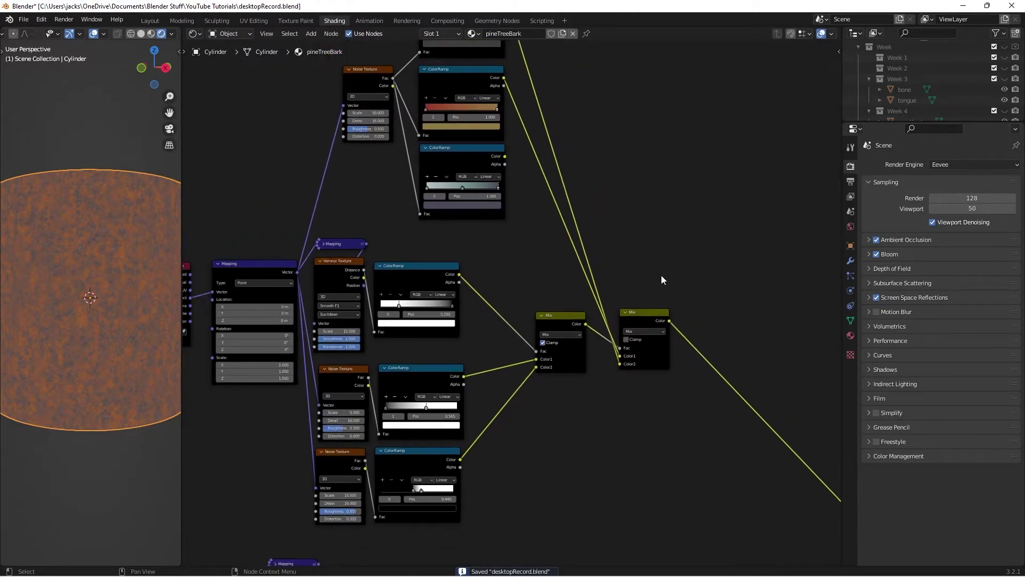
{"action": "left_click_drag", "start_coordinate": [449, 162], "coordinate": [449, 161]}
{"action": "scroll", "coordinate": [513, 155], "scroll_direction": "down", "scroll_amount": 4}
{"action": "middle_click_drag", "start_coordinate": [548, 150], "coordinate": [552, 167]}
{"action": "left_click_drag", "start_coordinate": [407, 98], "coordinate": [461, 141]}
{"action": "middle_click_drag", "start_coordinate": [559, 117], "coordinate": [584, 190]}
{"action": "left_click", "coordinate": [584, 190]}
{"action": "key", "text": "ctrl+s"}
Add a Noise Texture above the Mapping node, fed by the Mapping Vector output
{"action": "key", "text": "shift+a"}
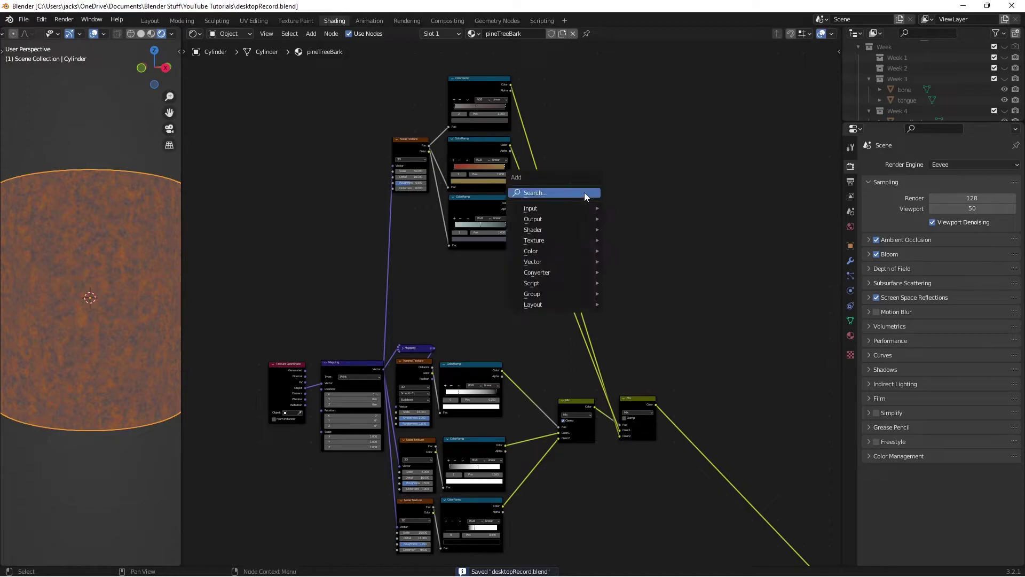
{"action": "left_click", "coordinate": [584, 193]}
{"action": "type", "text": "NOI"}
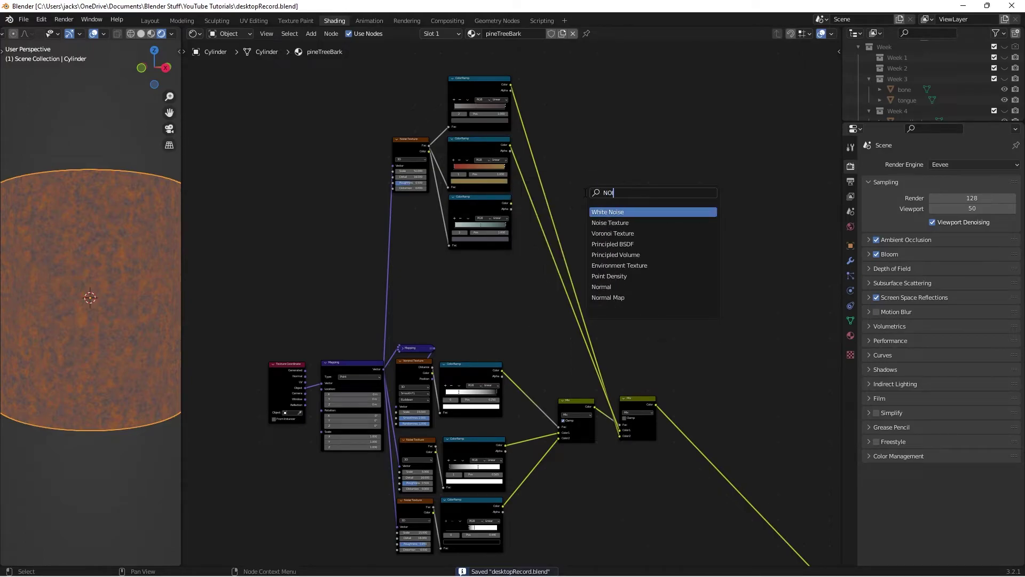
{"action": "key", "text": "Down"}
{"action": "key", "text": "Return"}
{"action": "left_click", "coordinate": [417, 275]}
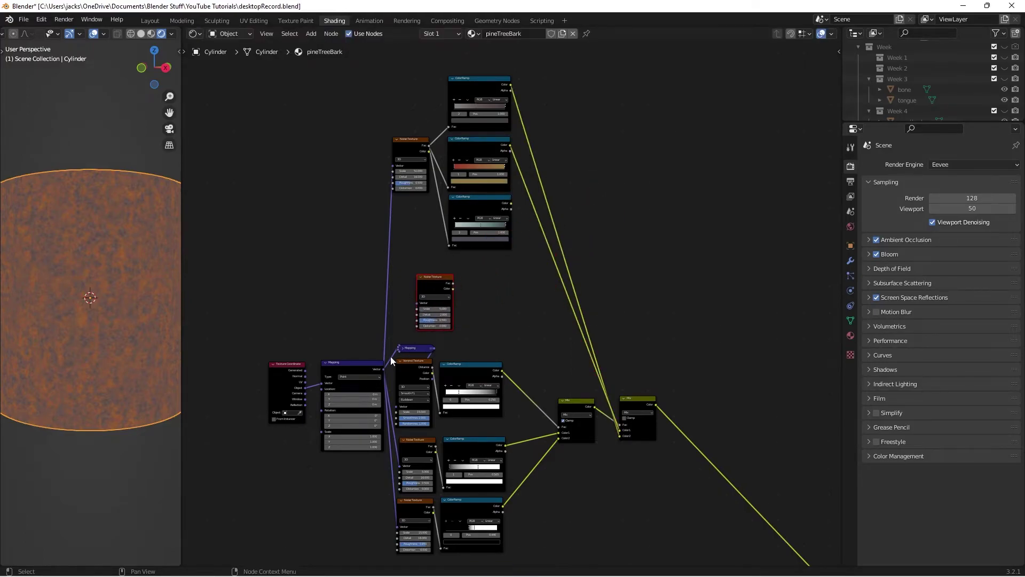
{"action": "left_click_drag", "start_coordinate": [382, 366], "coordinate": [417, 303]}
{"action": "middle_click_drag", "start_coordinate": [417, 303], "coordinate": [508, 310]}
{"action": "scroll", "coordinate": [398, 326], "scroll_direction": "up", "scroll_amount": 1}
{"action": "left_click", "coordinate": [425, 316]}
{"action": "scroll", "coordinate": [427, 316], "scroll_direction": "up", "scroll_amount": 2}
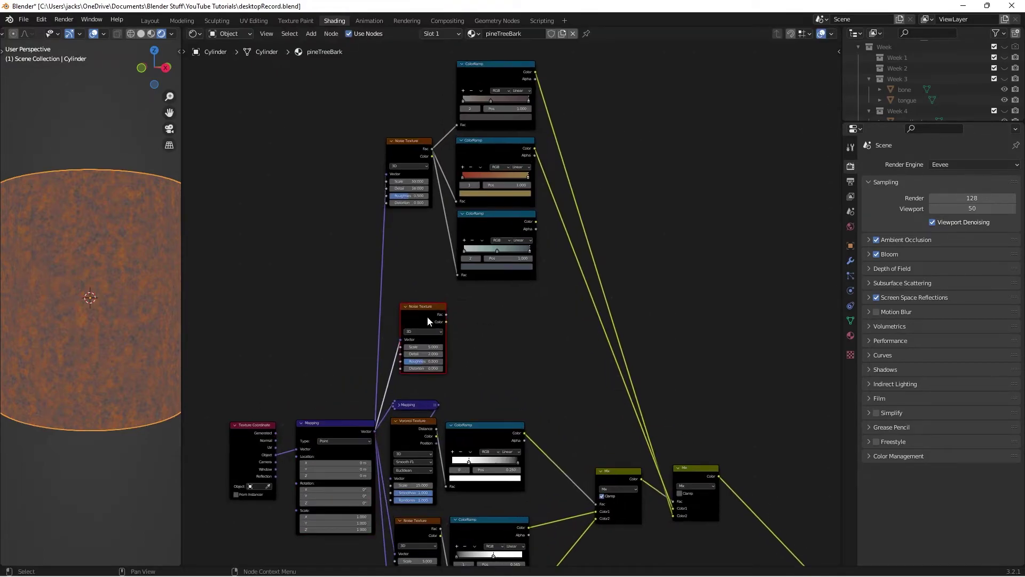
{"action": "left_click_drag", "start_coordinate": [430, 319], "coordinate": [468, 321]}
Add a ColorRamp fed by the new Noise Fac and preview it on the cylinder
{"action": "type", "text": "color"}
{"action": "key", "text": "Return"}
{"action": "left_click", "coordinate": [458, 297]}
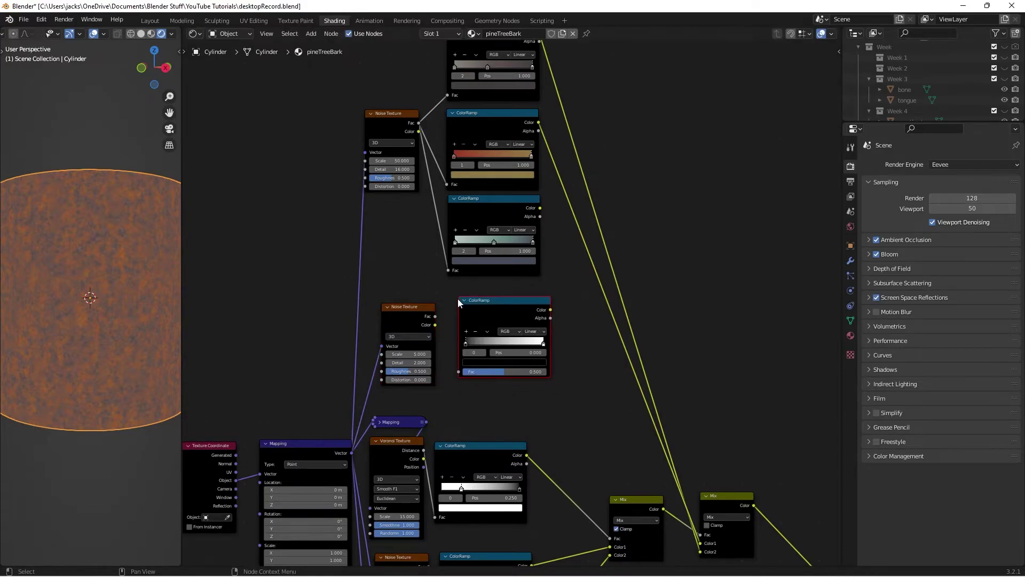
{"action": "scroll", "coordinate": [457, 296], "scroll_direction": "up", "scroll_amount": 2}
{"action": "left_click_drag", "start_coordinate": [398, 322], "coordinate": [433, 404]}
{"action": "mouse_move", "coordinate": [479, 319]}
{"action": "left_mouse_down"}
{"action": "mouse_move", "coordinate": [479, 336]}
{"action": "mouse_move", "coordinate": [475, 317]}
{"action": "left_mouse_up"}
{"action": "left_click", "coordinate": [479, 336], "text": "ctrl+shift"}
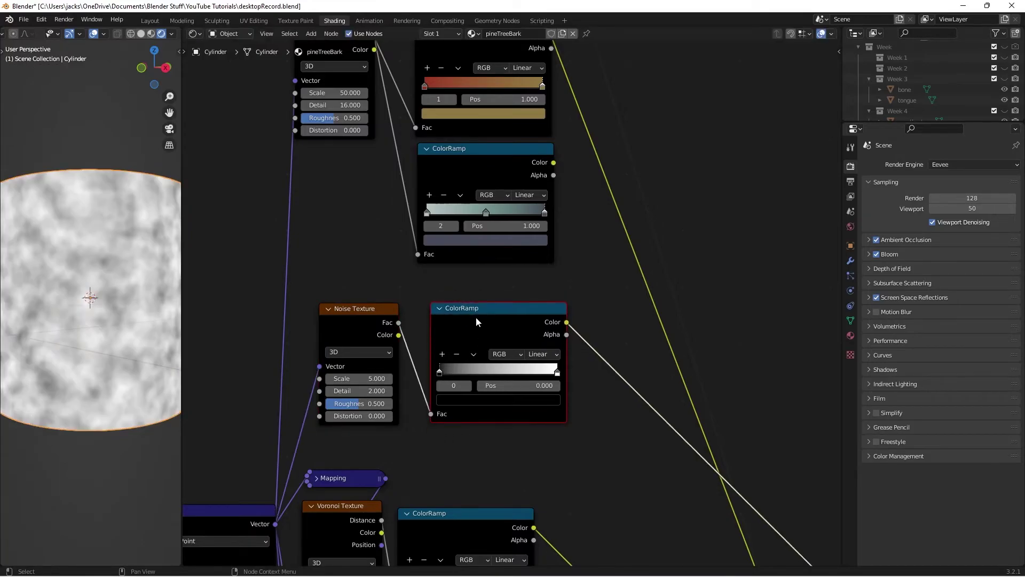
{"action": "scroll", "coordinate": [477, 320], "scroll_direction": "up", "scroll_amount": 1}
Set the new Noise Texture to Detail 16 and Roughness 0.8
{"action": "left_click", "coordinate": [360, 396]}
{"action": "type", "text": "16"}
{"action": "key", "text": "Return"}
{"action": "left_click", "coordinate": [351, 415]}
{"action": "type", "text": ".8"}
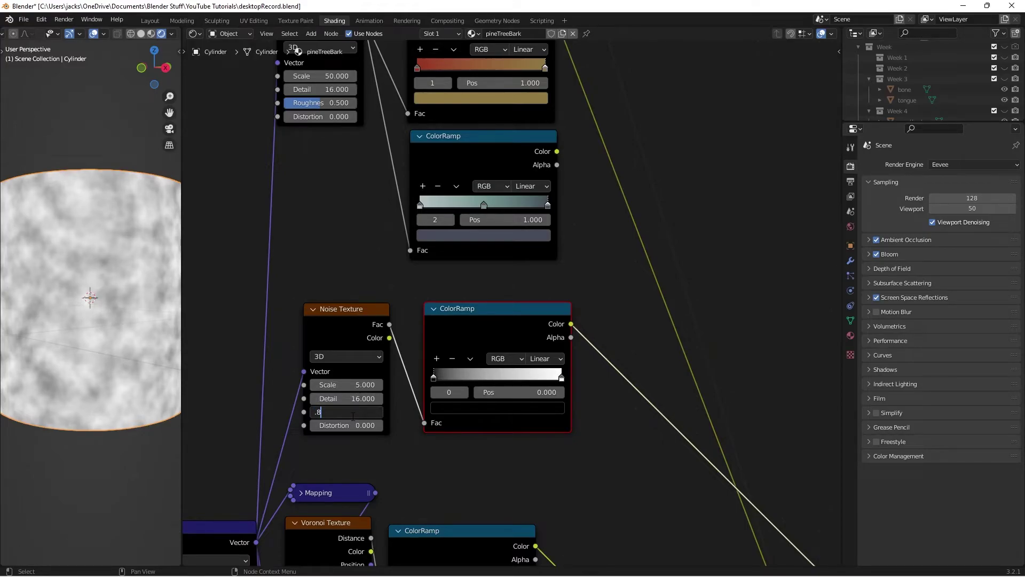
{"action": "key", "text": "Return"}
Tighten the ramp: white stop at 0.69 and black stop at 0.525
{"action": "scroll", "coordinate": [458, 441], "scroll_direction": "up", "scroll_amount": 1}
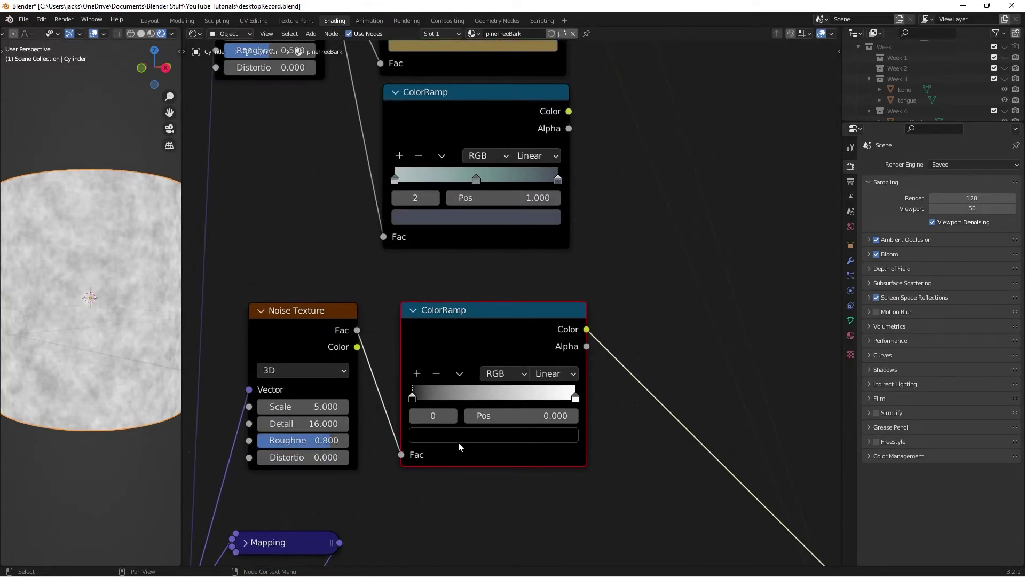
{"action": "left_click_drag", "start_coordinate": [575, 398], "coordinate": [571, 398]}
{"action": "left_click", "coordinate": [562, 416]}
{"action": "type", "text": ".69"}
{"action": "key", "text": "Return"}
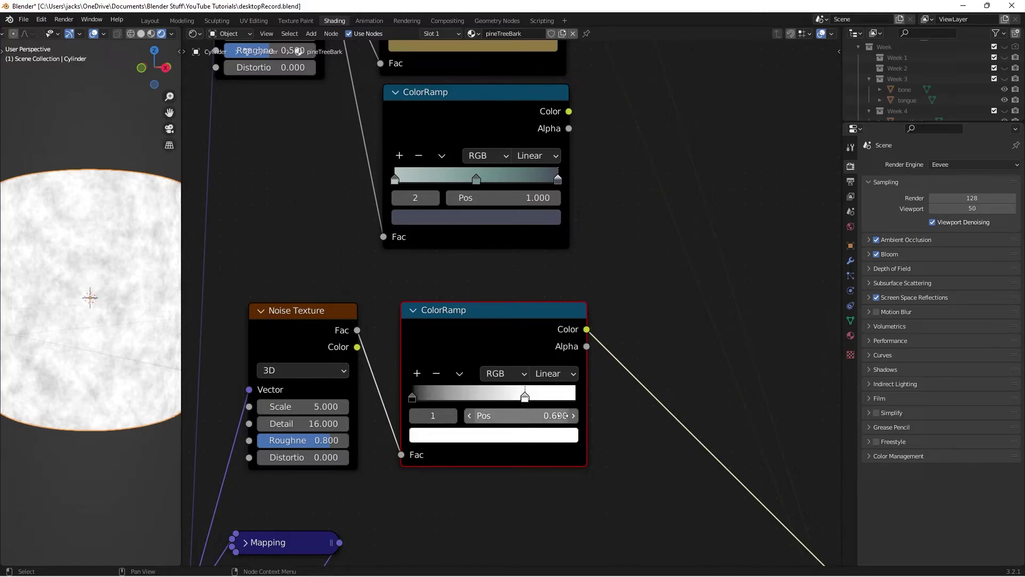
{"action": "left_click", "coordinate": [412, 397]}
{"action": "left_click", "coordinate": [518, 416]}
{"action": "type", "text": ".525"}
{"action": "key", "text": "Return"}
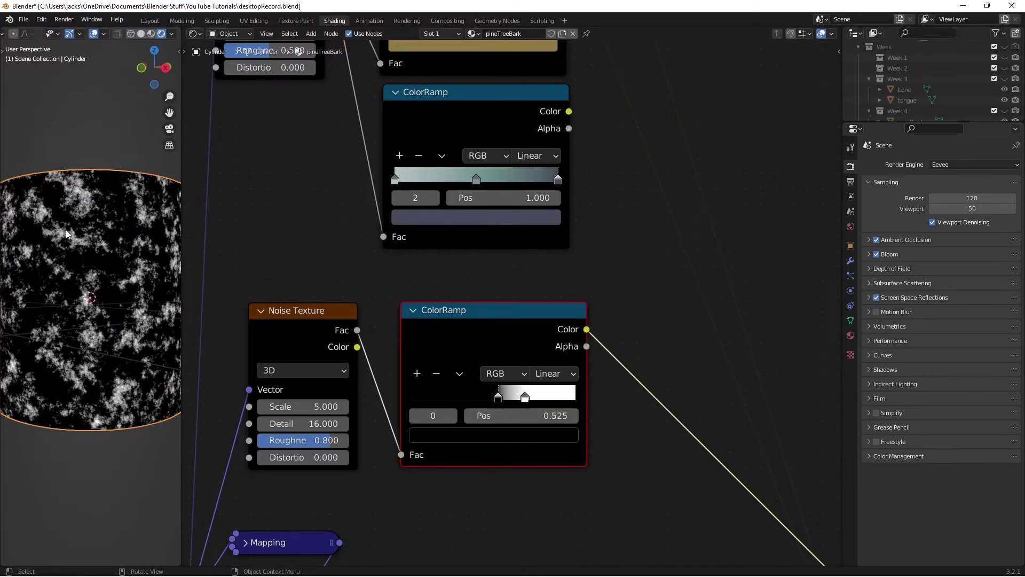
Save the blend file and clear the node selection
{"action": "key", "text": "ctrl+s"}
{"action": "scroll", "coordinate": [66, 234], "scroll_direction": "down", "scroll_amount": 2}
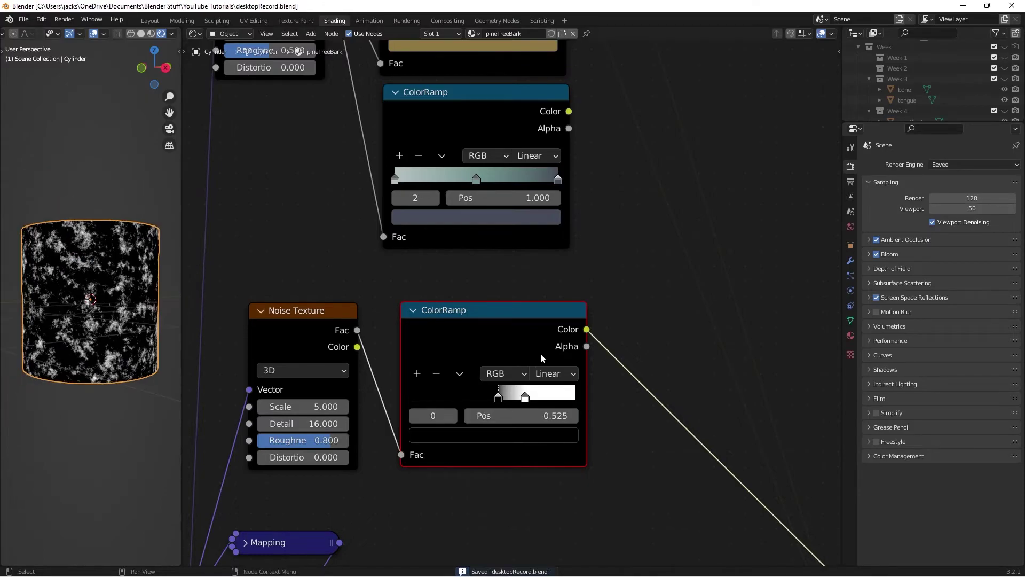
{"action": "scroll", "coordinate": [463, 304], "scroll_direction": "down", "scroll_amount": 2}
{"action": "left_click", "coordinate": [462, 309]}
{"action": "scroll", "coordinate": [519, 342], "scroll_direction": "down", "scroll_amount": 2}
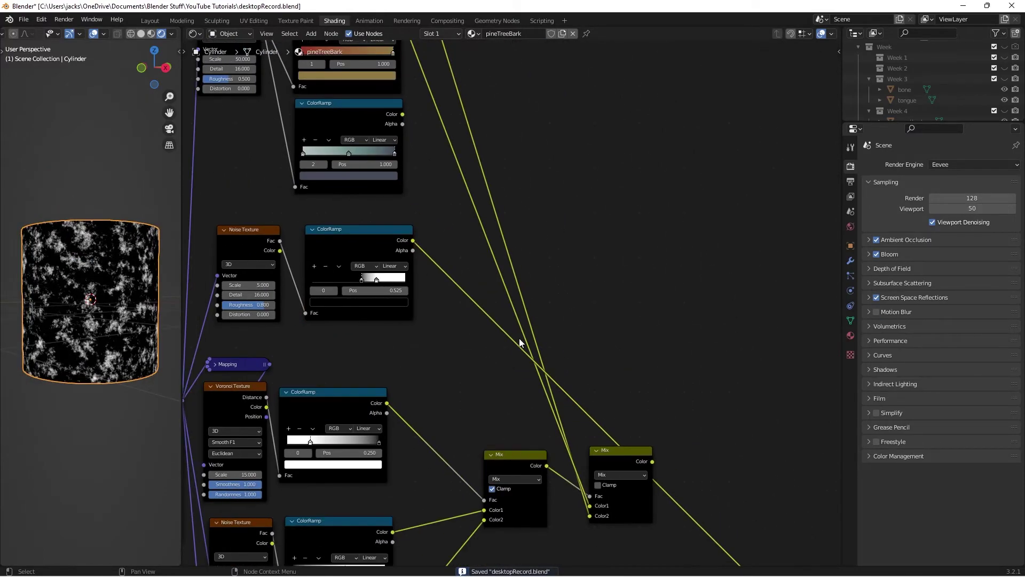
Add a third Mix node and place it beside the previous Mix
{"action": "key", "text": "shift+a"}
{"action": "left_click", "coordinate": [568, 367]}
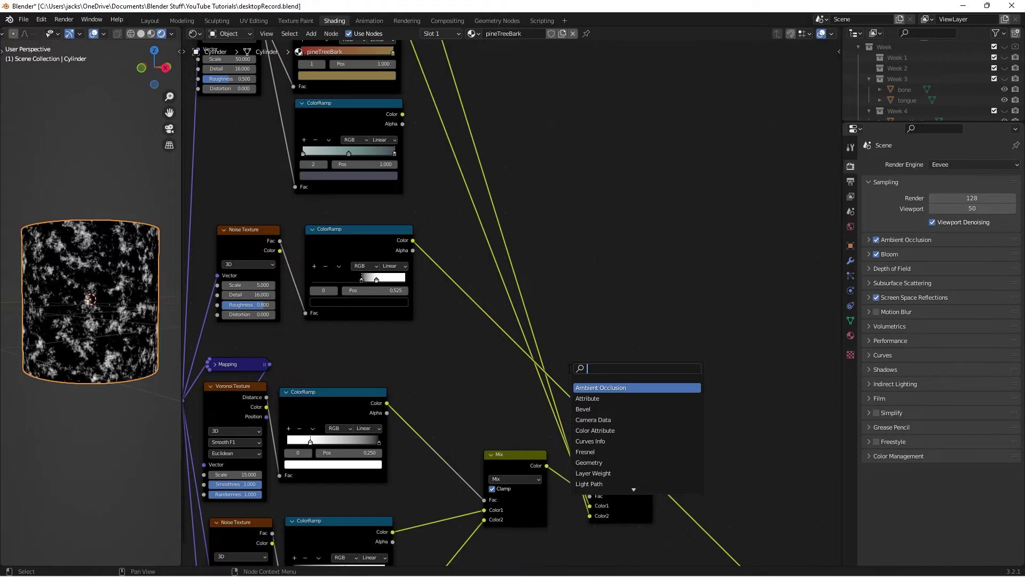
{"action": "type", "text": "mix"}
{"action": "key", "text": "Return"}
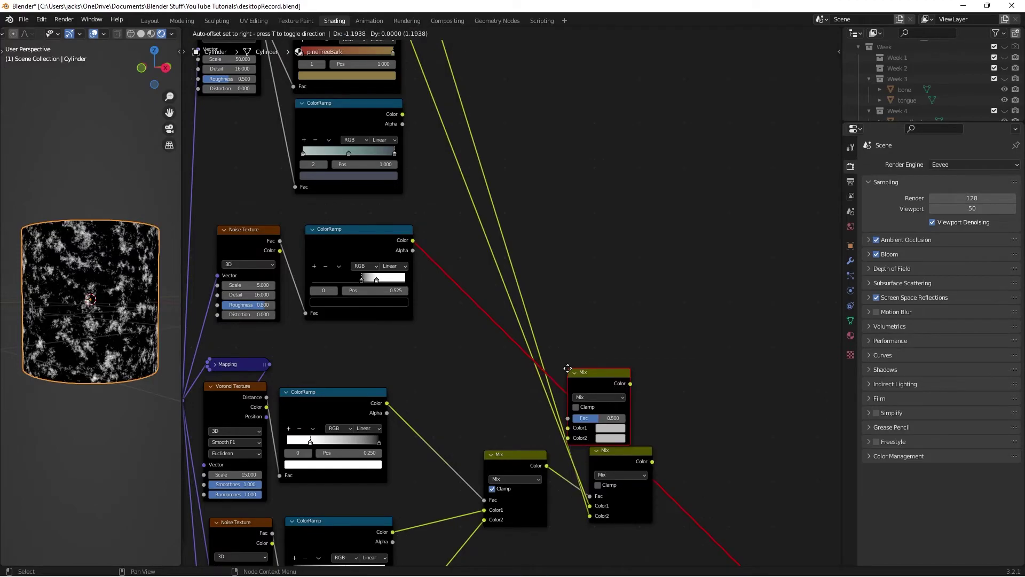
{"action": "left_click", "coordinate": [709, 431]}
{"action": "middle_click_drag", "start_coordinate": [702, 387], "coordinate": [566, 251]}
{"action": "left_click_drag", "start_coordinate": [597, 306], "coordinate": [608, 312]}
{"action": "left_click", "coordinate": [555, 273]}
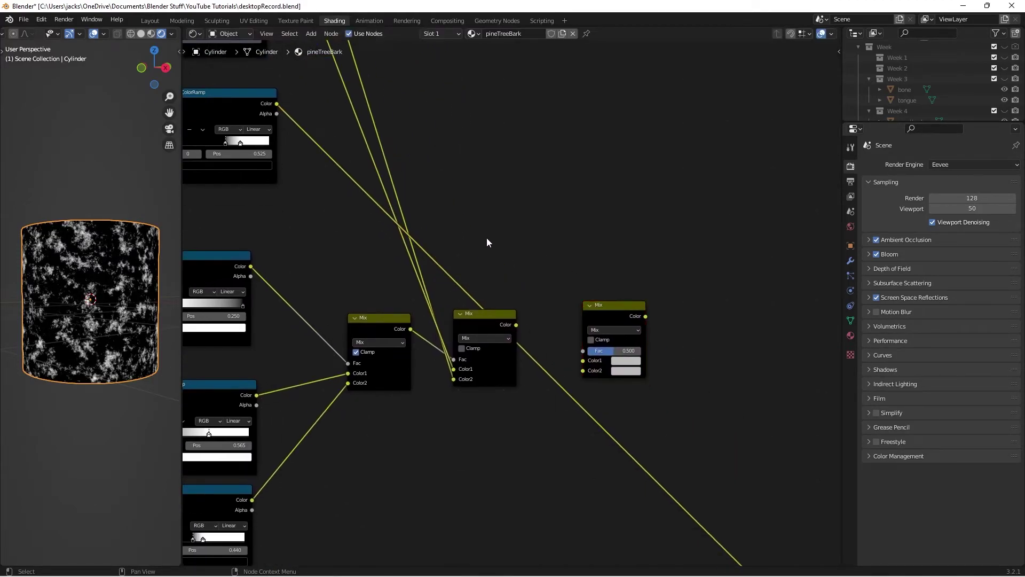
Wire the speckle ramp to Fac, middle Mix to Color1, top ramp to Color2, then preview
{"action": "left_click_drag", "start_coordinate": [276, 104], "coordinate": [581, 351]}
{"action": "scroll", "coordinate": [556, 252], "scroll_direction": "down", "scroll_amount": 2}
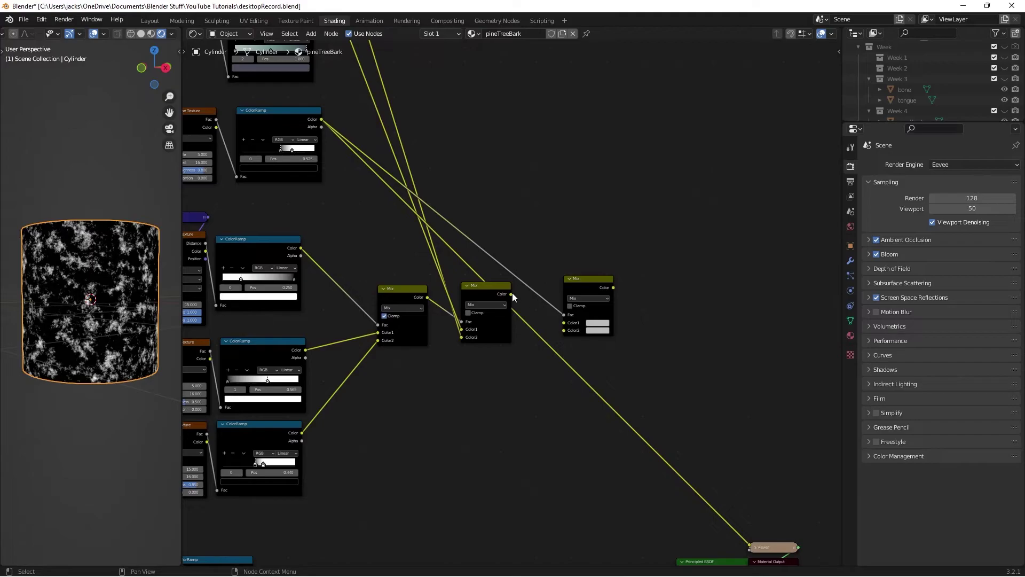
{"action": "left_click_drag", "start_coordinate": [511, 293], "coordinate": [571, 322]}
{"action": "scroll", "coordinate": [530, 217], "scroll_direction": "down", "scroll_amount": 2}
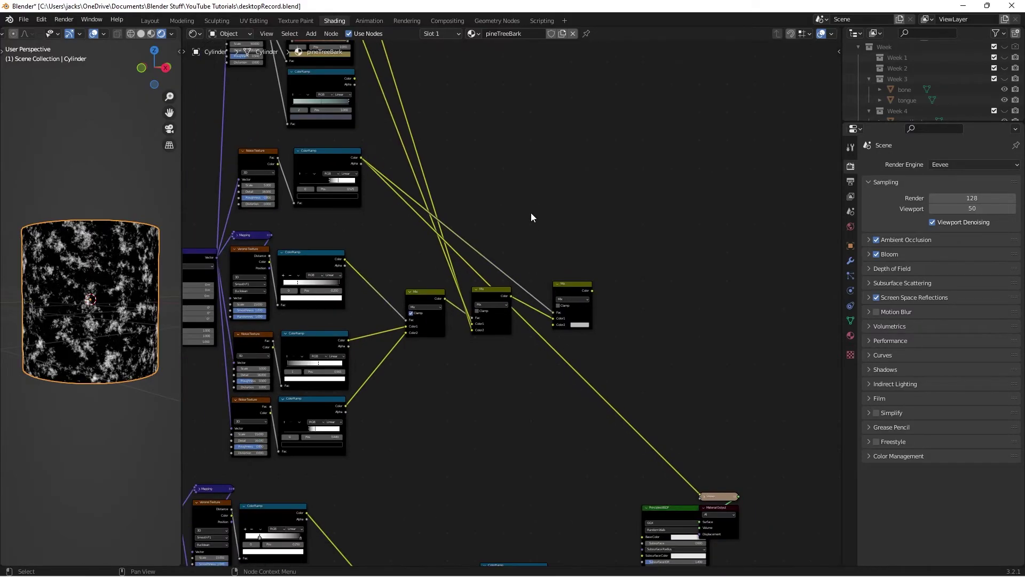
{"action": "left_click_drag", "start_coordinate": [368, 121], "coordinate": [567, 368]}
{"action": "left_click", "coordinate": [582, 332], "text": "ctrl+shift"}
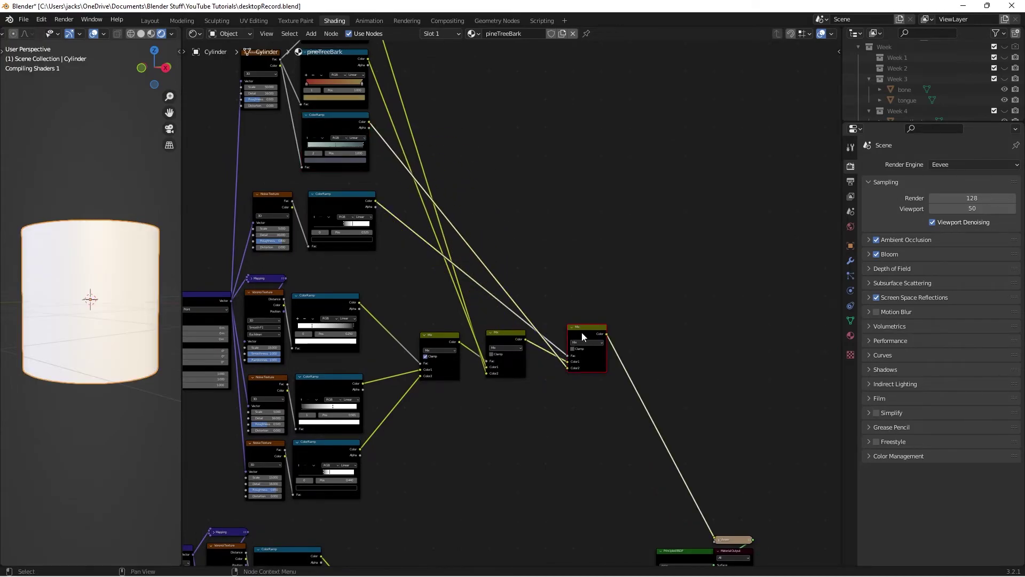
Save the file and orbit the cylinder to inspect the mixed texture
{"action": "scroll", "coordinate": [81, 321], "scroll_direction": "up", "scroll_amount": 4}
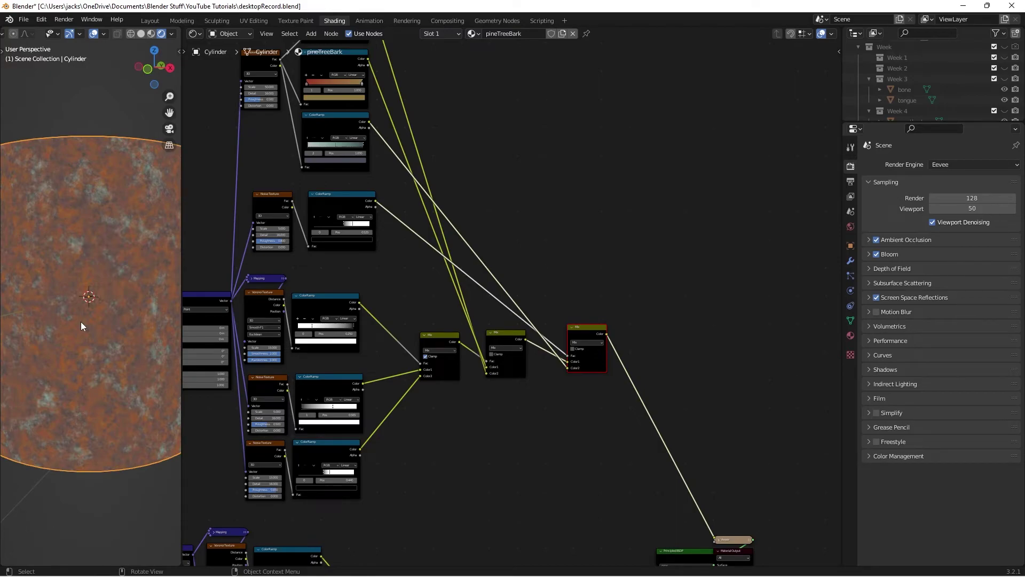
{"action": "key", "text": "ctrl+s"}
{"action": "scroll", "coordinate": [564, 232], "scroll_direction": "down", "scroll_amount": 2}
{"action": "middle_click_drag", "start_coordinate": [118, 273], "coordinate": [59, 286]}
Connect the final Mix output to Principled BSDF Base Color and preview the bumpy bark
{"action": "scroll", "coordinate": [142, 281], "scroll_direction": "down", "scroll_amount": 3}
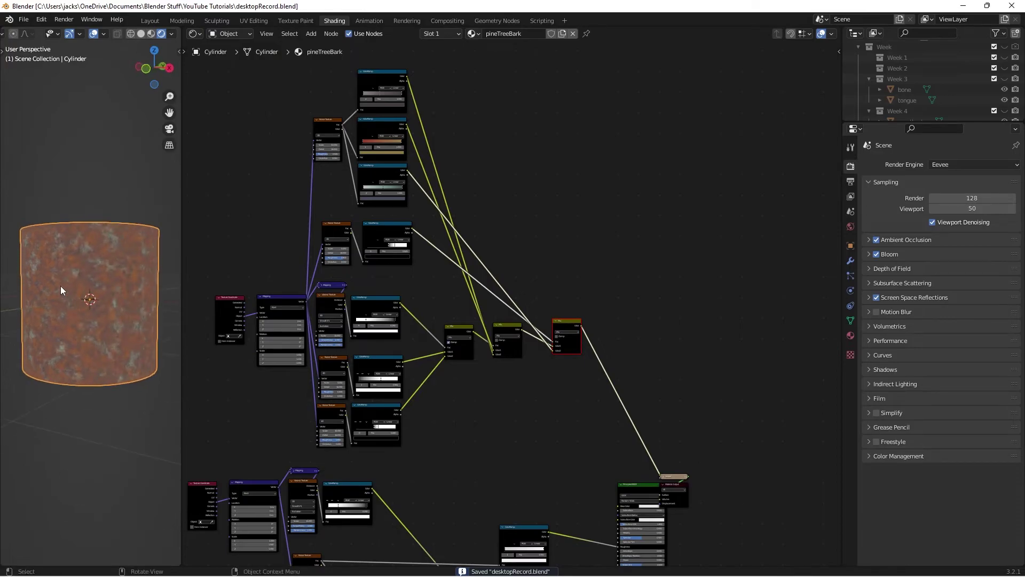
{"action": "middle_click_drag", "start_coordinate": [480, 420], "coordinate": [484, 274]}
{"action": "scroll", "coordinate": [484, 273], "scroll_direction": "up", "scroll_amount": 2}
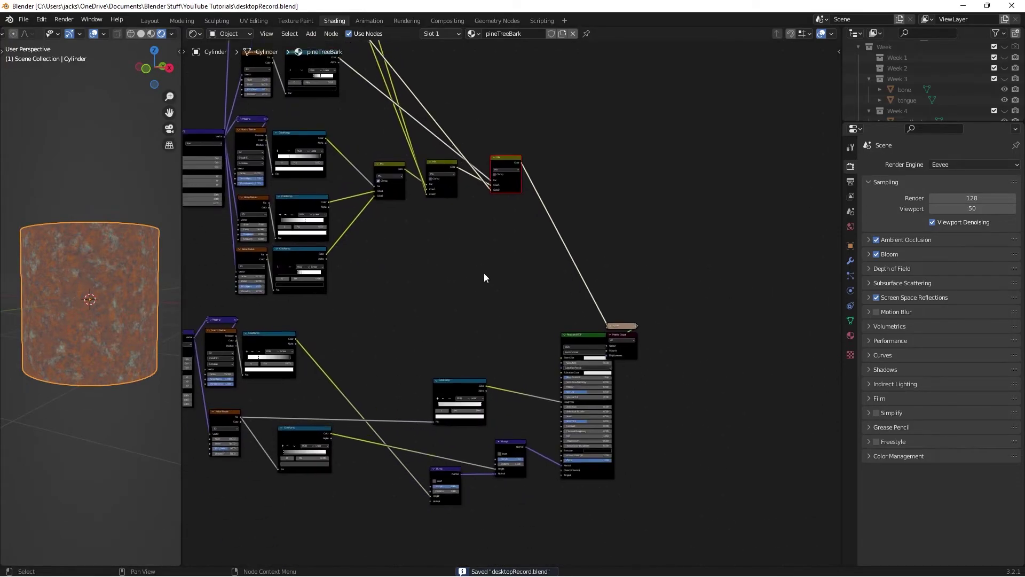
{"action": "left_click_drag", "start_coordinate": [512, 161], "coordinate": [569, 368]}
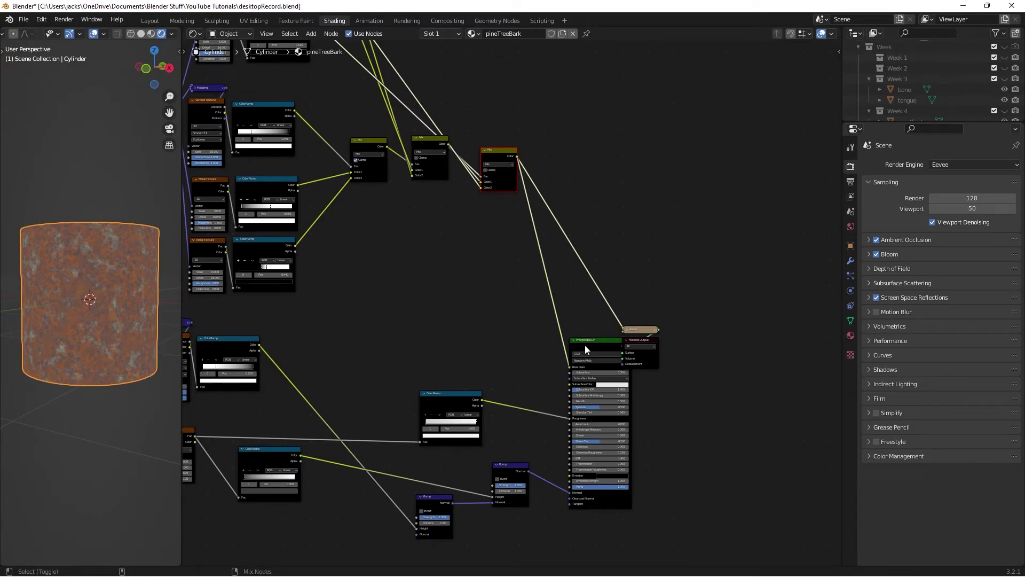
{"action": "left_click", "coordinate": [627, 337], "text": "ctrl+shift"}
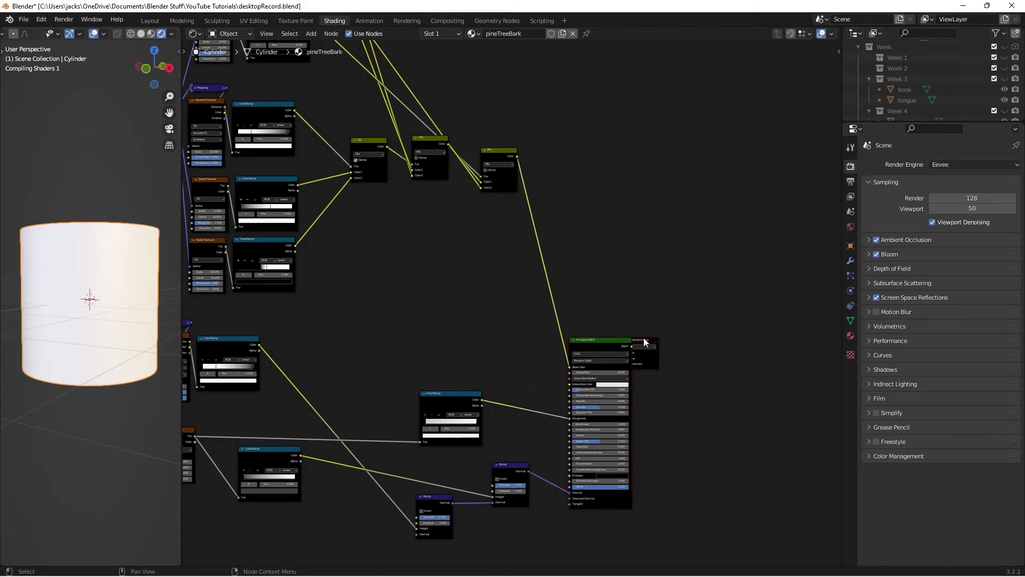
{"action": "middle_click_drag", "start_coordinate": [118, 316], "coordinate": [124, 310]}
{"action": "scroll", "coordinate": [124, 314], "scroll_direction": "up", "scroll_amount": 4}
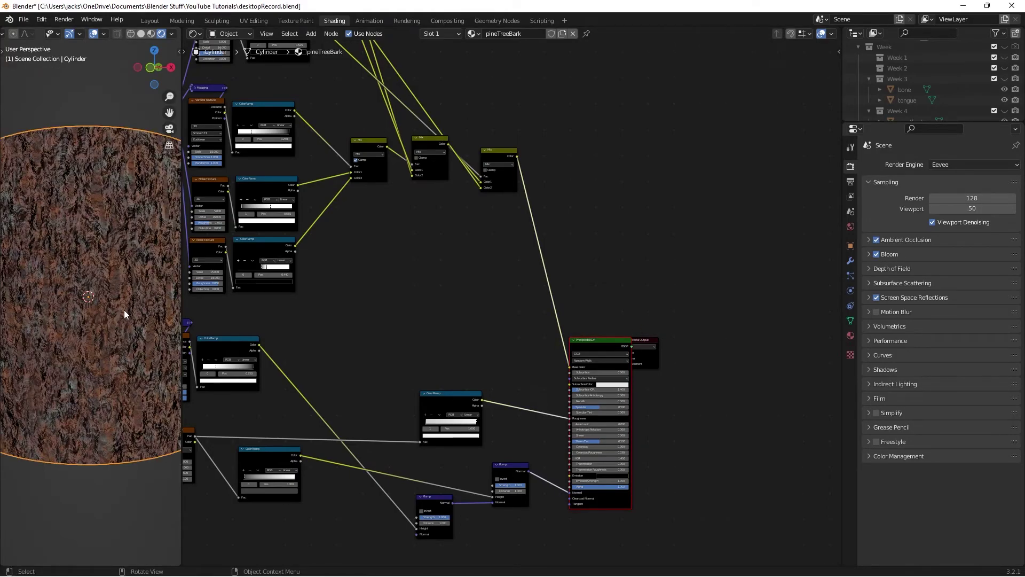
{"action": "middle_click_drag", "start_coordinate": [430, 479], "coordinate": [400, 340]}
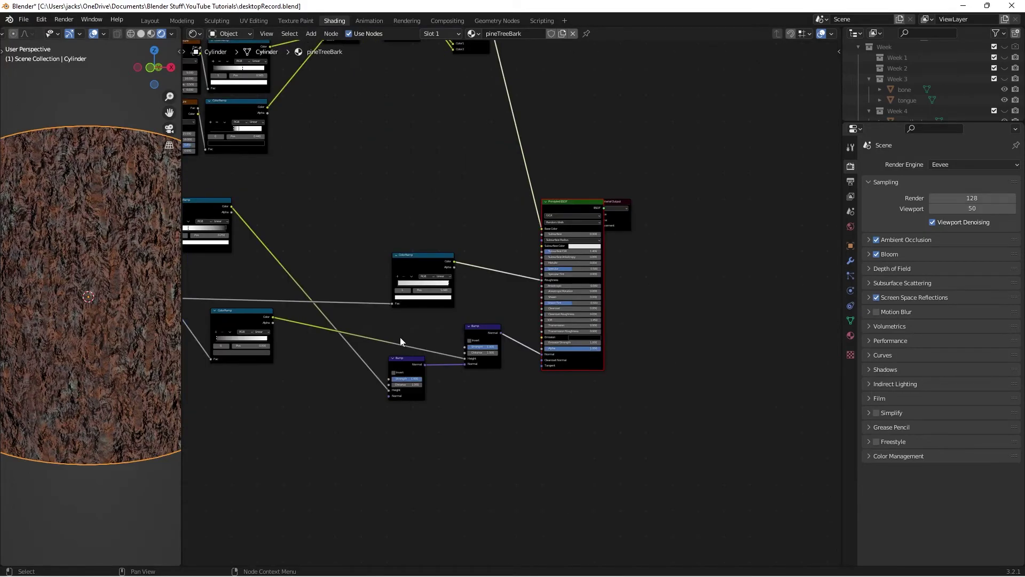
Set the lower Bump node's Strength to 0.5 and the upper Bump node's to 0.4
{"action": "scroll", "coordinate": [399, 337], "scroll_direction": "up", "scroll_amount": 4}
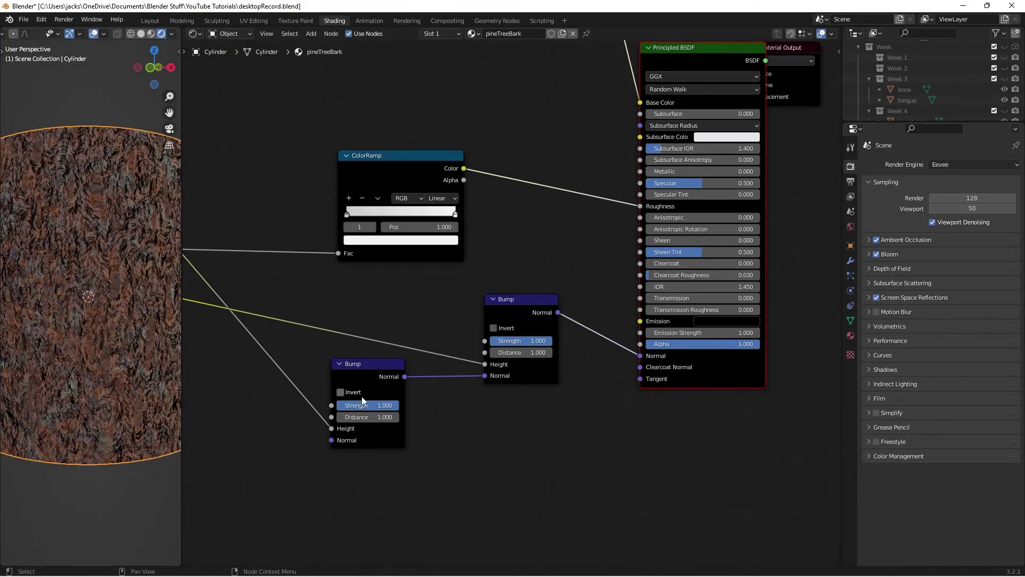
{"action": "left_click", "coordinate": [381, 407]}
{"action": "type", "text": "0.5"}
{"action": "key", "text": "Return"}
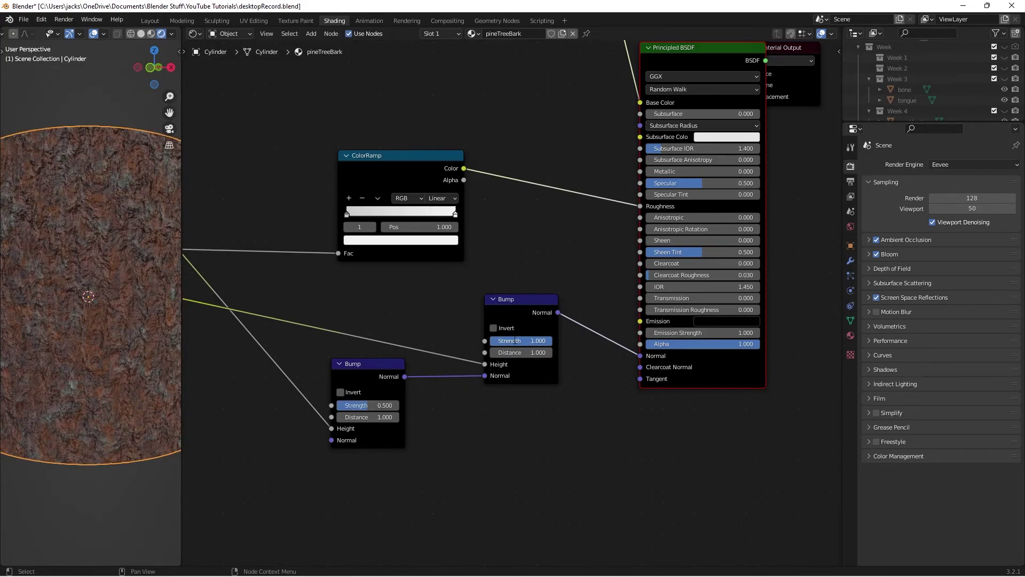
{"action": "left_click", "coordinate": [515, 340]}
{"action": "key", "text": "BackSpace"}
{"action": "type", "text": "0.4"}
{"action": "key", "text": "Return"}
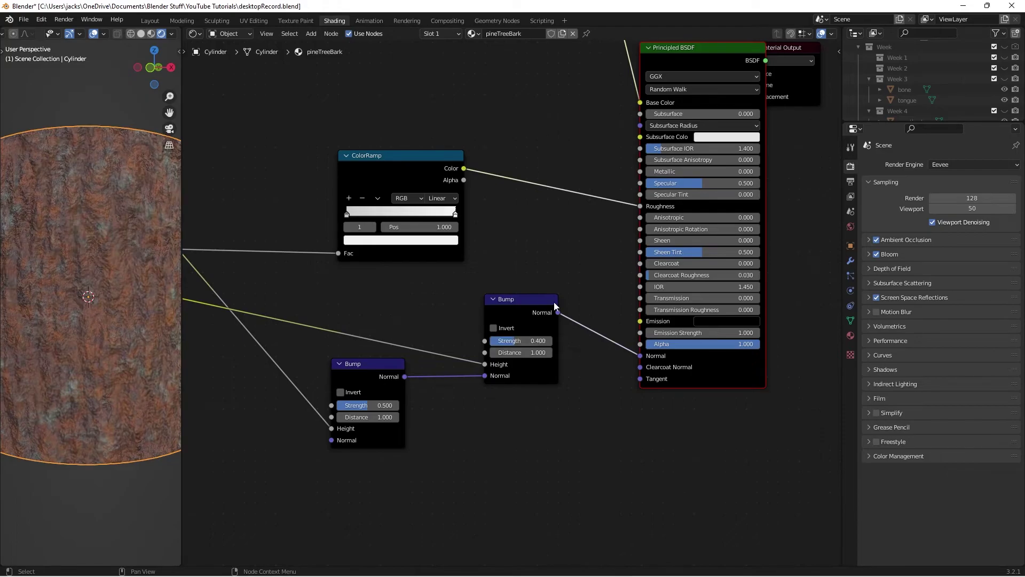
Save the blend file and view the bark cylinder from a low angle in Layout
{"action": "key", "text": "ctrl+s"}
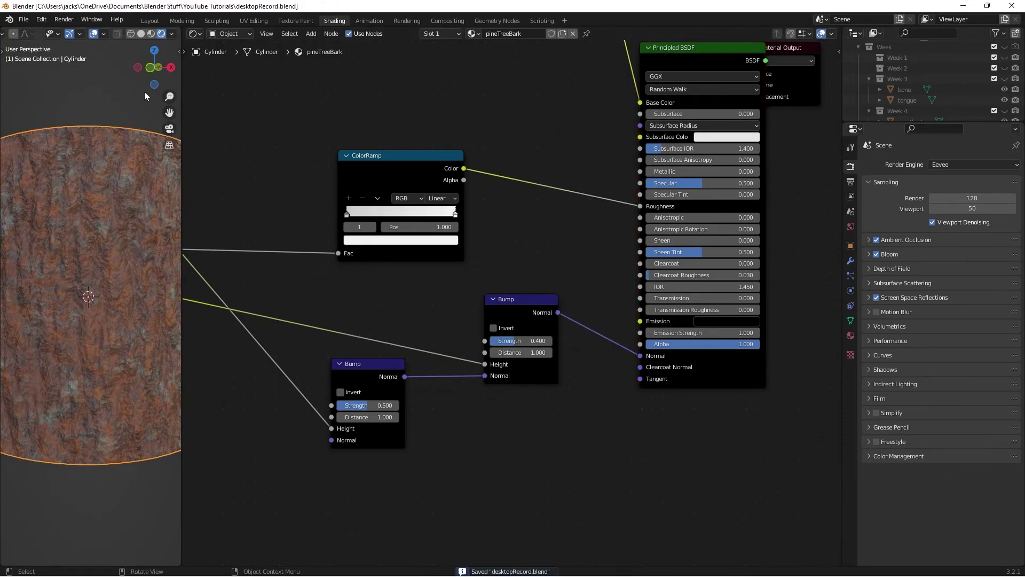
{"action": "left_click", "coordinate": [150, 20]}
{"action": "middle_click_drag", "start_coordinate": [311, 319], "coordinate": [382, 291]}
{"action": "scroll", "coordinate": [382, 290], "scroll_direction": "up", "scroll_amount": 2}
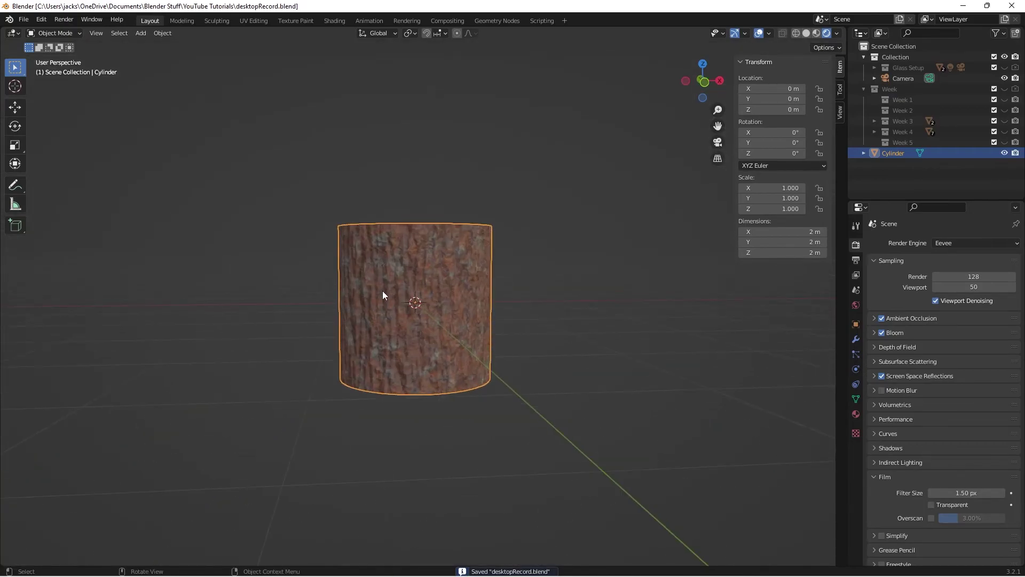
{"action": "scroll", "coordinate": [382, 291], "scroll_direction": "up", "scroll_amount": 3}
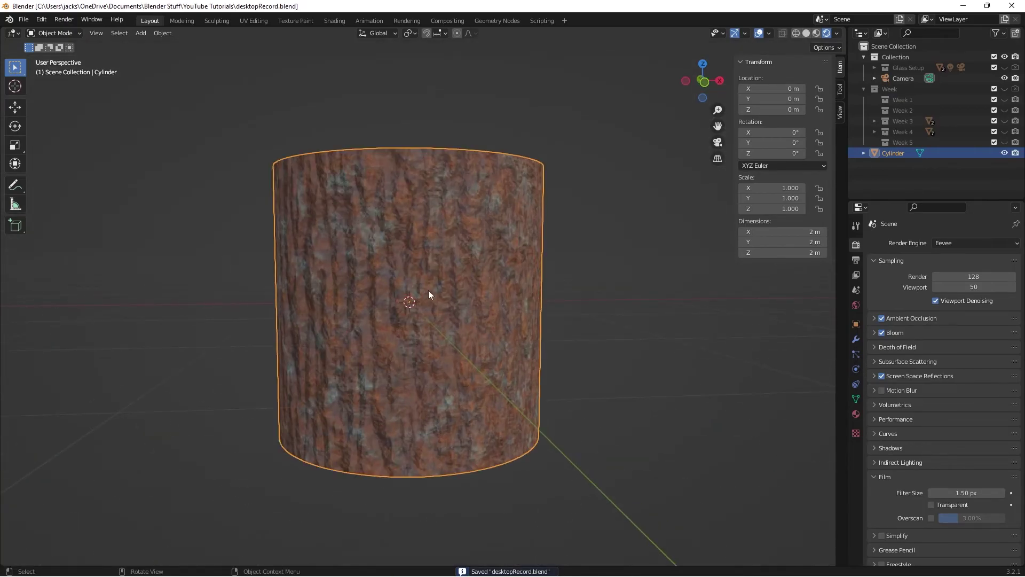
{"action": "middle_click_drag", "start_coordinate": [549, 292], "coordinate": [532, 296]}
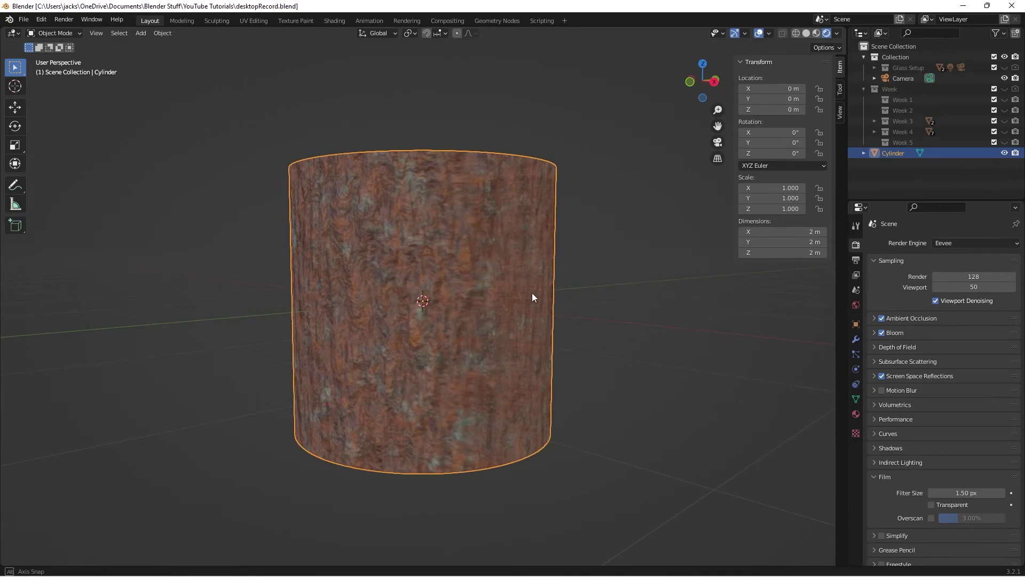
{"action": "middle_click_drag", "start_coordinate": [532, 297], "coordinate": [532, 298]}
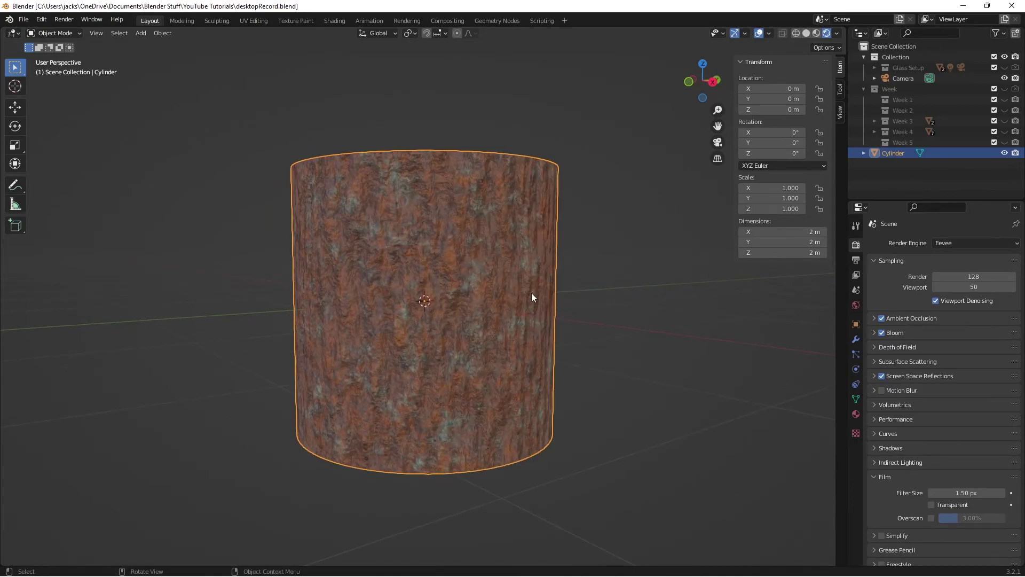
{"action": "key", "text": "KP_0"}
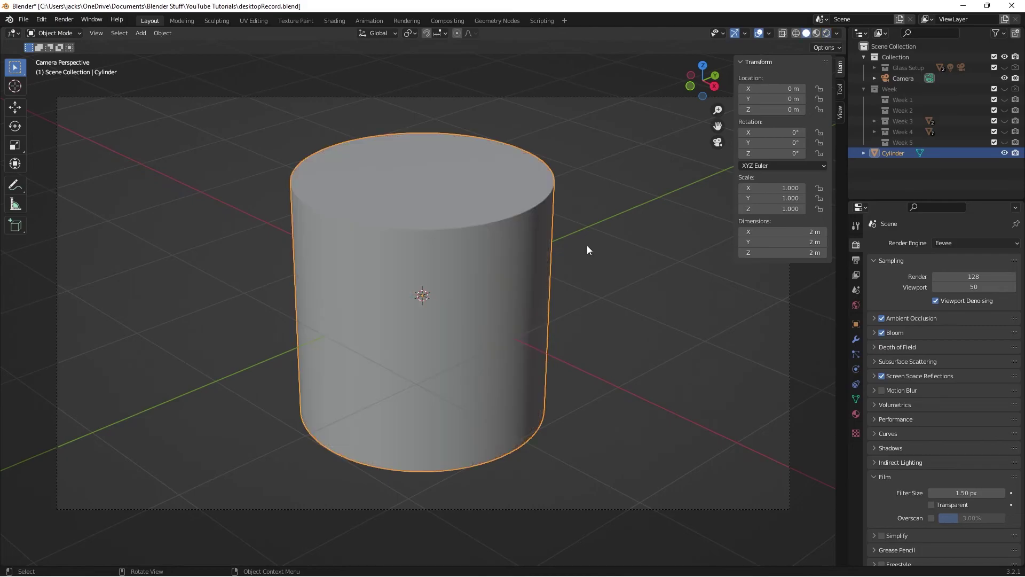
{"action": "middle_click_drag", "start_coordinate": [320, 323], "coordinate": [387, 297]}
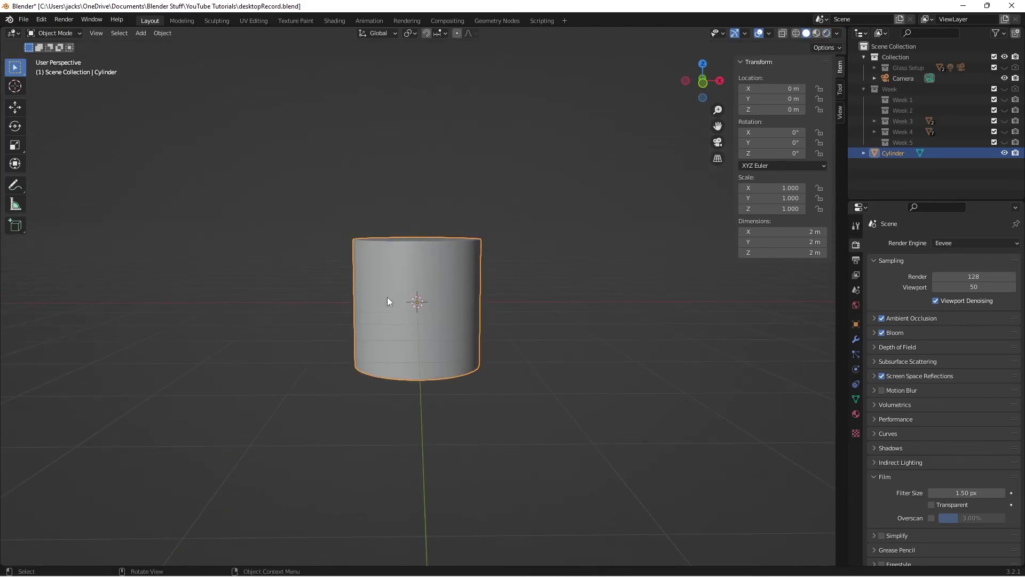
{"action": "left_click", "coordinate": [826, 33]}
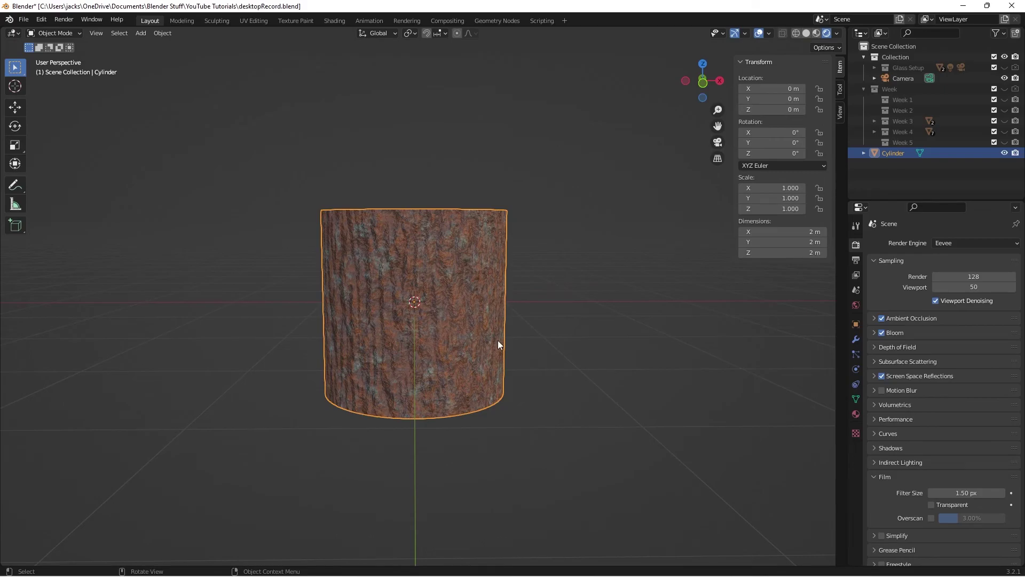
{"action": "scroll", "coordinate": [601, 322], "scroll_direction": "down", "scroll_amount": 8}
{"action": "middle_click_drag", "start_coordinate": [601, 323], "coordinate": [446, 322]}
{"action": "left_click", "coordinate": [458, 325]}
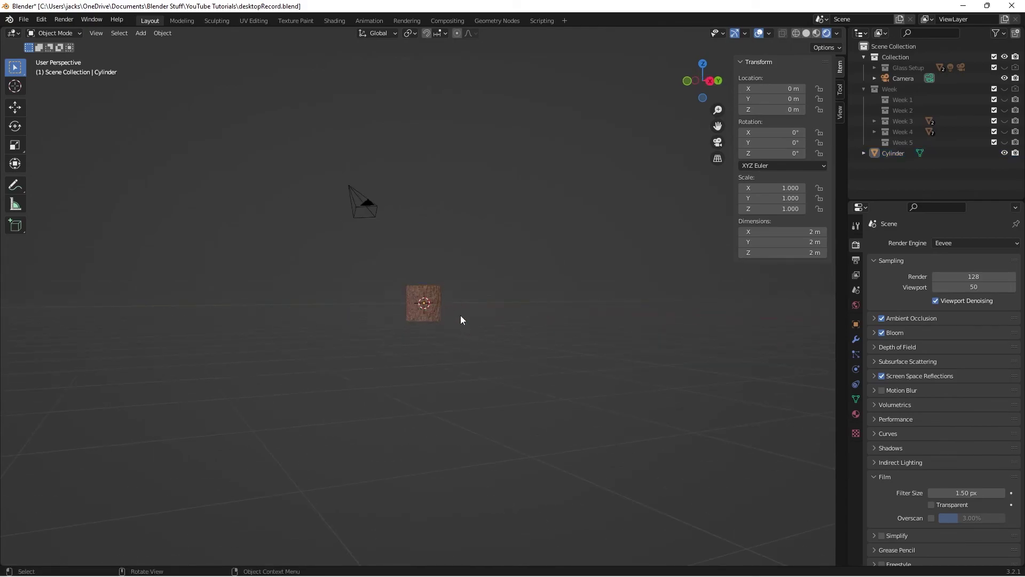
{"action": "scroll", "coordinate": [463, 319], "scroll_direction": "up", "scroll_amount": 10}
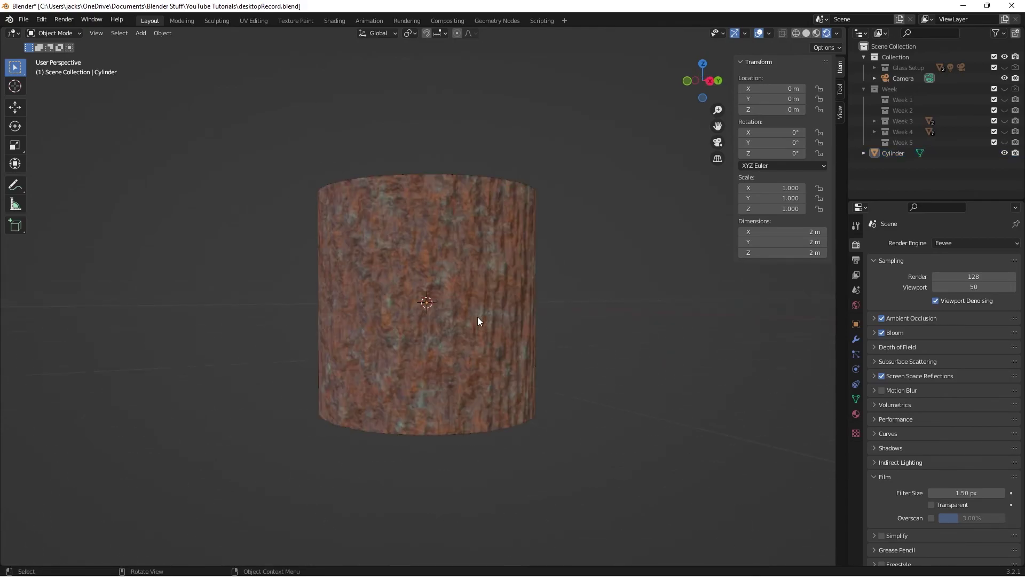
{"action": "scroll", "coordinate": [478, 320], "scroll_direction": "up", "scroll_amount": 4}
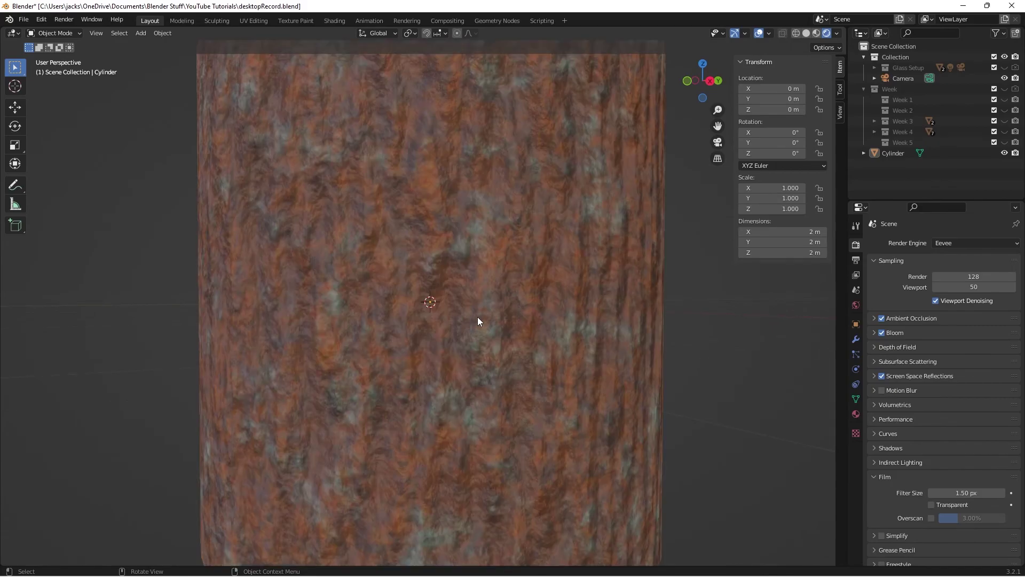
{"action": "scroll", "coordinate": [480, 320], "scroll_direction": "up", "scroll_amount": 3}
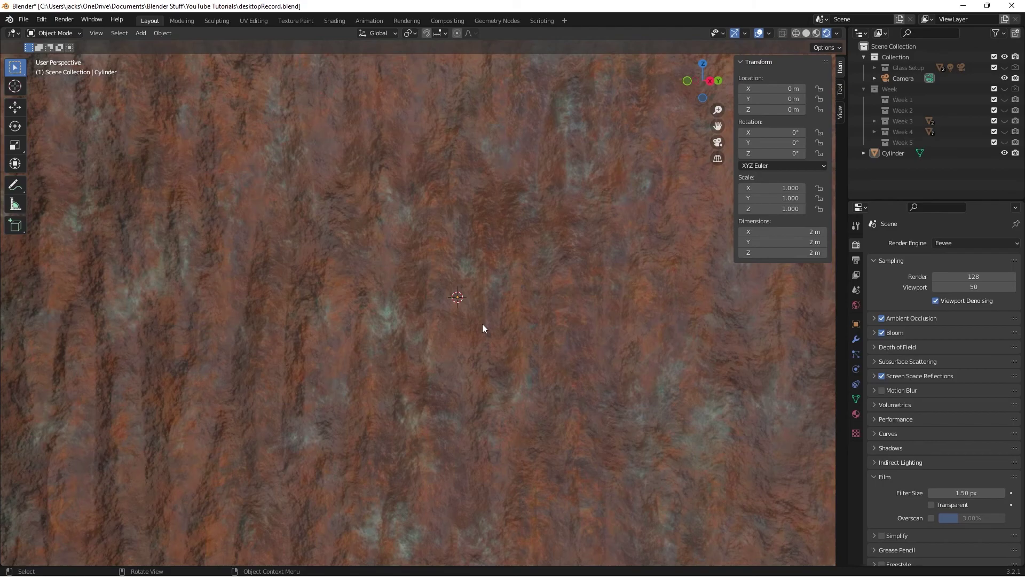
{"action": "scroll", "coordinate": [482, 328], "scroll_direction": "down", "scroll_amount": 2}
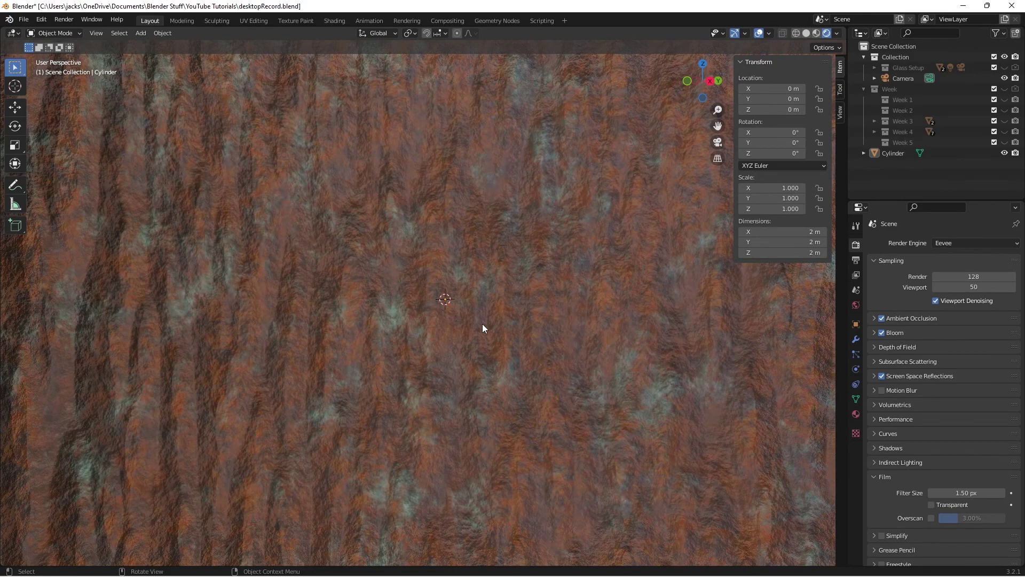
{"action": "key", "text": "KP_0"}
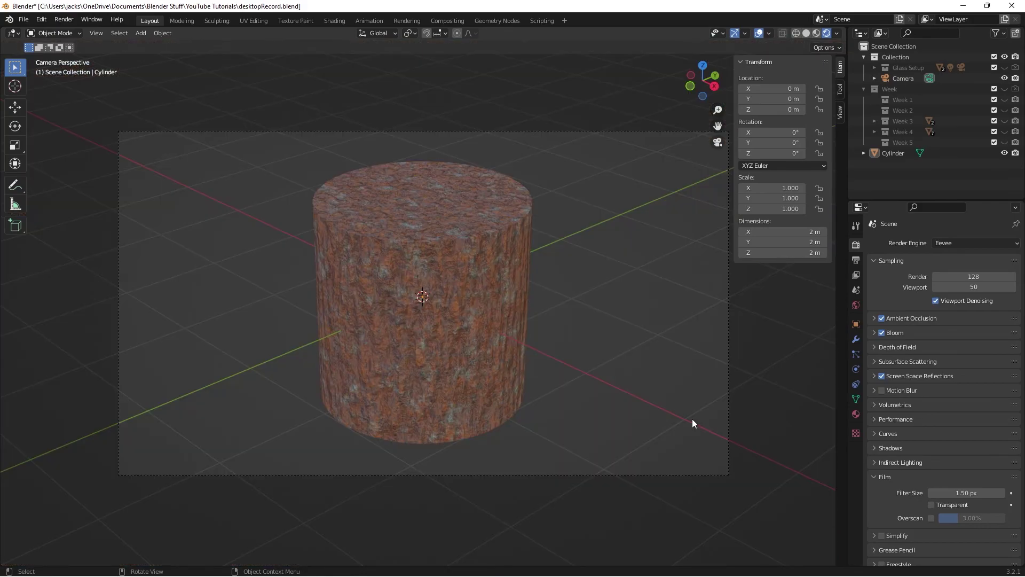
{"action": "key", "text": "ctrl"}
{"action": "key", "text": "ctrl+s"}
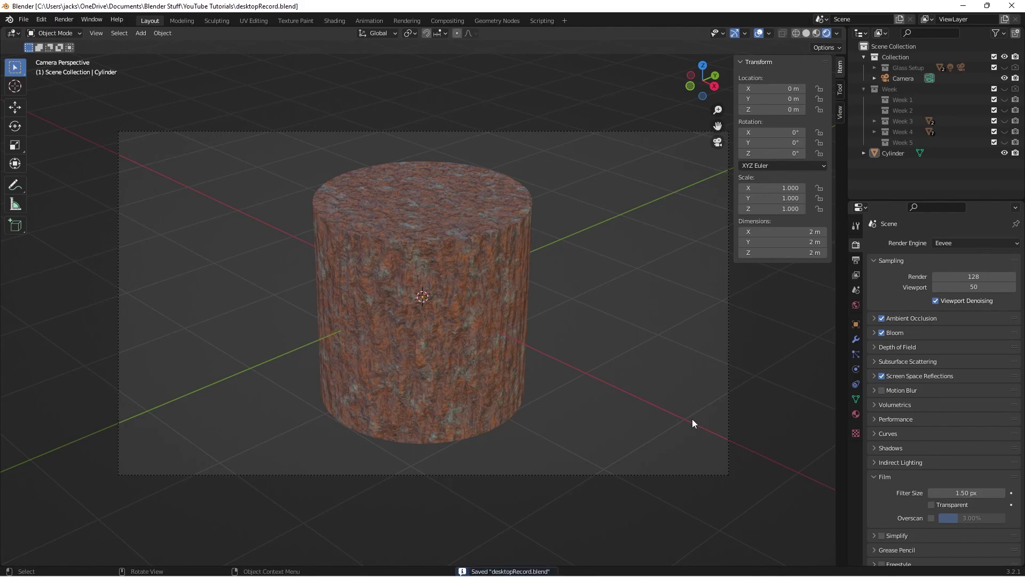